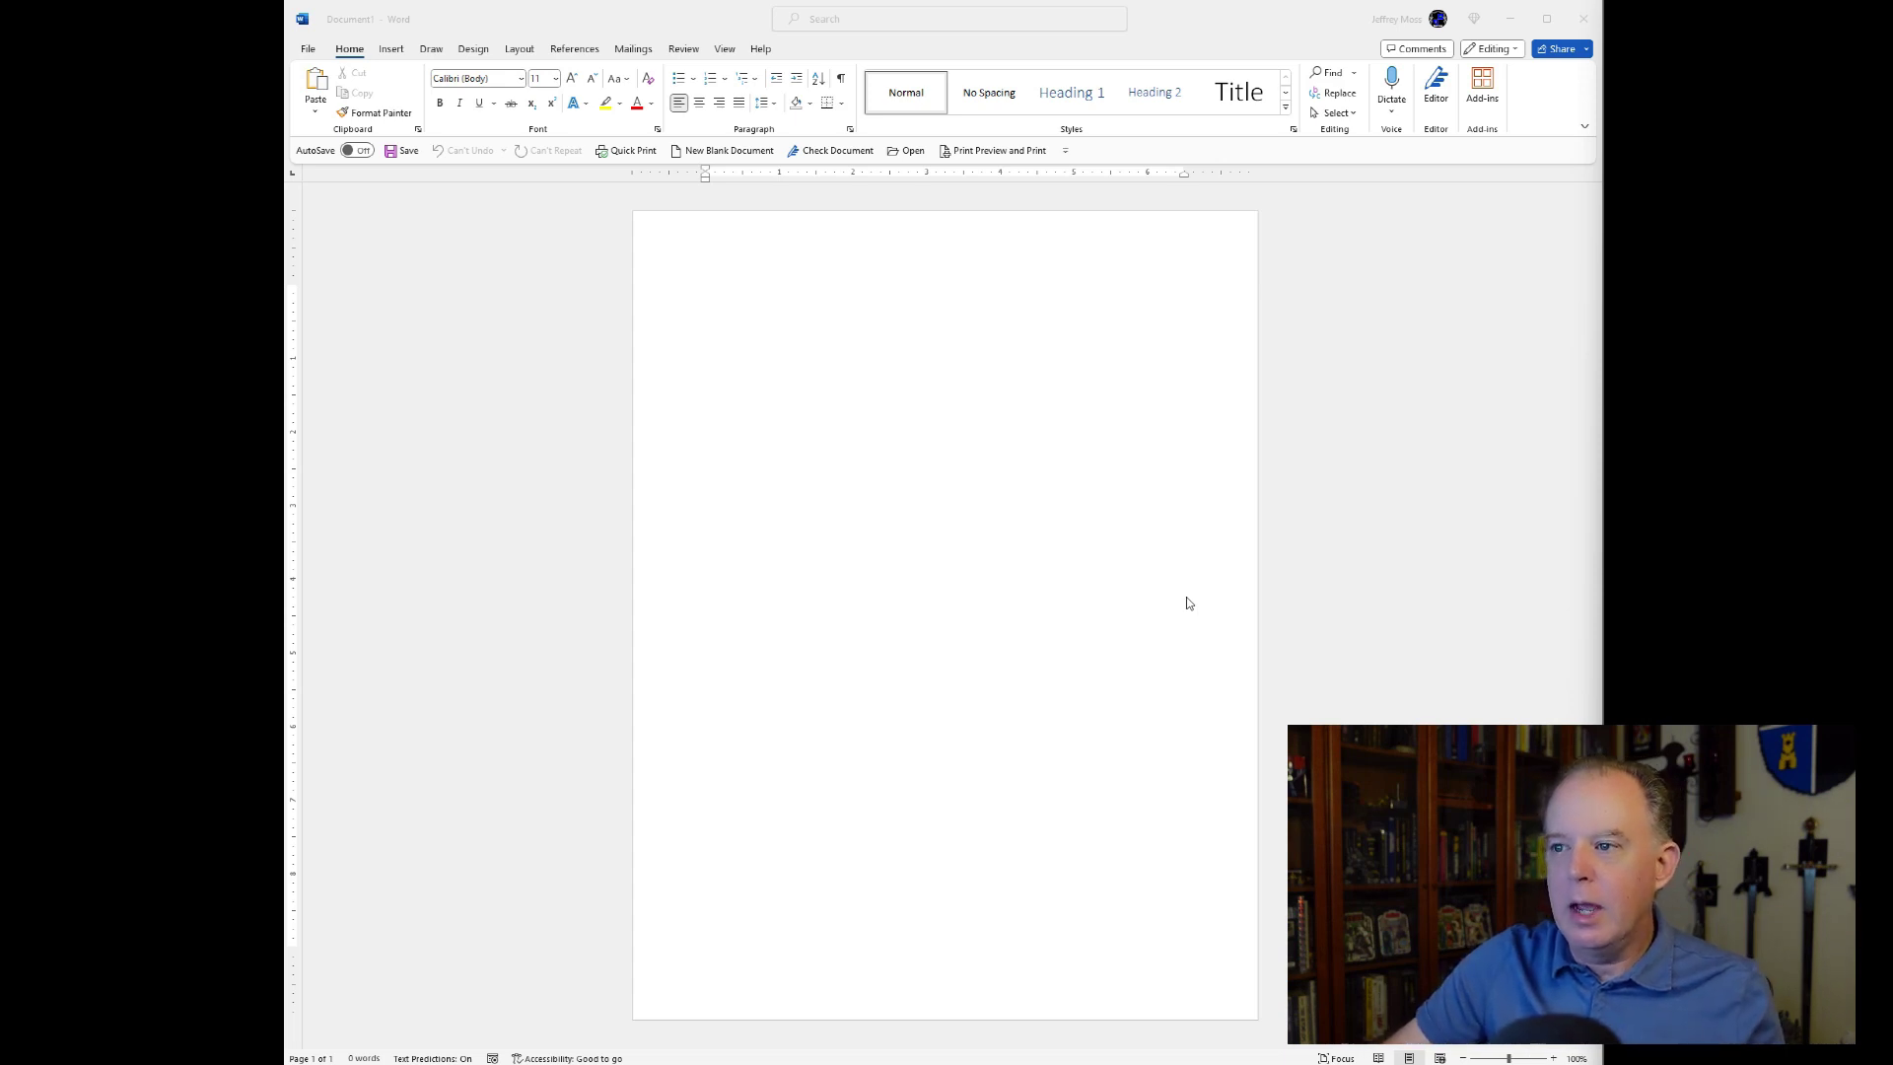
# - Click into the empty Document1 page so it's ready for typing
pyautogui.click(712, 308)
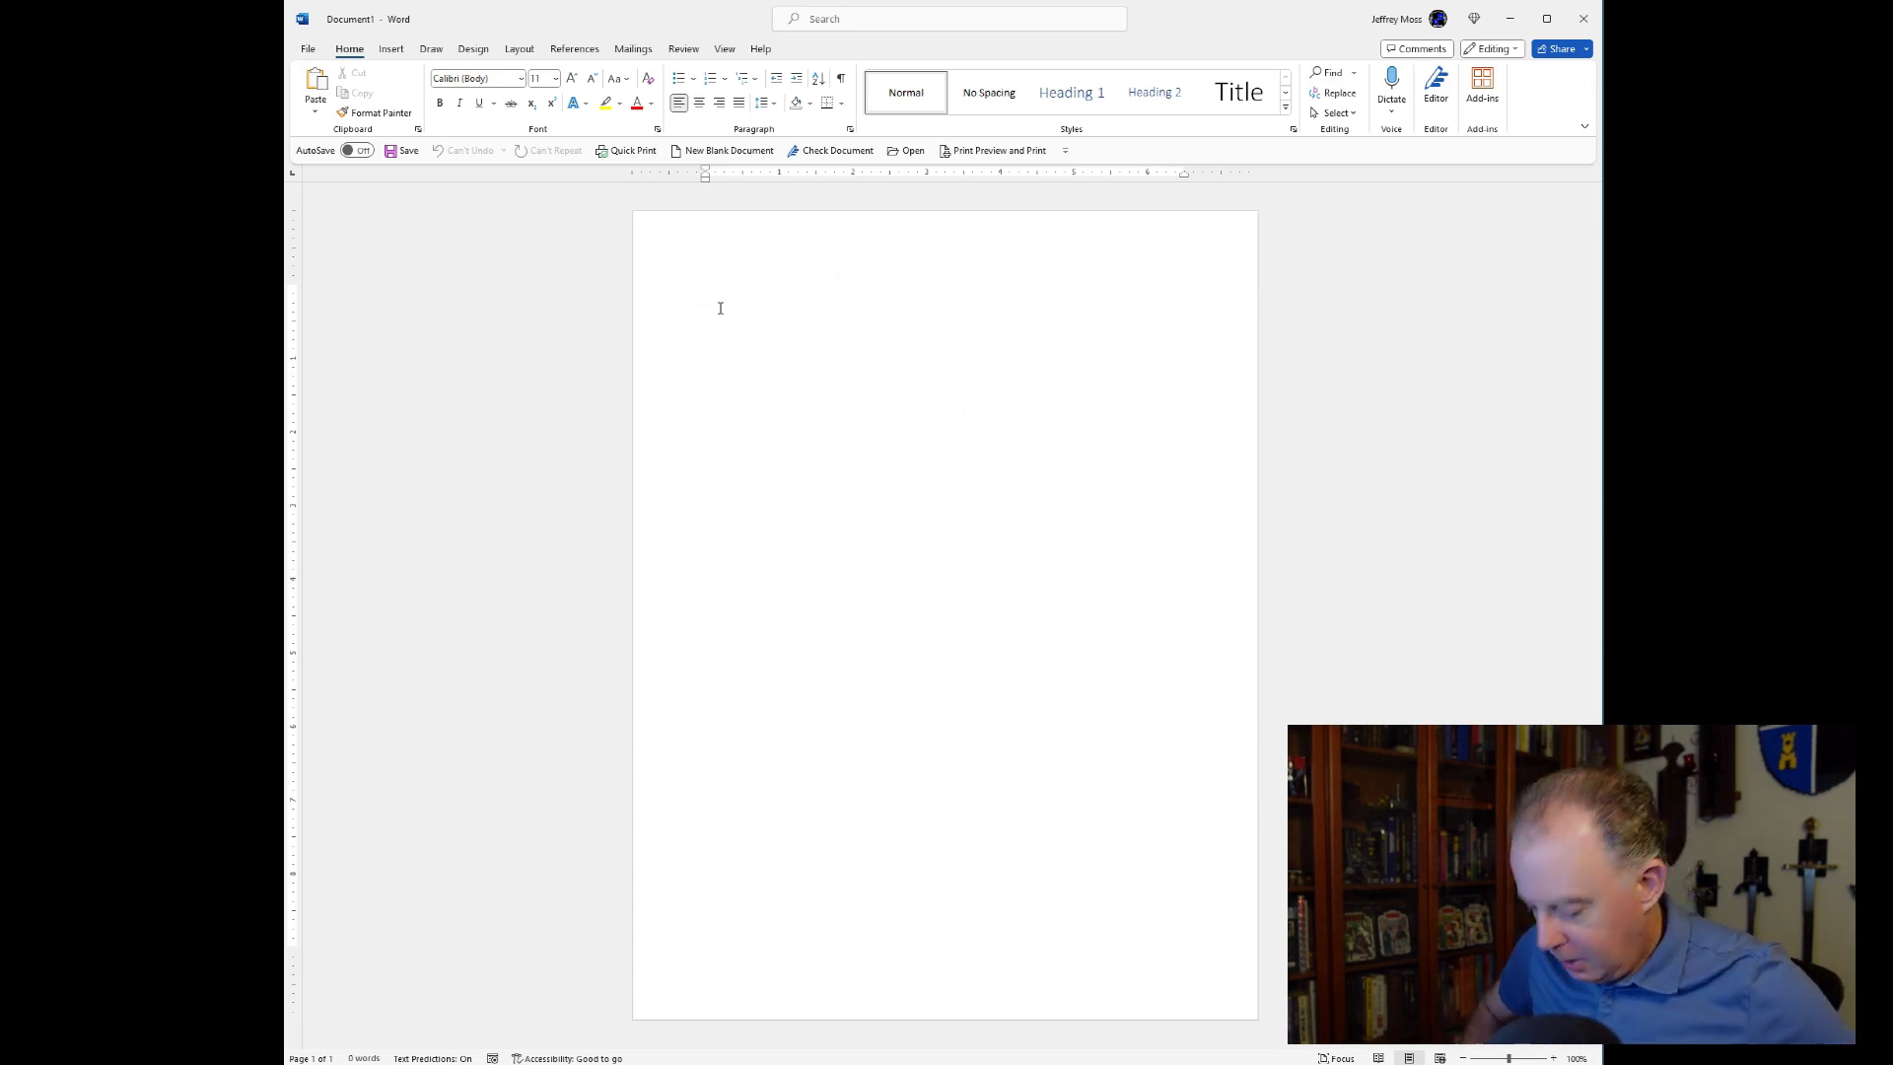
# - Move down the page and give the first two lines bottom borders as ruled lines
pyautogui.press('Return')
pyautogui.press('Return')
pyautogui.press('Return')
pyautogui.press('Return')
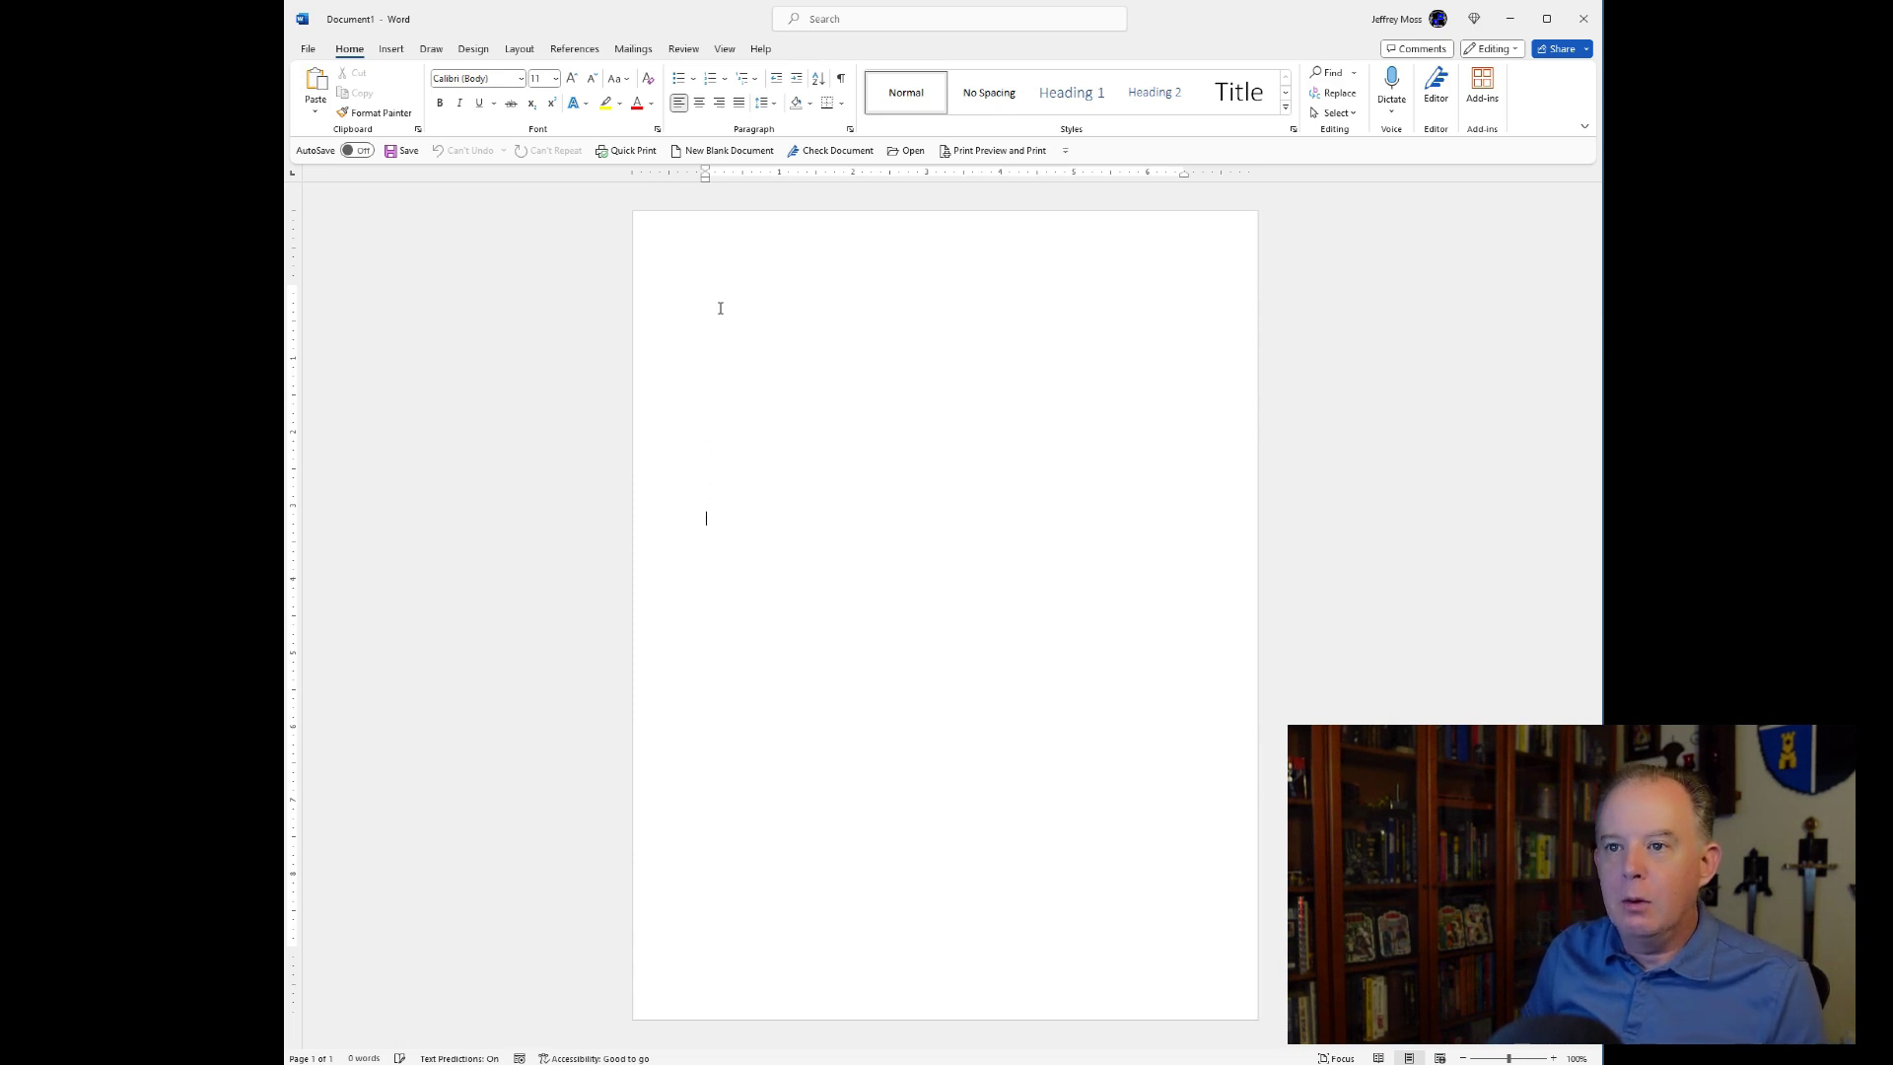
pyautogui.press('Return')
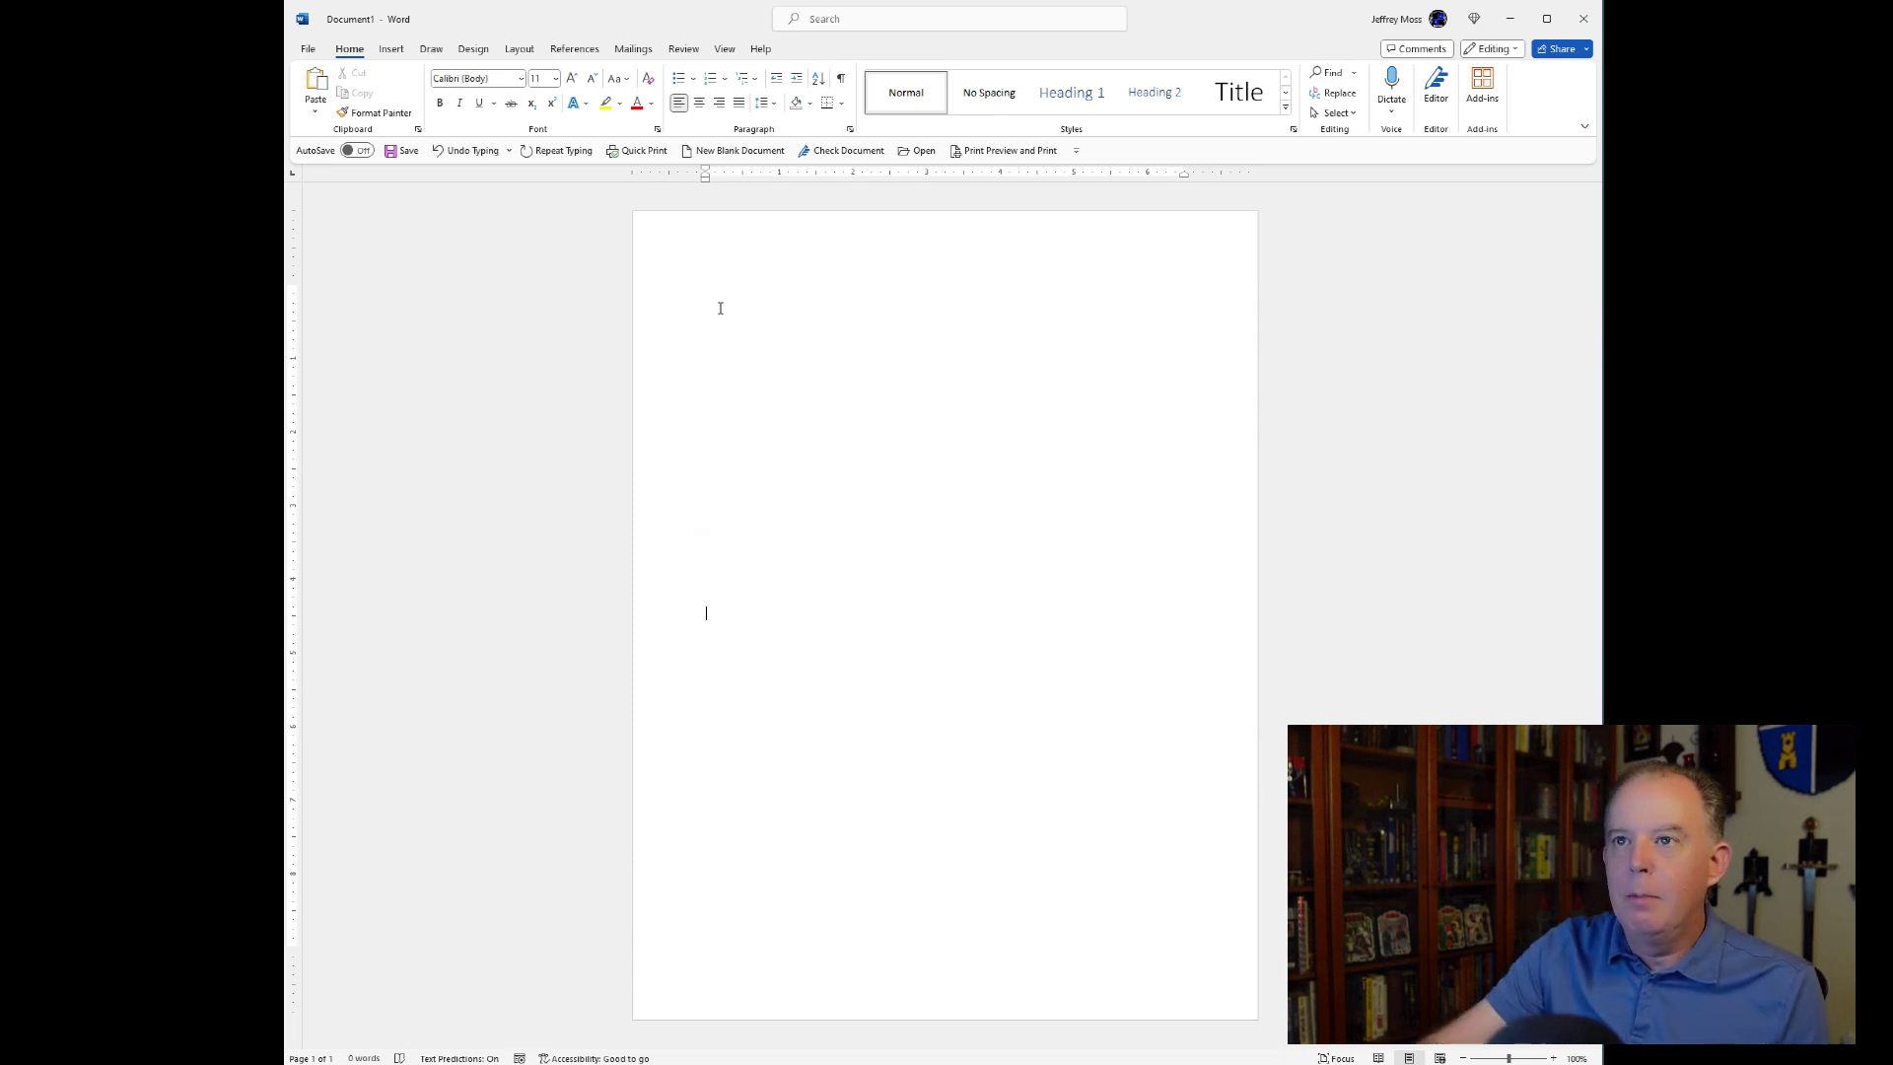
pyautogui.click(828, 104)
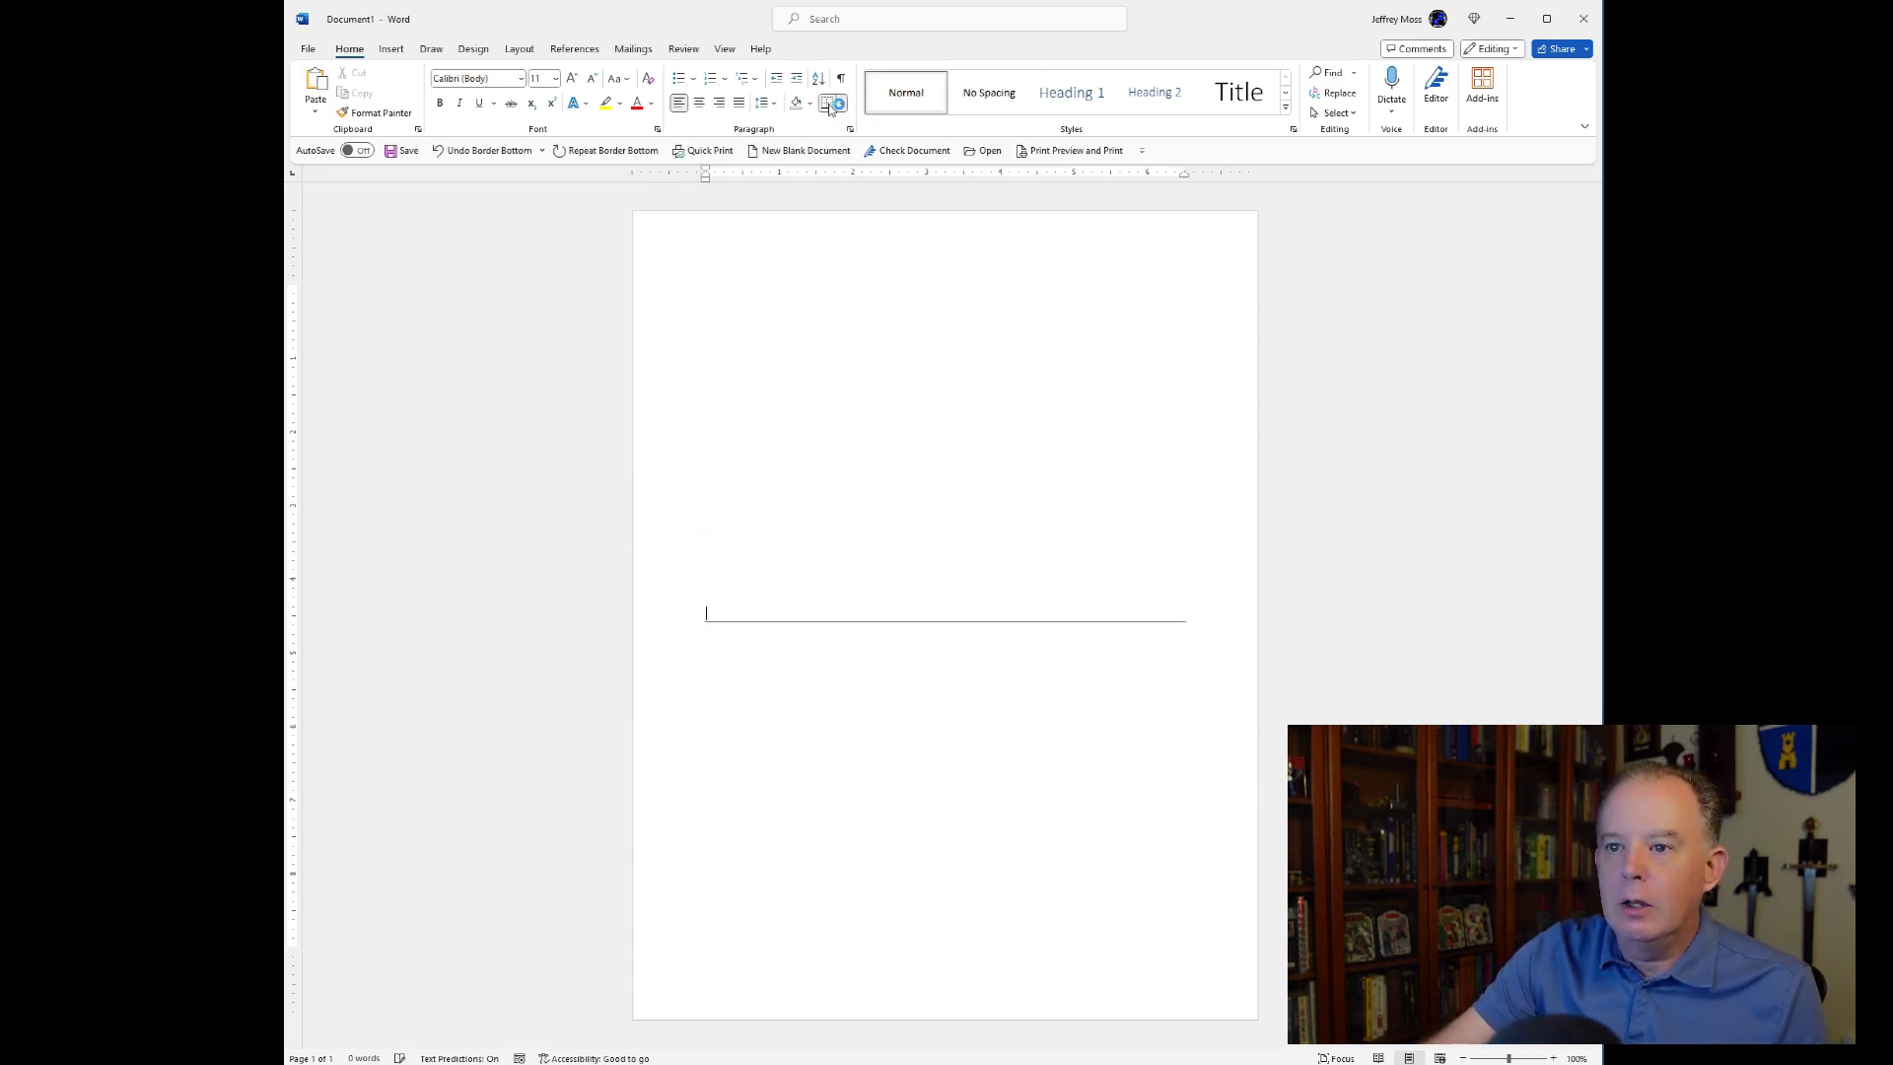
pyautogui.press('Return')
pyautogui.press('Return')
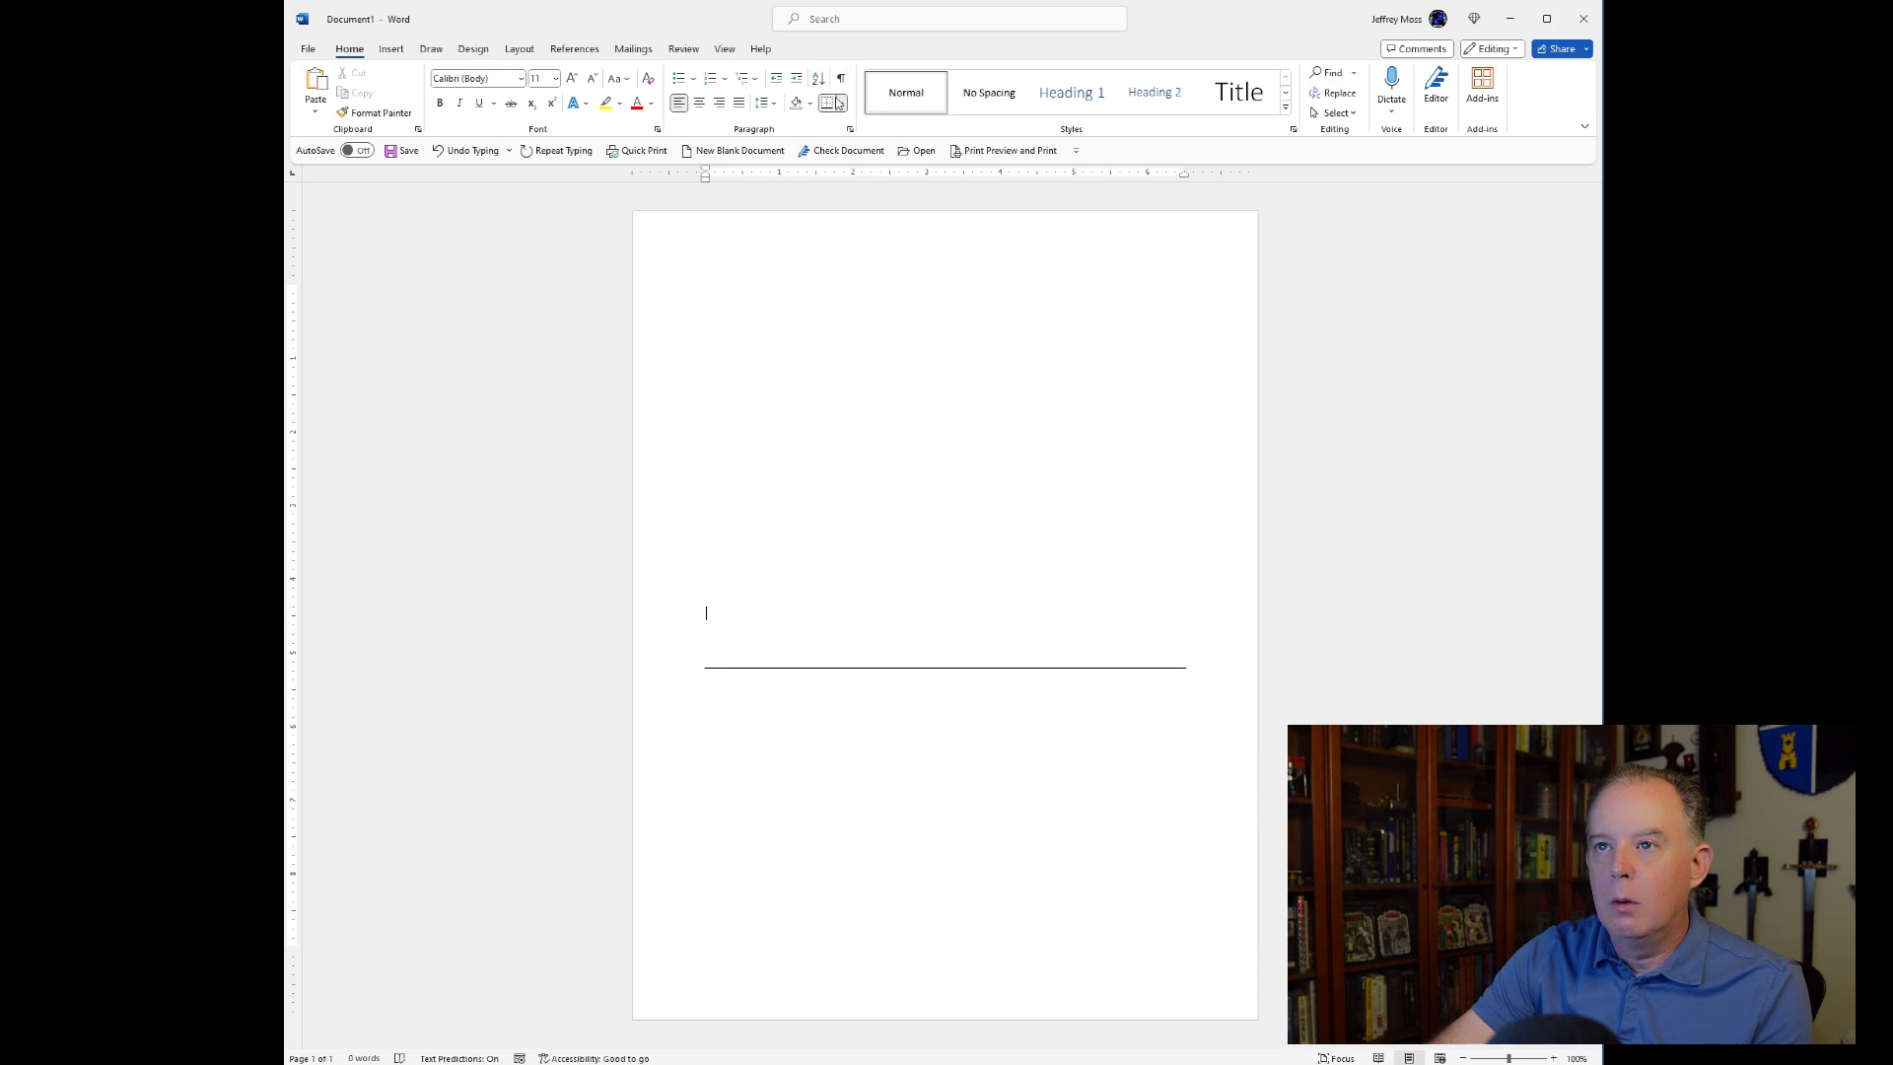
pyautogui.click(832, 105)
pyautogui.click(832, 104)
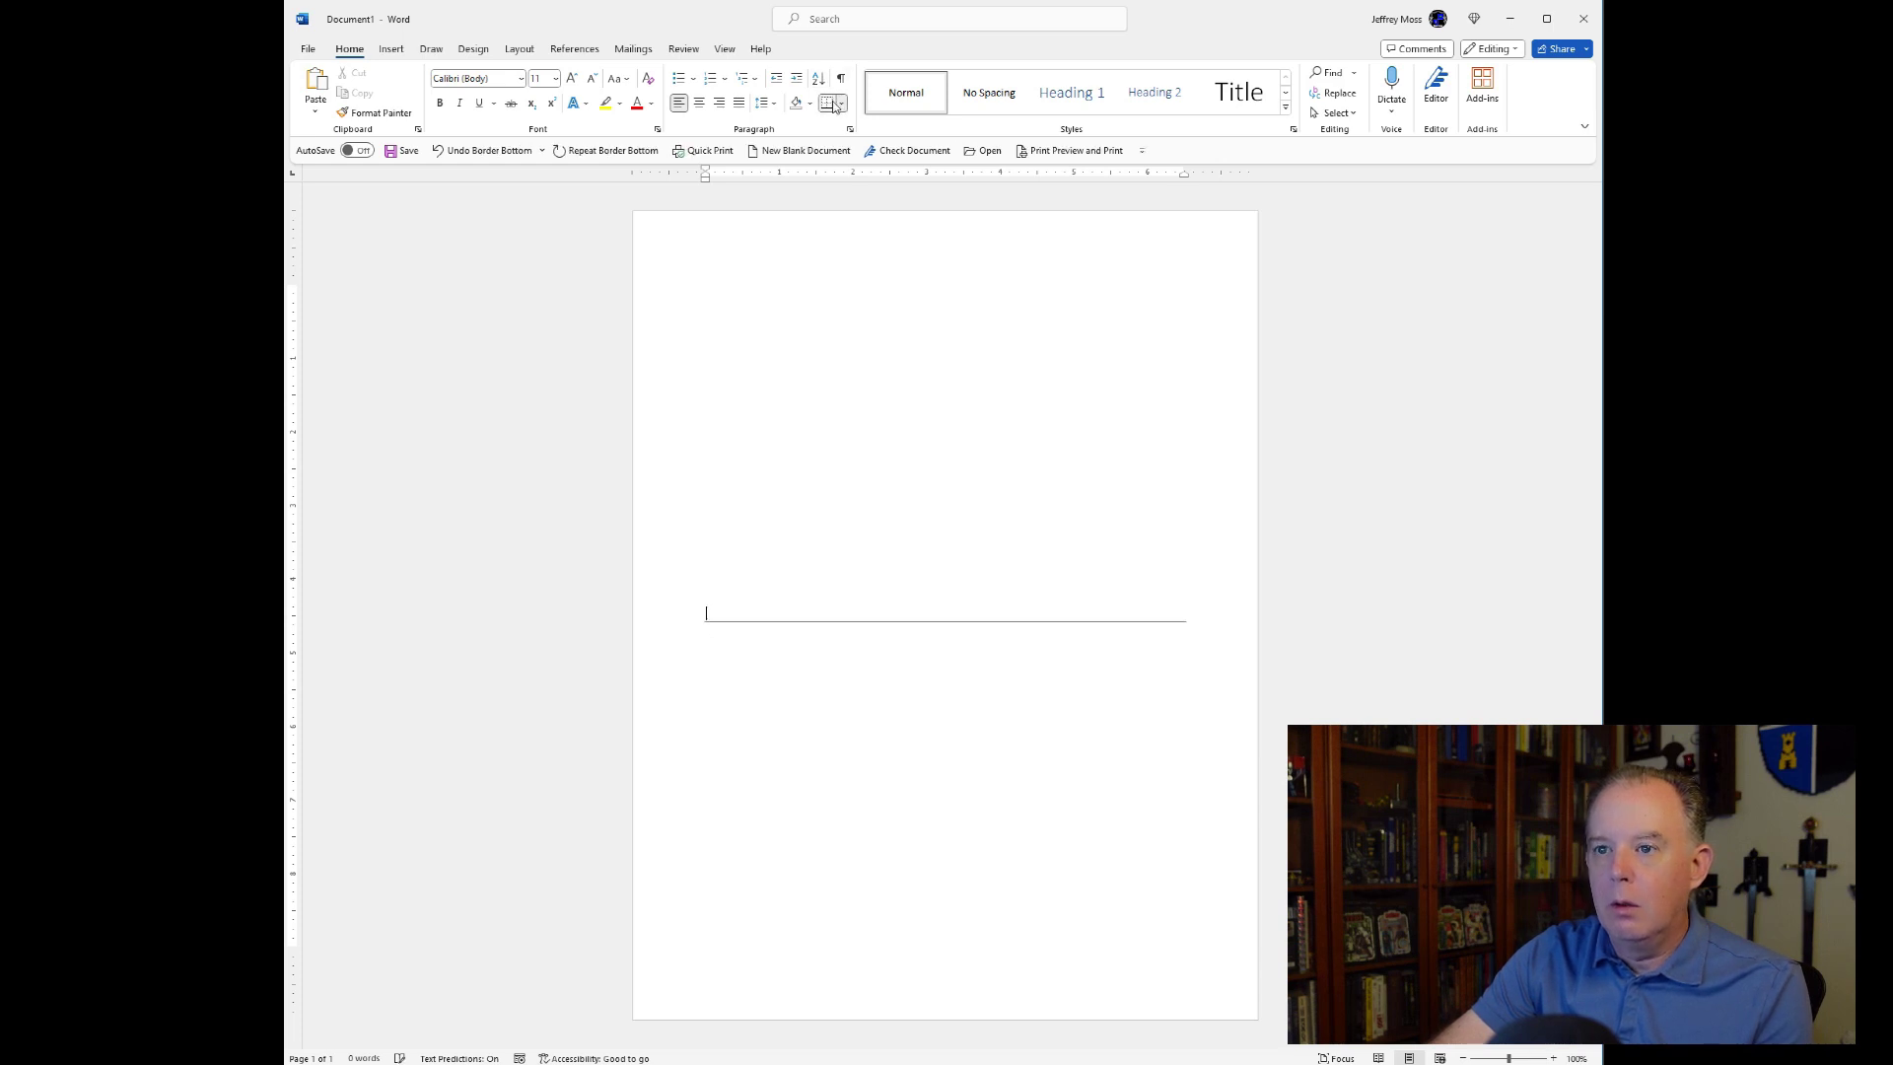
pyautogui.press('Return')
pyautogui.press('Return')
pyautogui.press('Return')
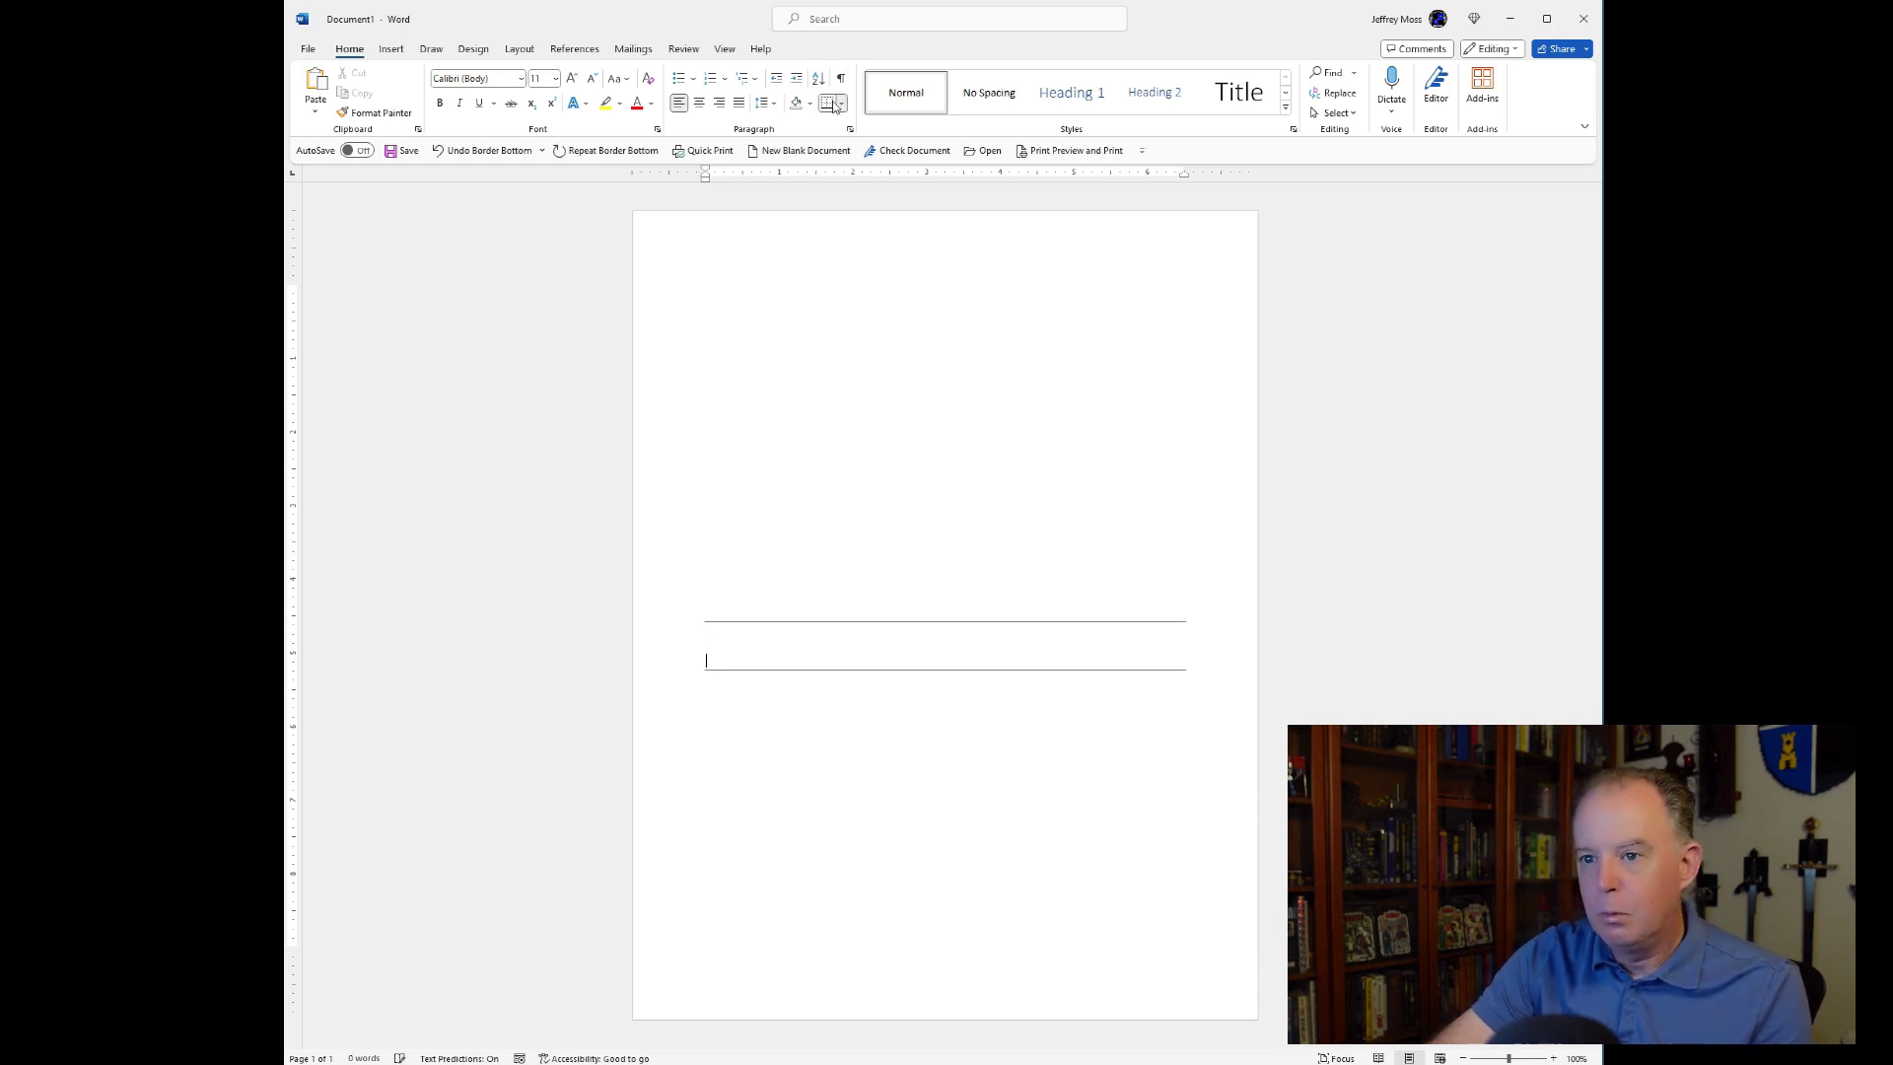
pyautogui.press('Return')
pyautogui.press('Return')
pyautogui.press('Return')
pyautogui.press('Return')
pyautogui.press('Return')
pyautogui.press('Return')
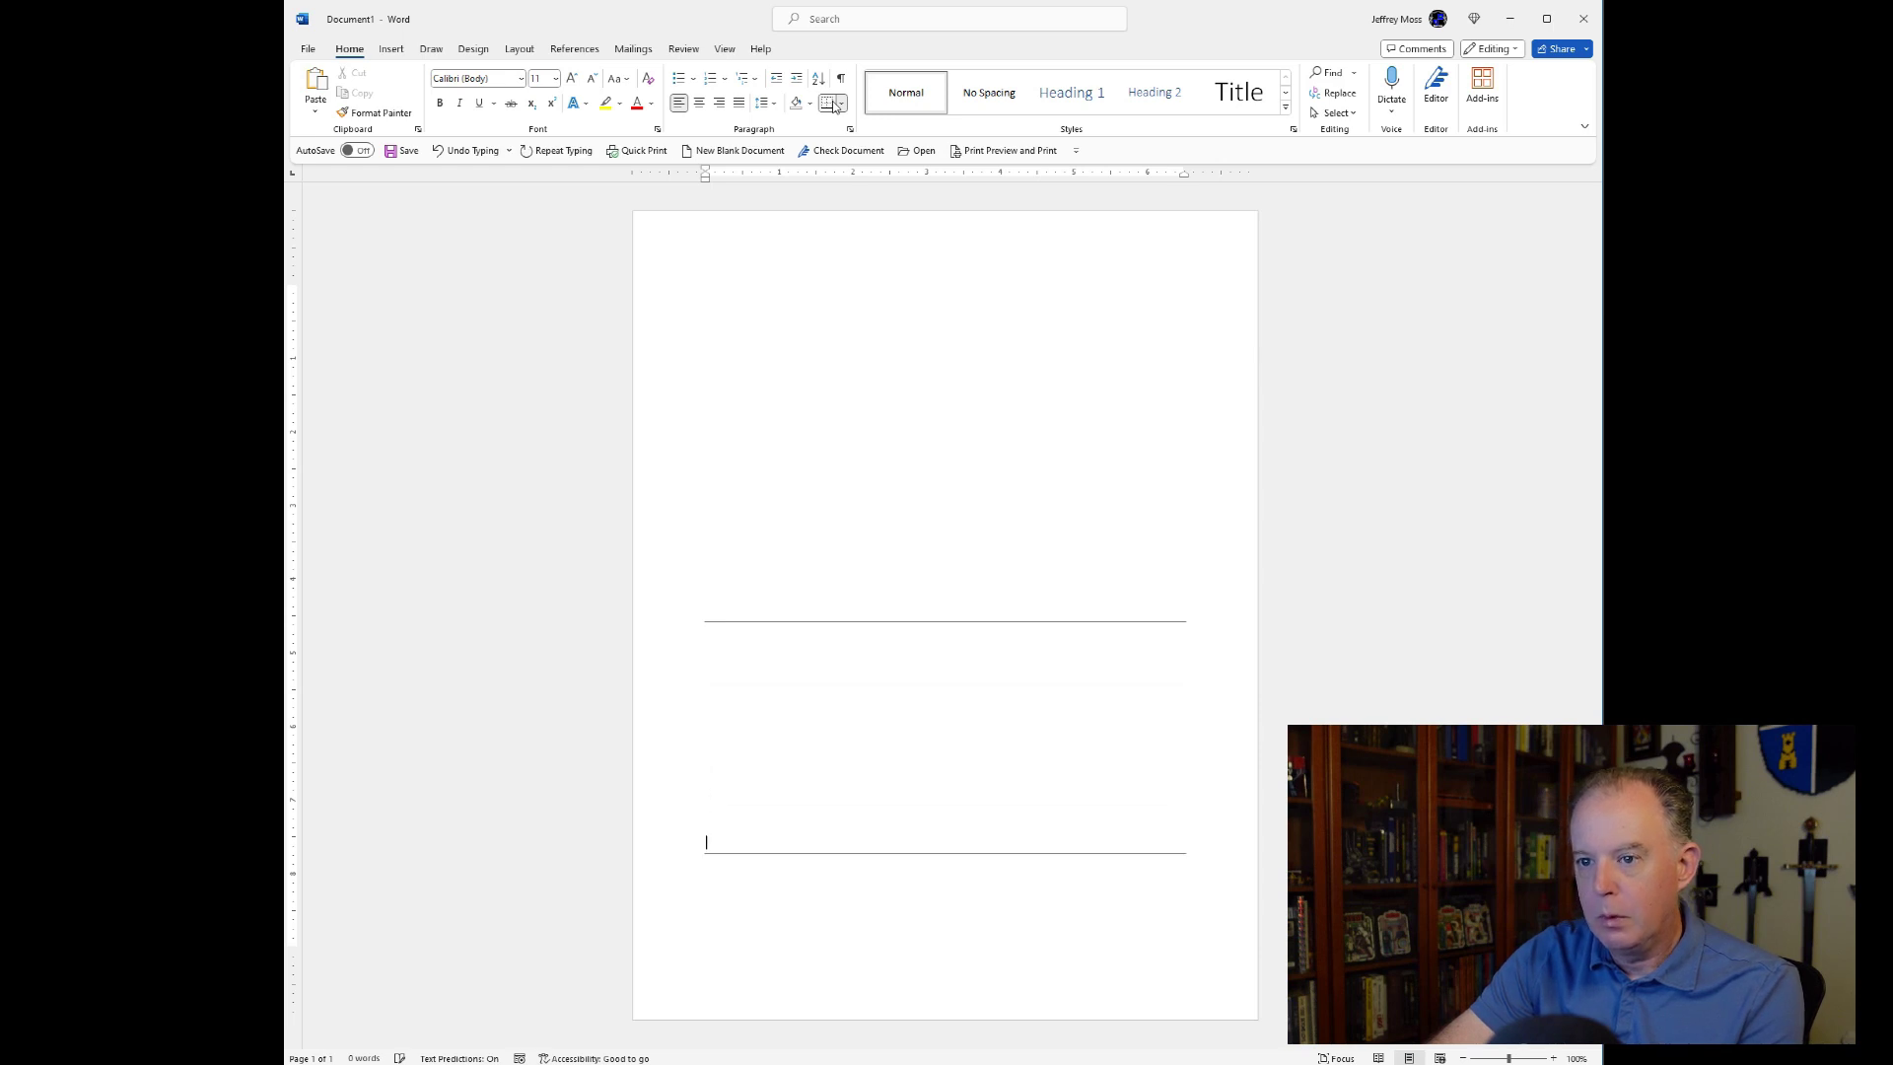
pyautogui.press('Up')
pyautogui.press('Up')
pyautogui.press('Up')
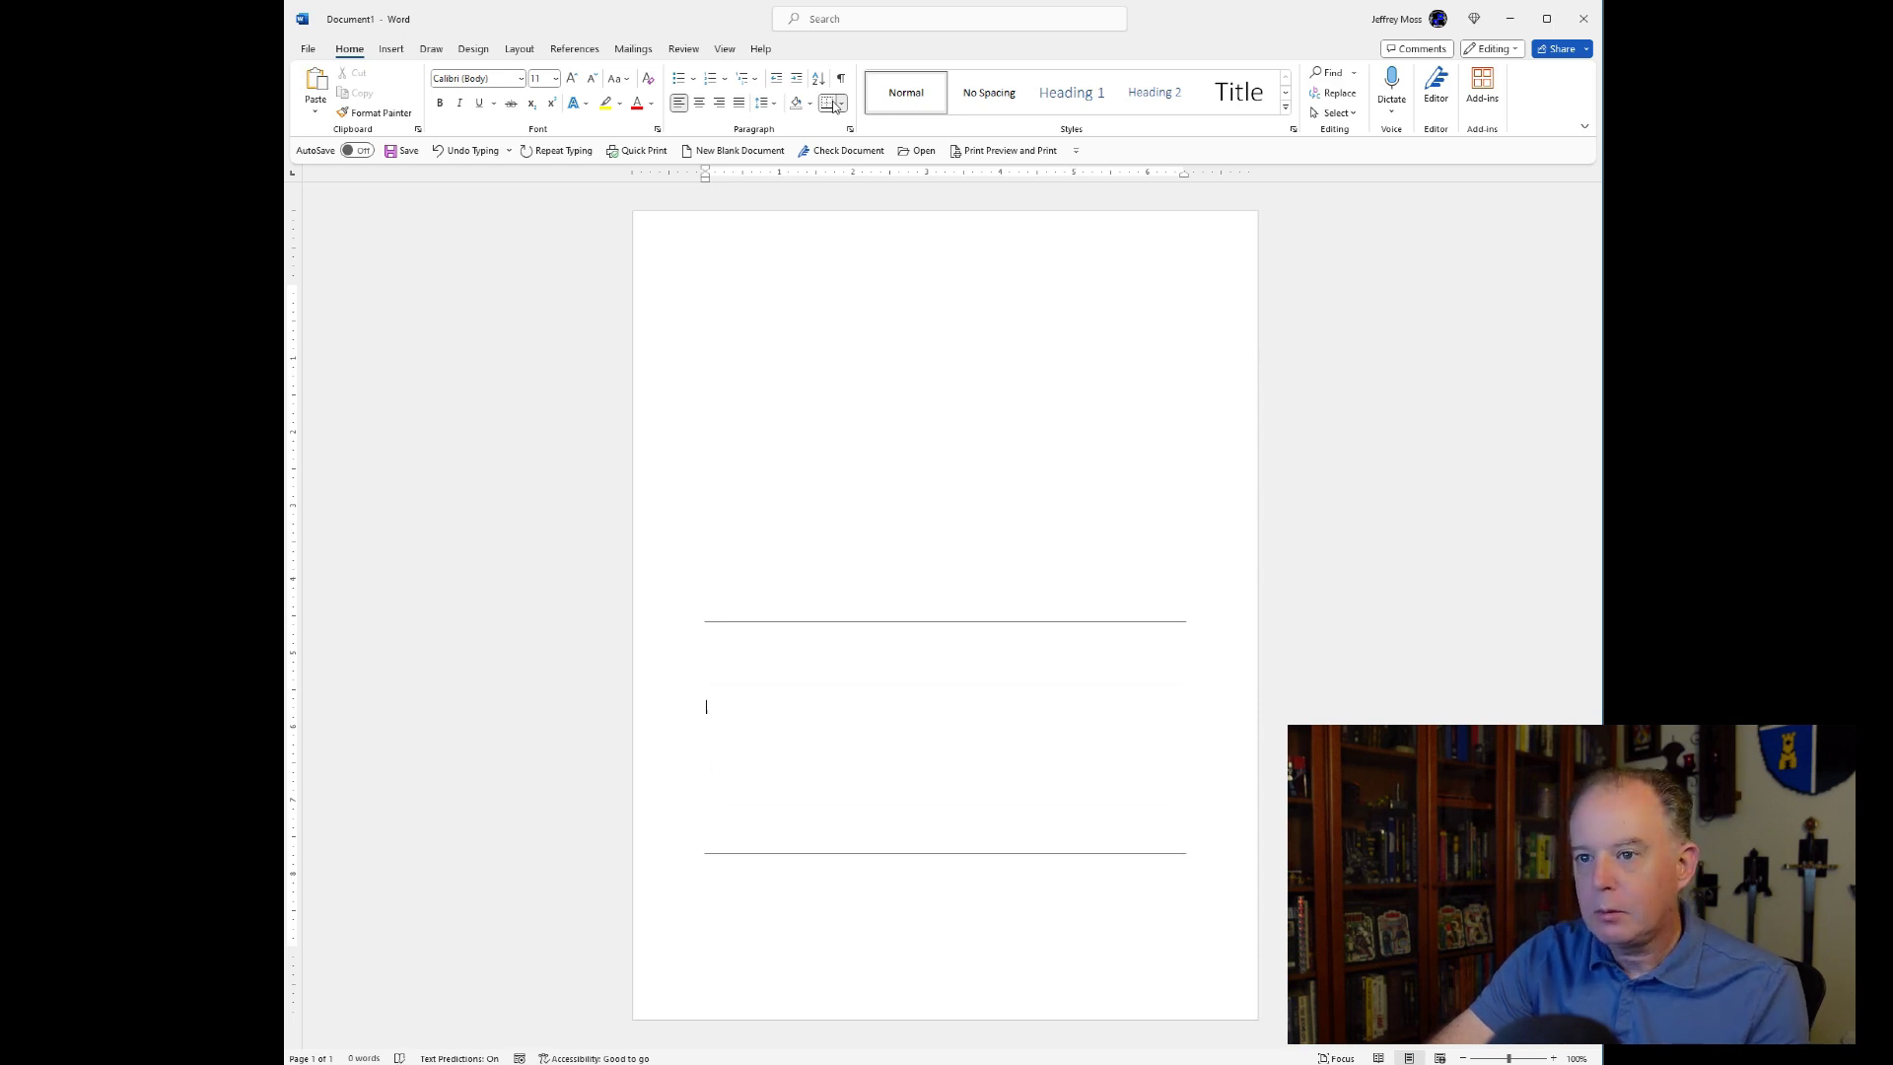
pyautogui.click(833, 104)
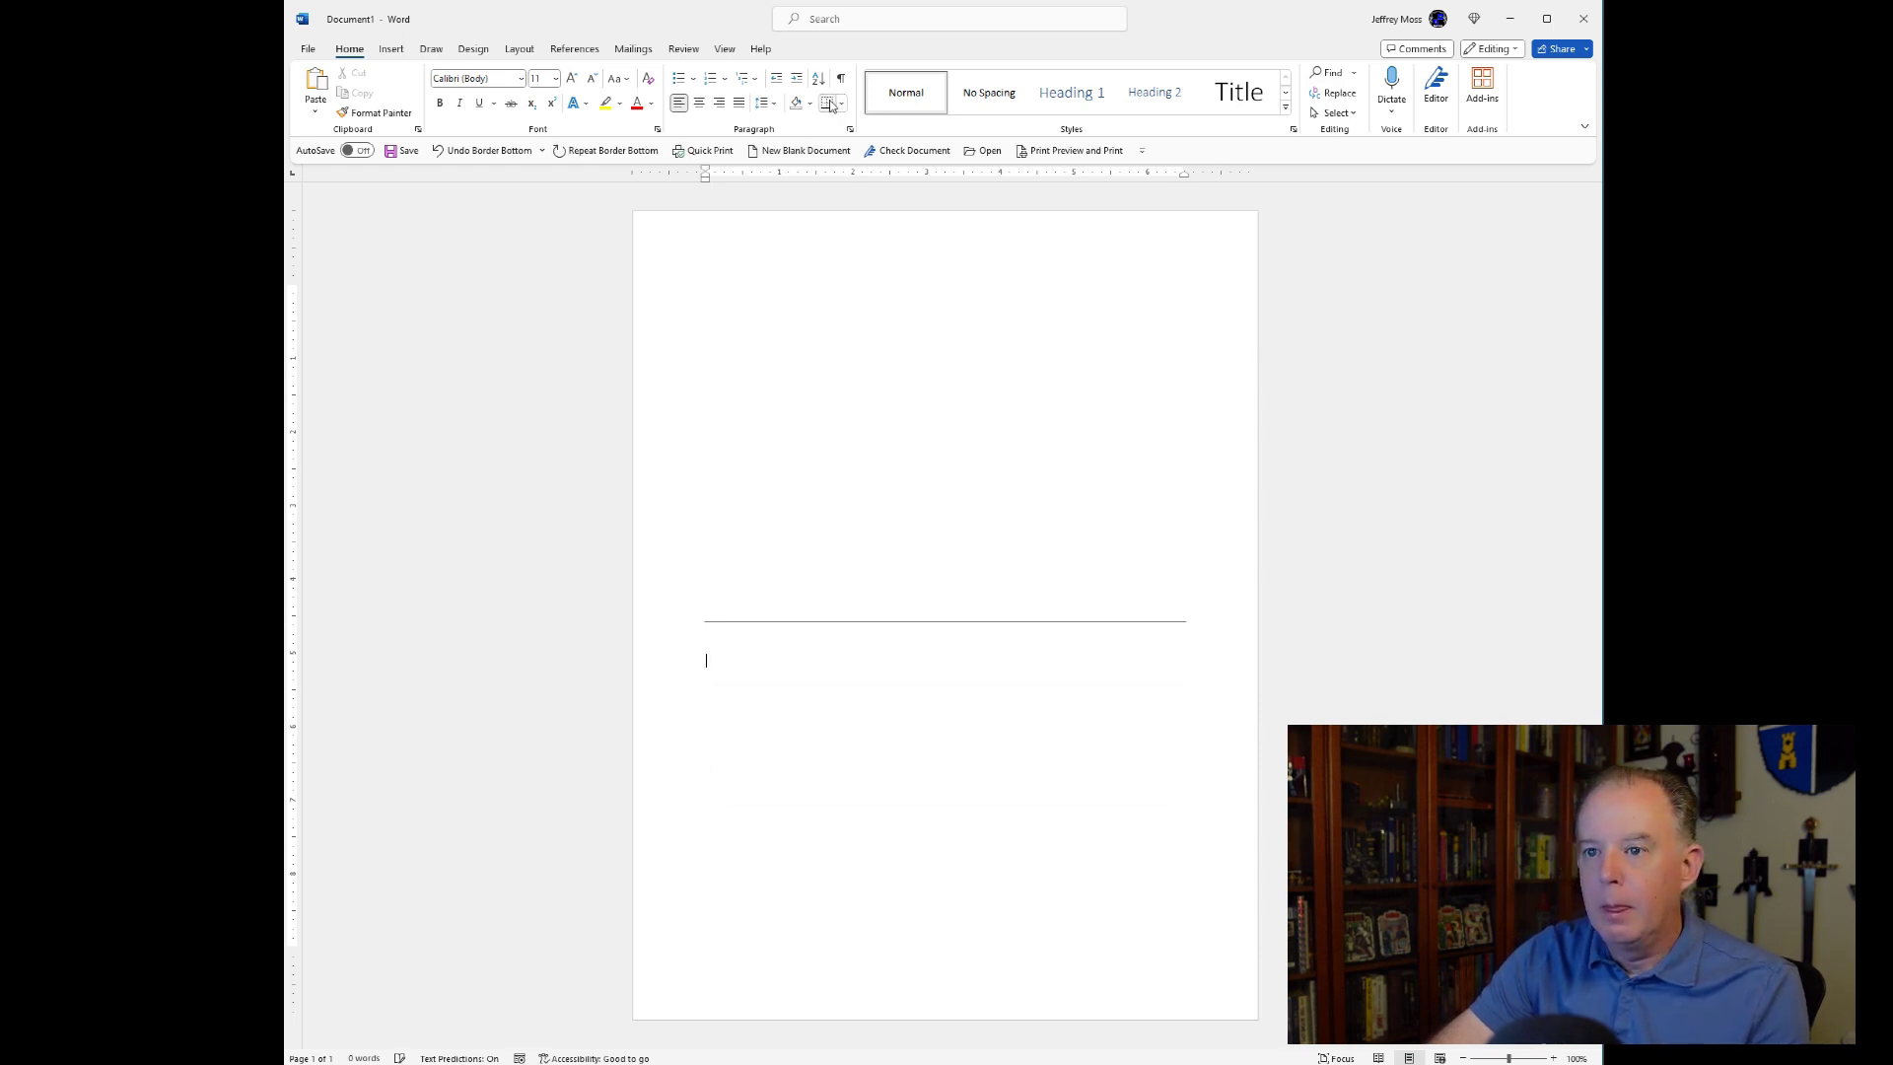
pyautogui.click(831, 105)
pyautogui.press('Down')
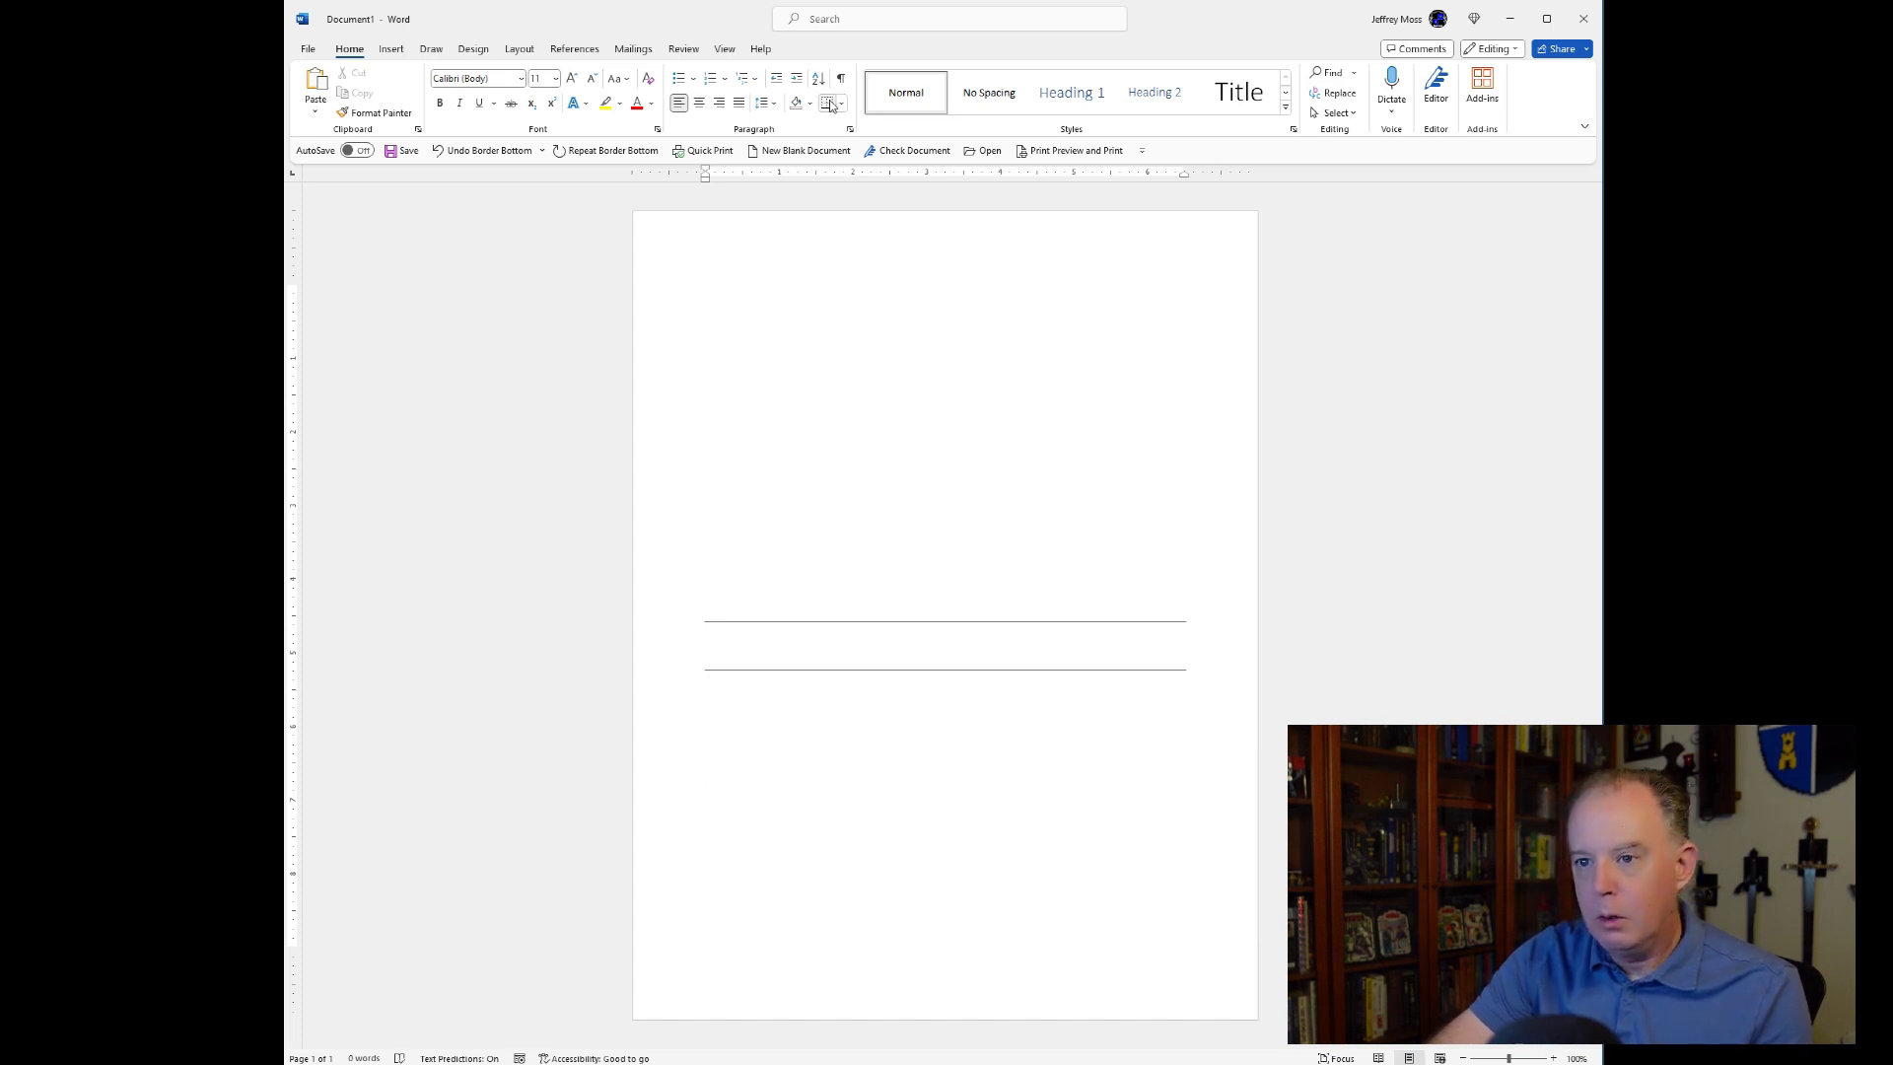
# - Add a few empty lines, then delete the stray backslash and extra lines
pyautogui.press('Return')
pyautogui.press('Return')
pyautogui.press('Return')
pyautogui.press('Return')
pyautogui.press('Return')
pyautogui.press('Return')
pyautogui.press('Return')
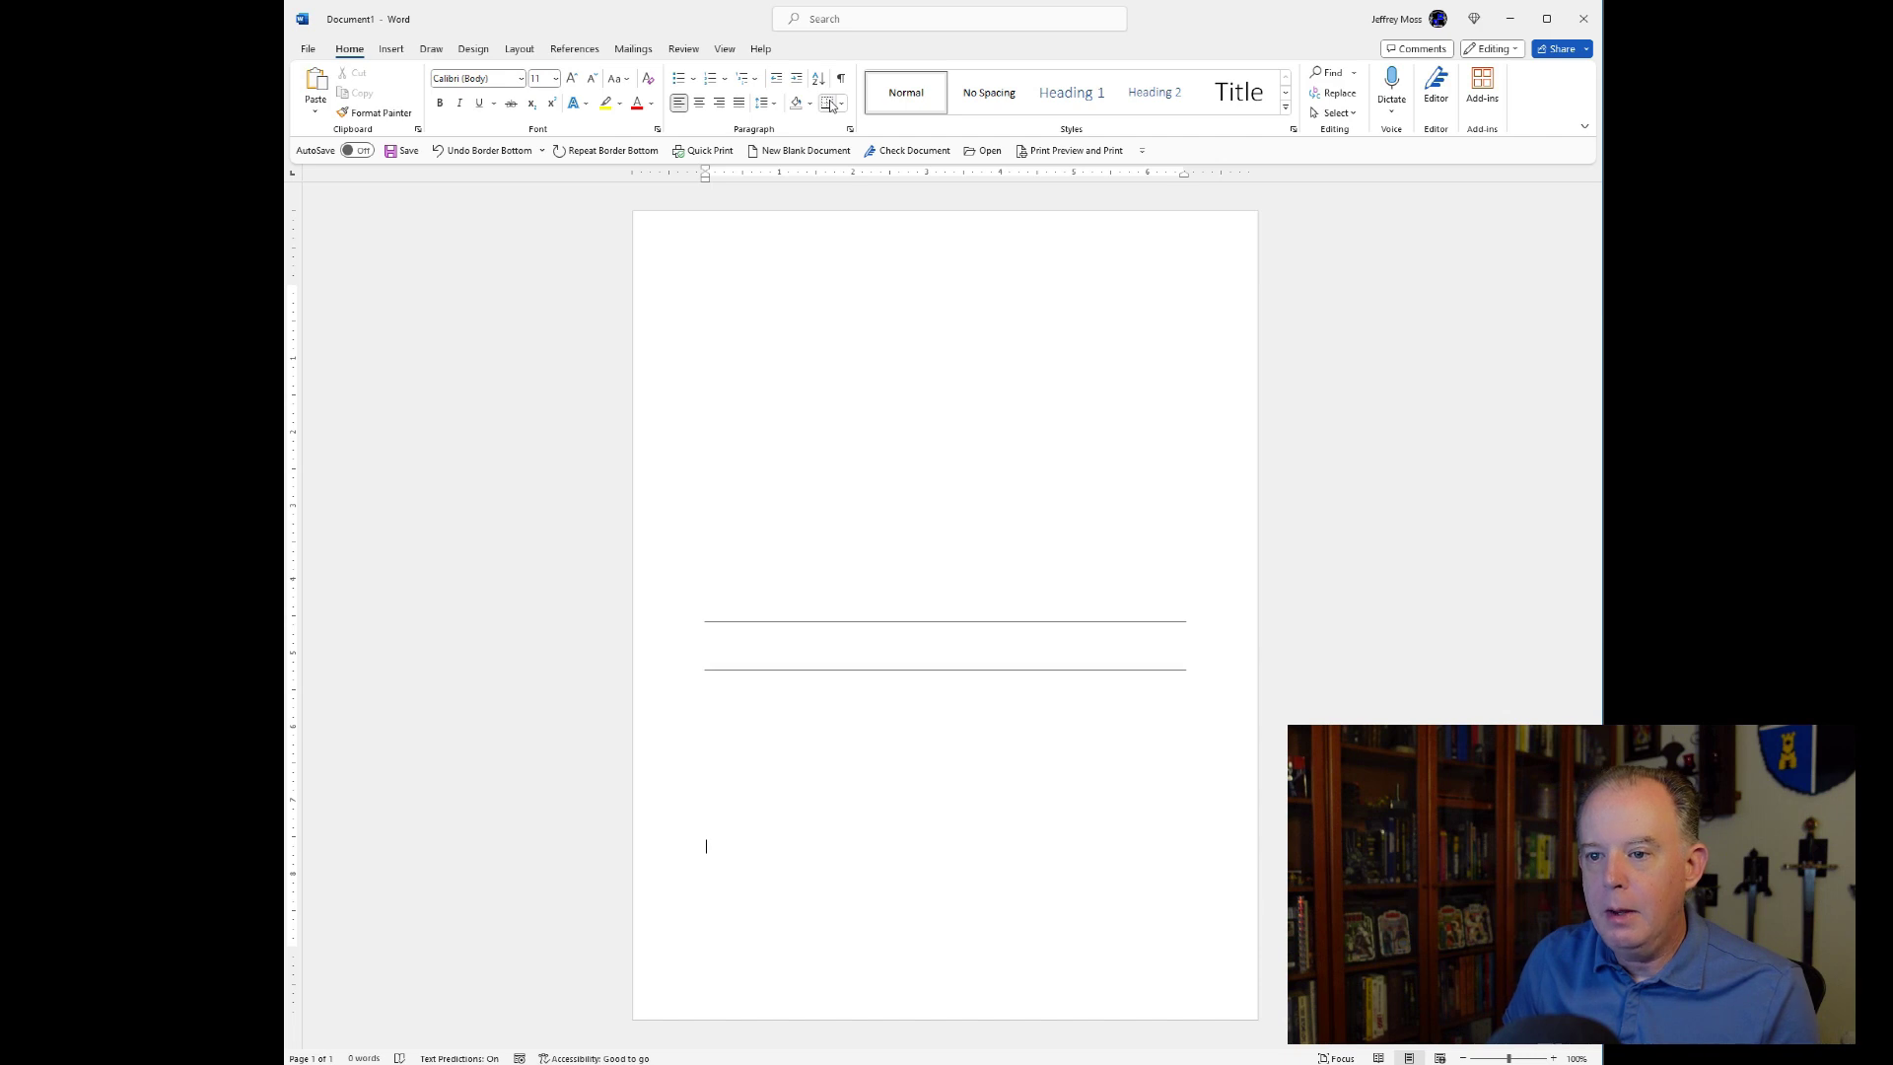
pyautogui.press('Return')
pyautogui.press('Return')
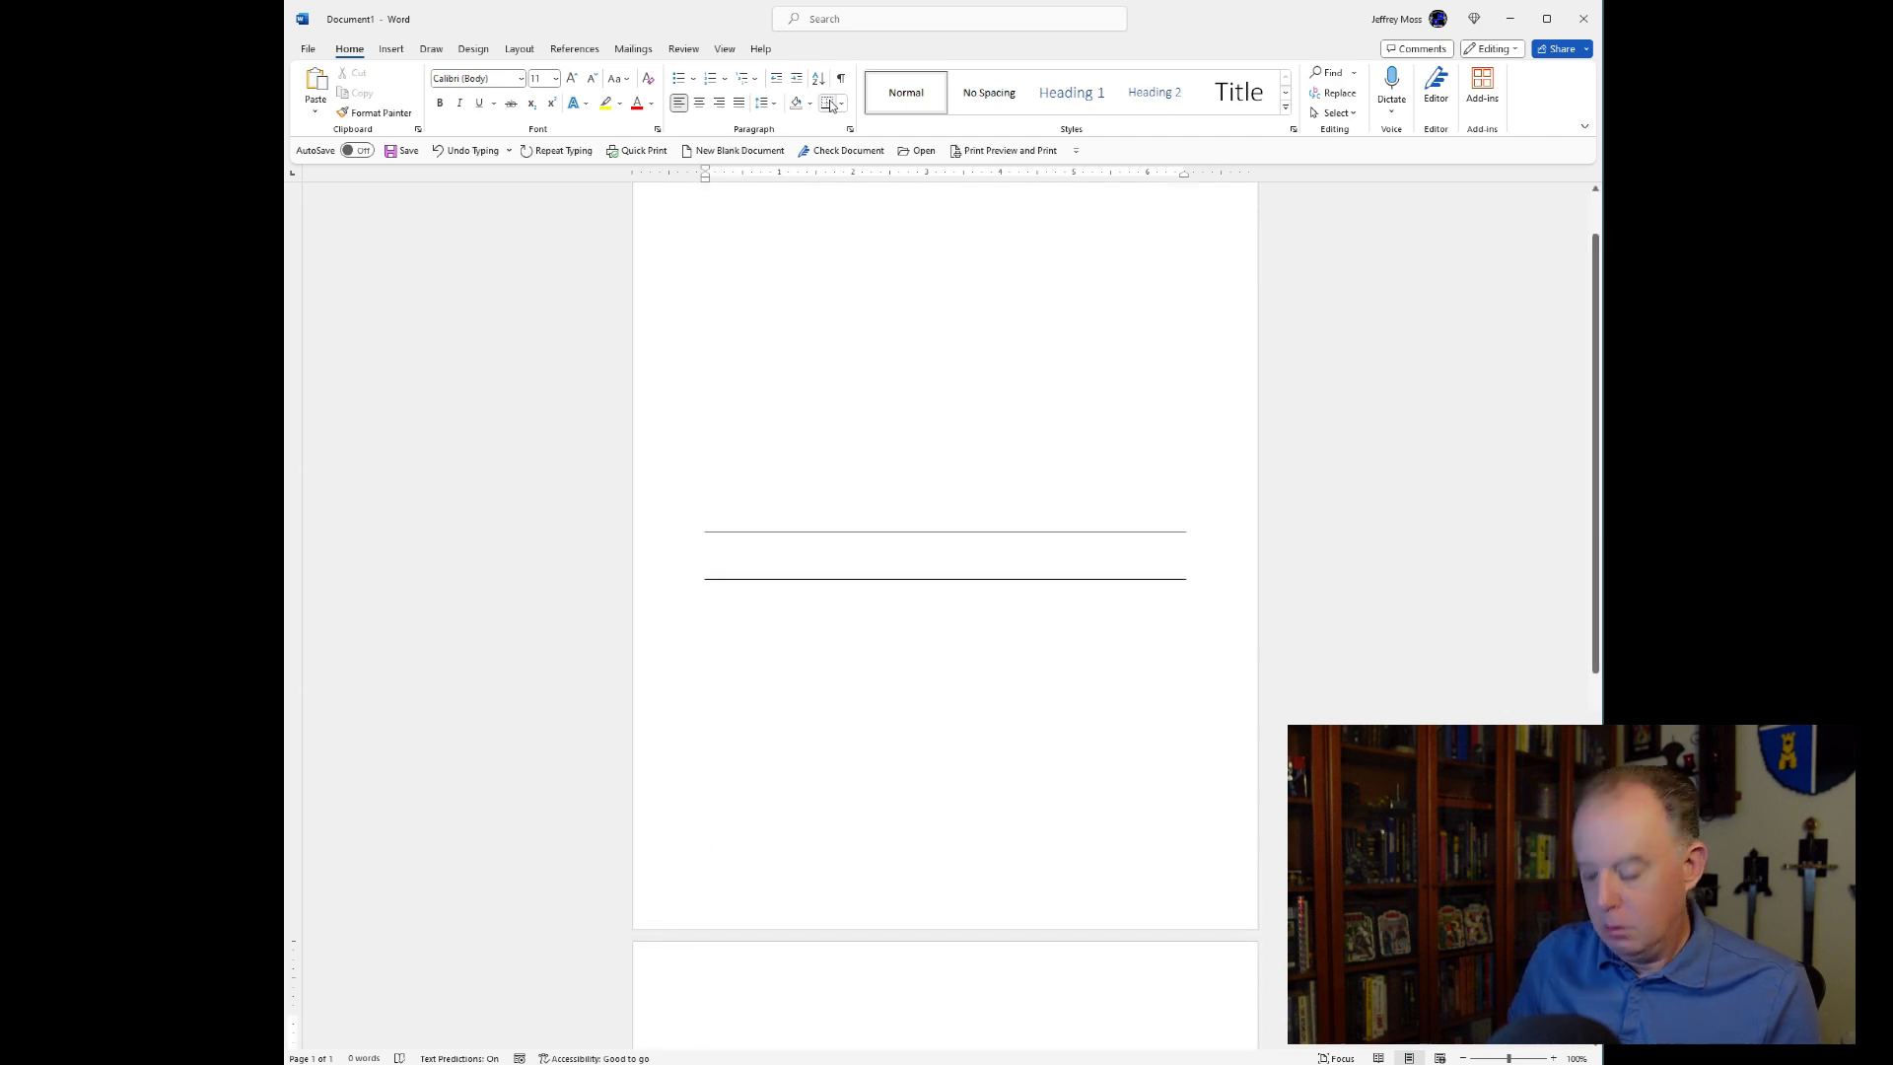
pyautogui.write('\\')
pyautogui.press('BackSpace')
pyautogui.press('BackSpace')
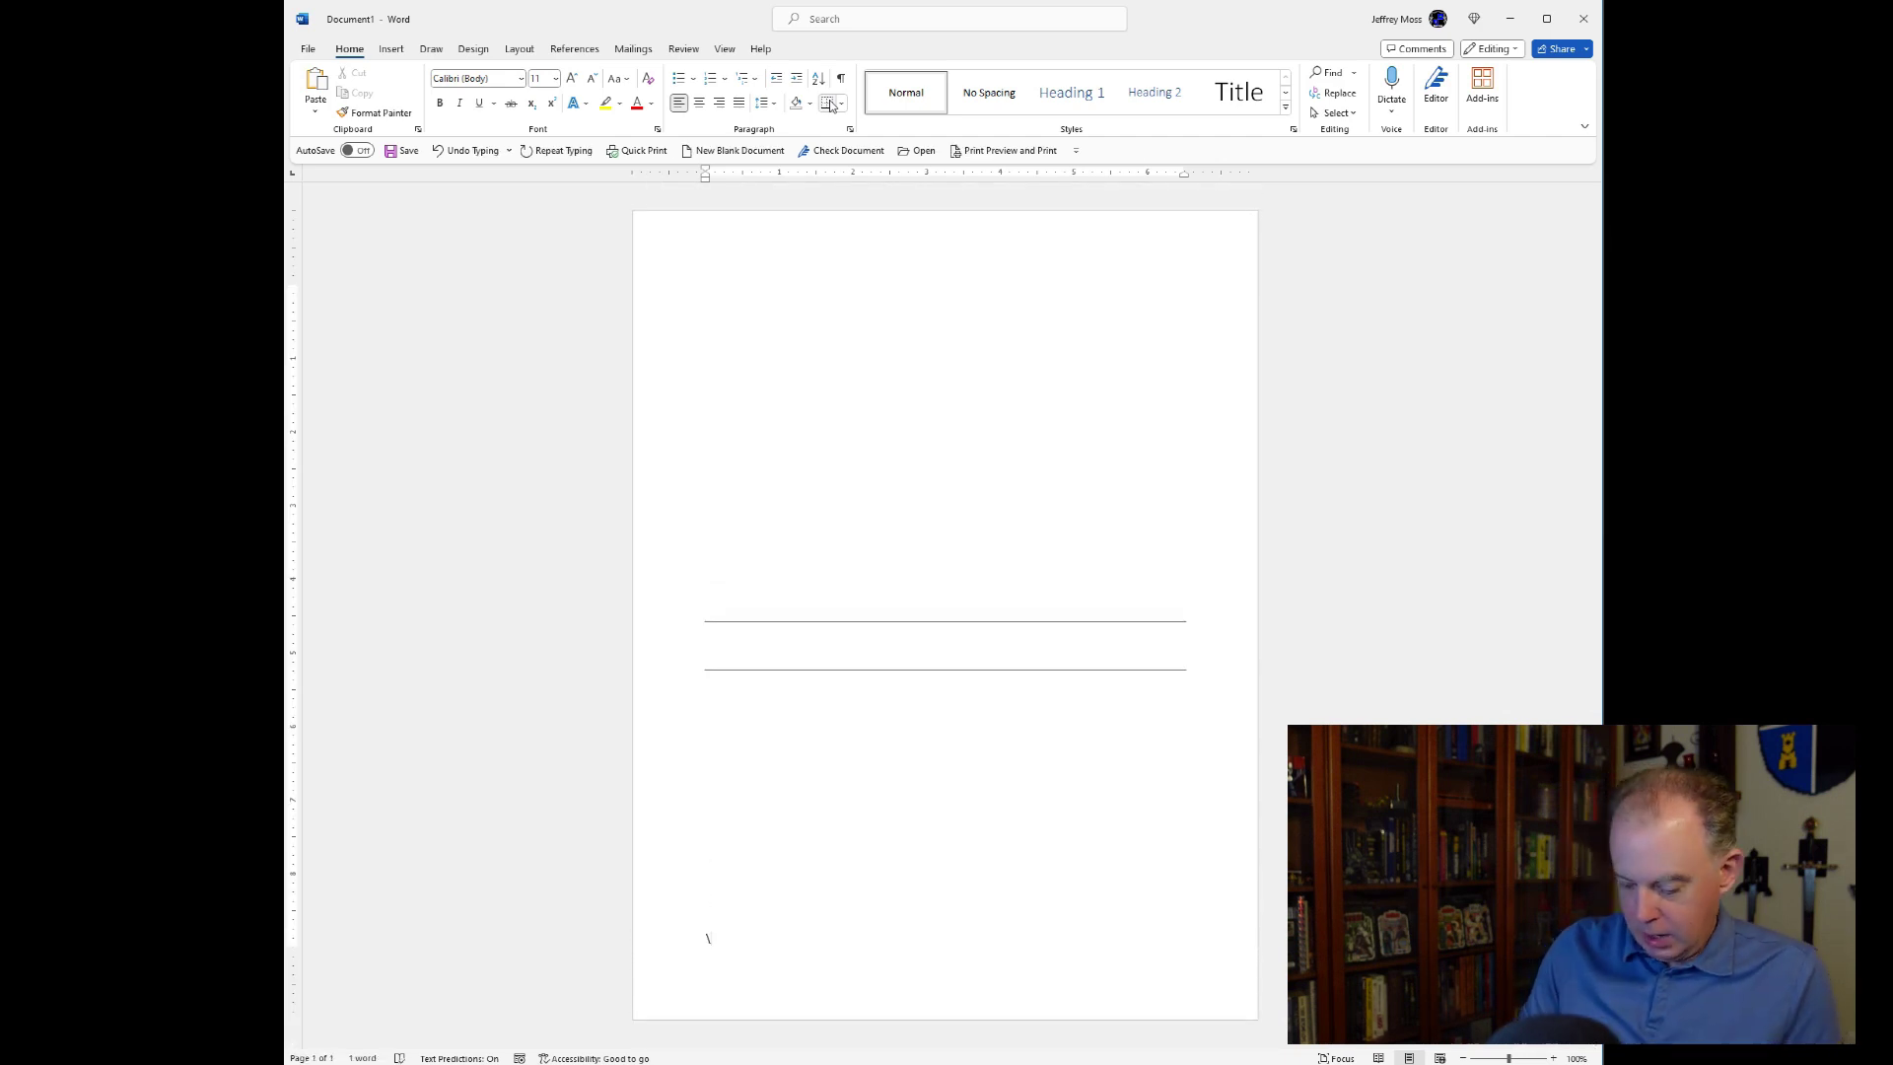
pyautogui.press('BackSpace')
pyautogui.press('BackSpace')
pyautogui.press('BackSpace')
pyautogui.press('BackSpace')
pyautogui.press('BackSpace')
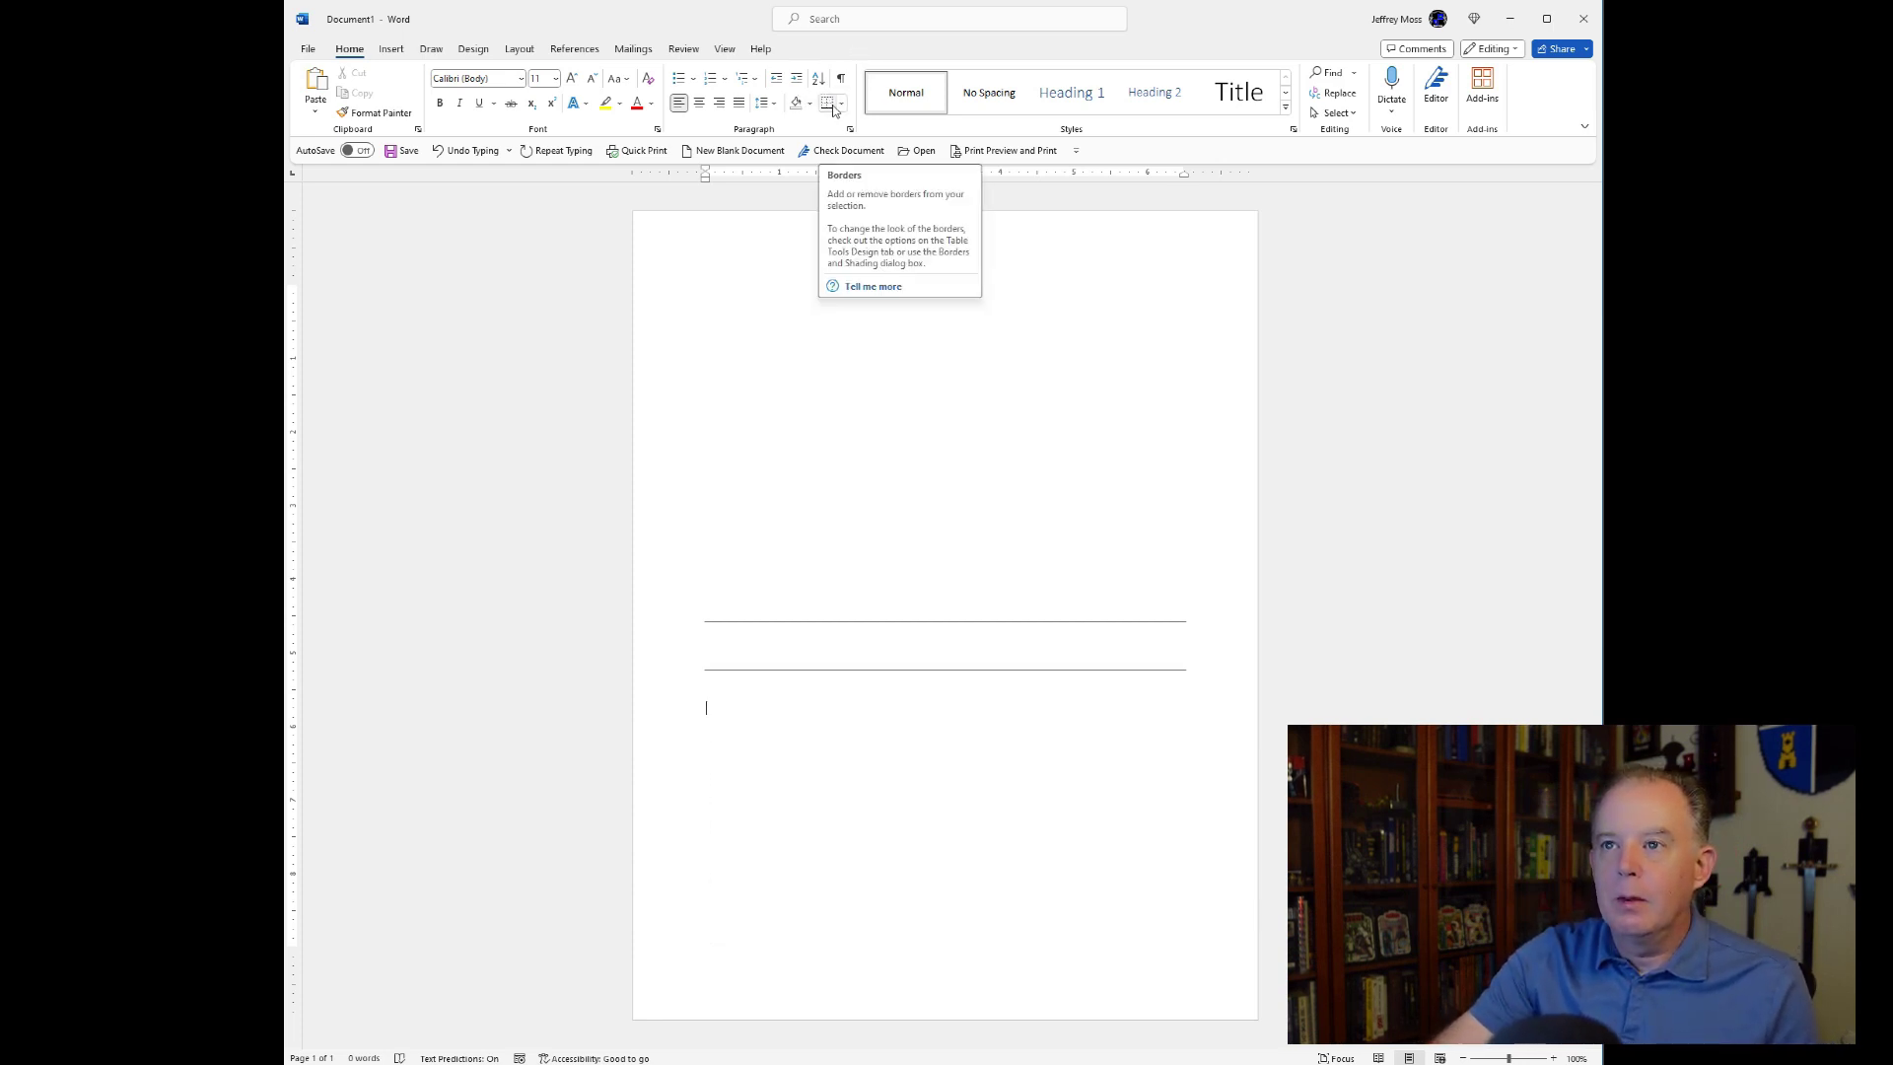
# - Rule lines three through seven with bottom borders and remove the empty line spilling onto page 2
pyautogui.click(828, 102)
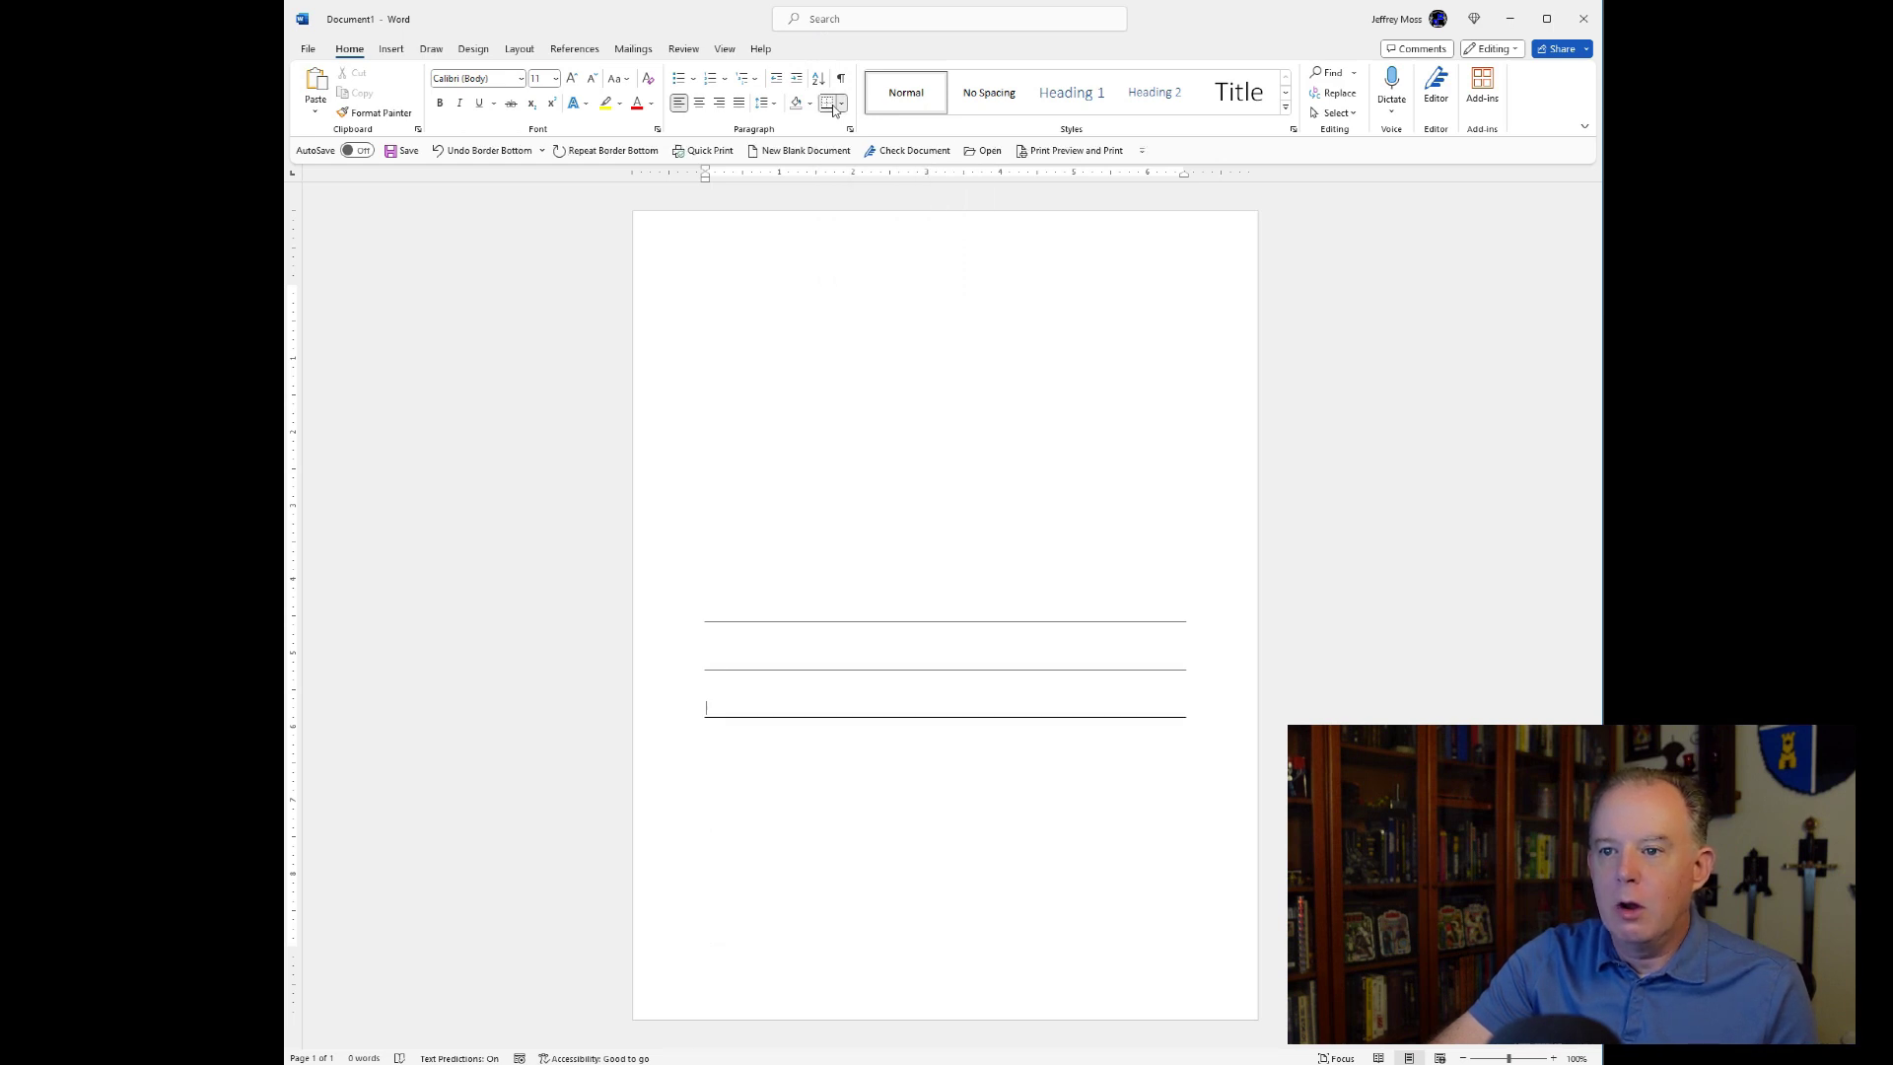
pyautogui.press('Return')
pyautogui.click(833, 109)
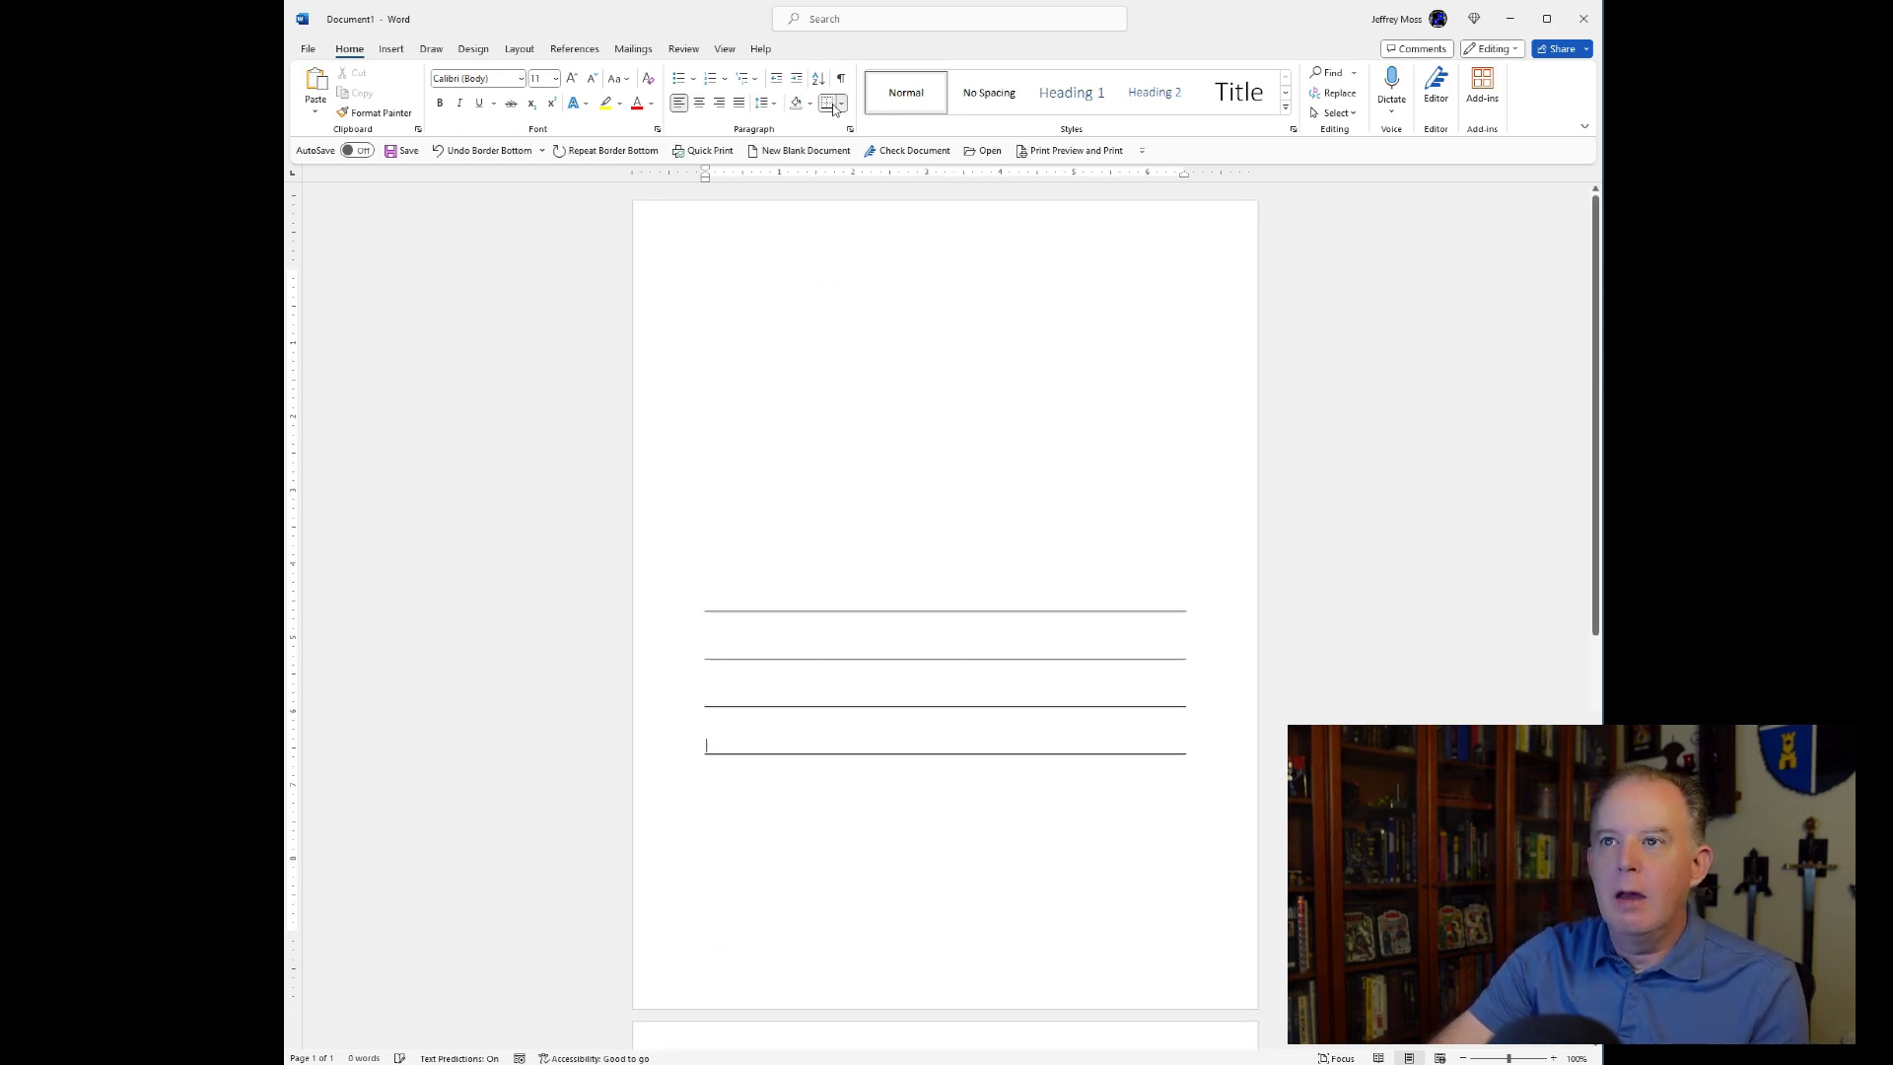
pyautogui.press('Return')
pyautogui.click(833, 109)
pyautogui.press('Return')
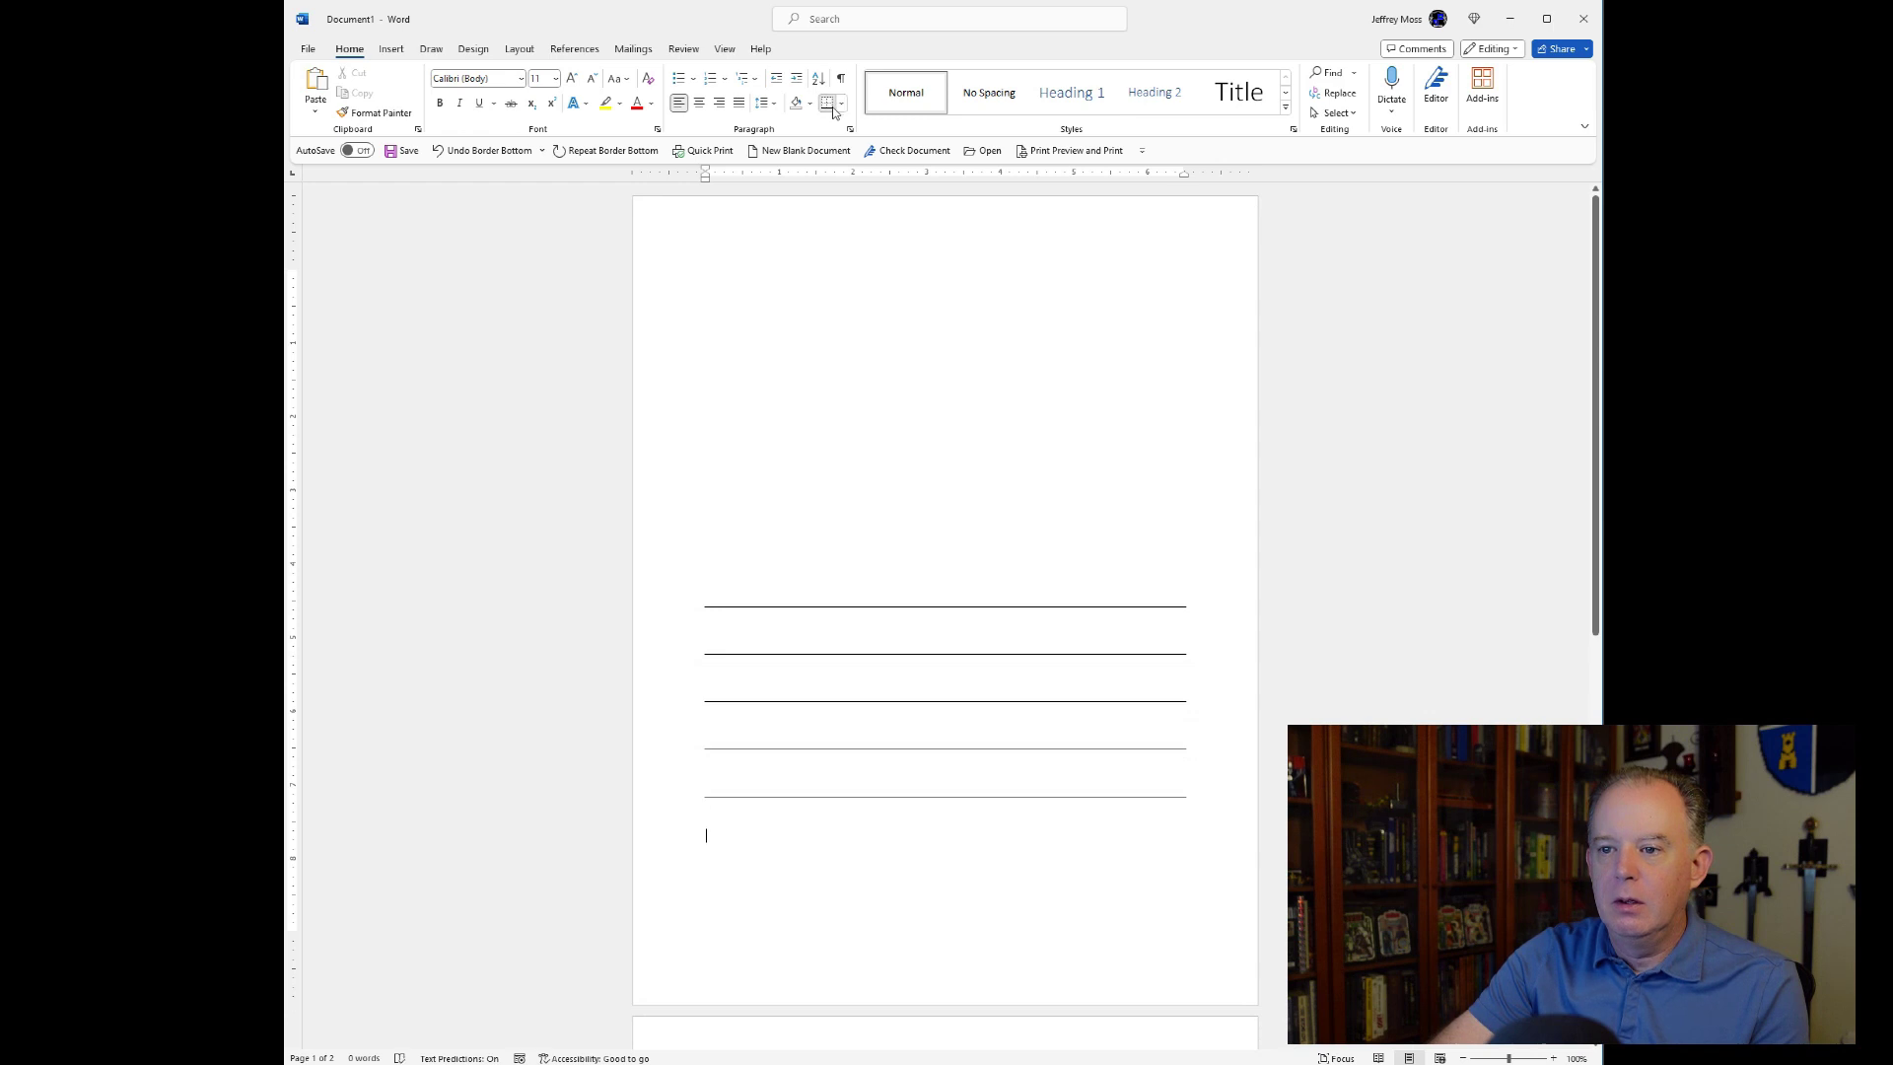
pyautogui.click(833, 108)
pyautogui.click(833, 108)
pyautogui.press('Return')
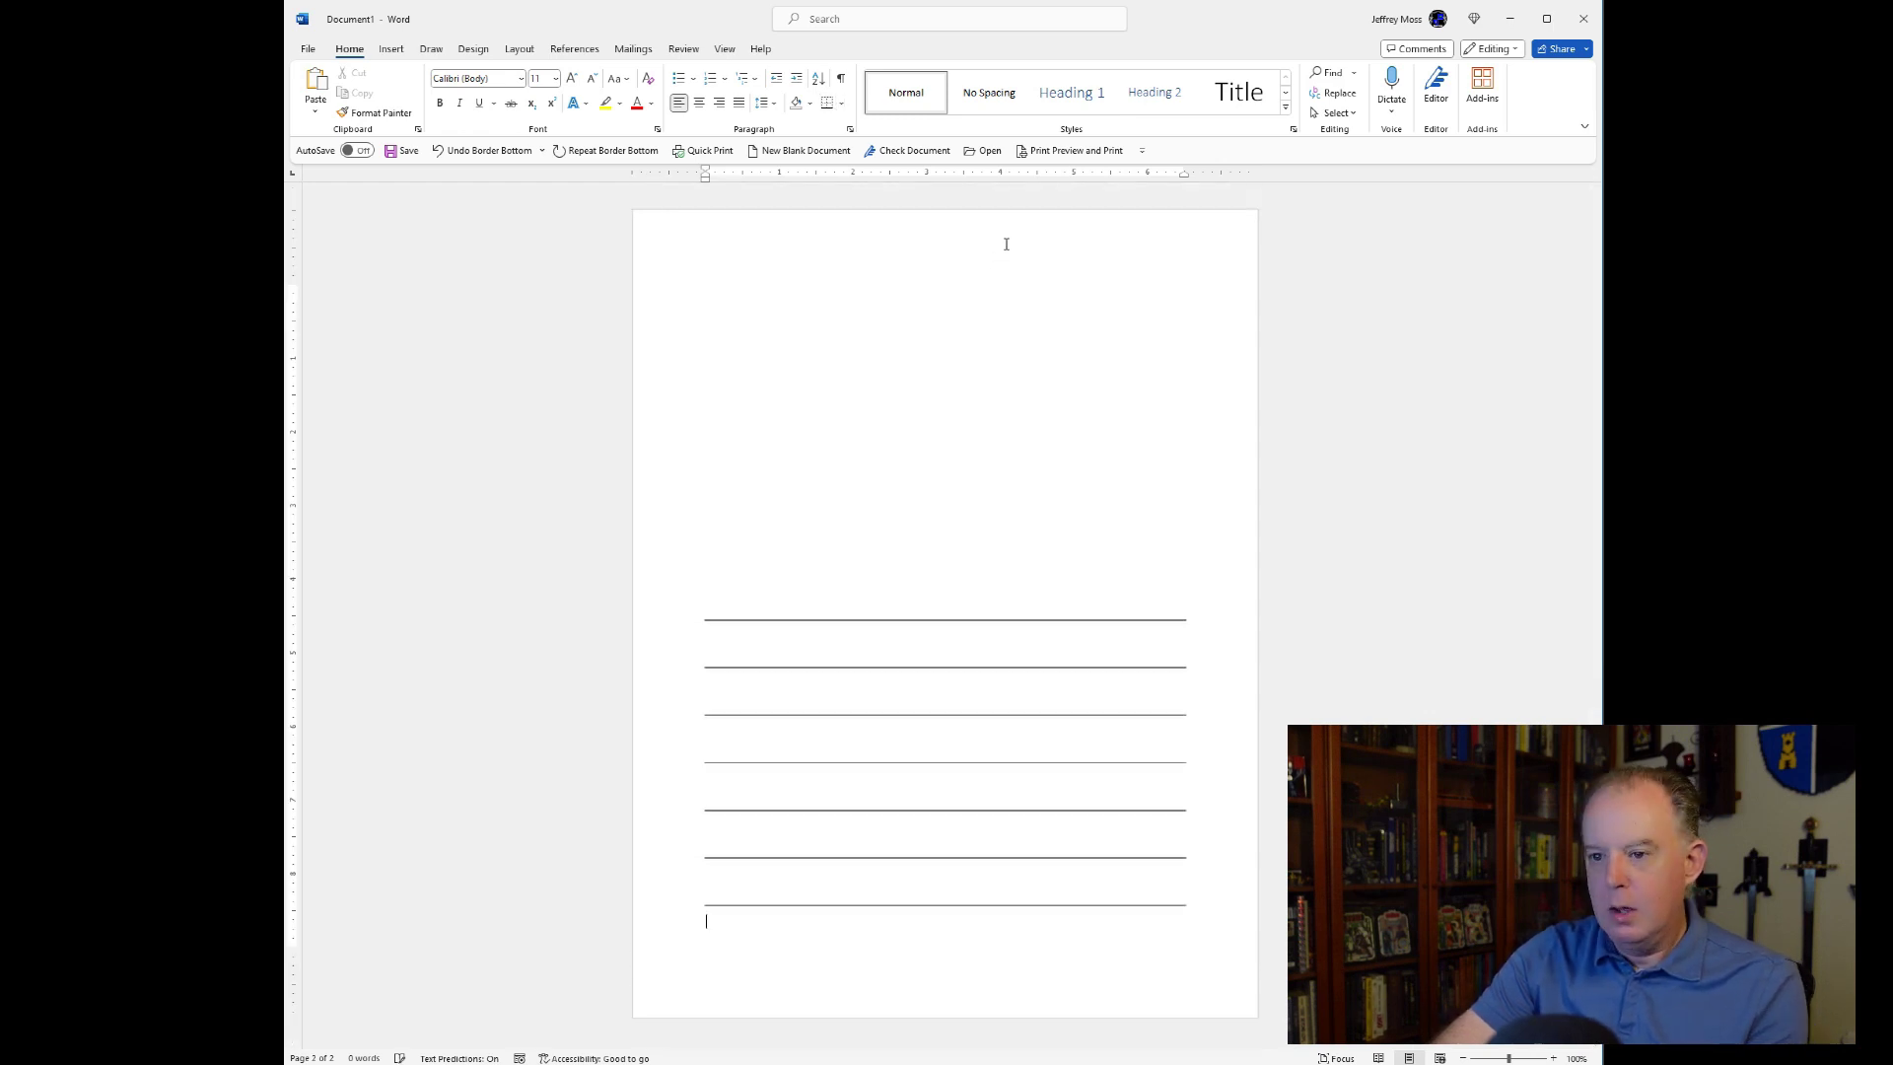
pyautogui.press('BackSpace')
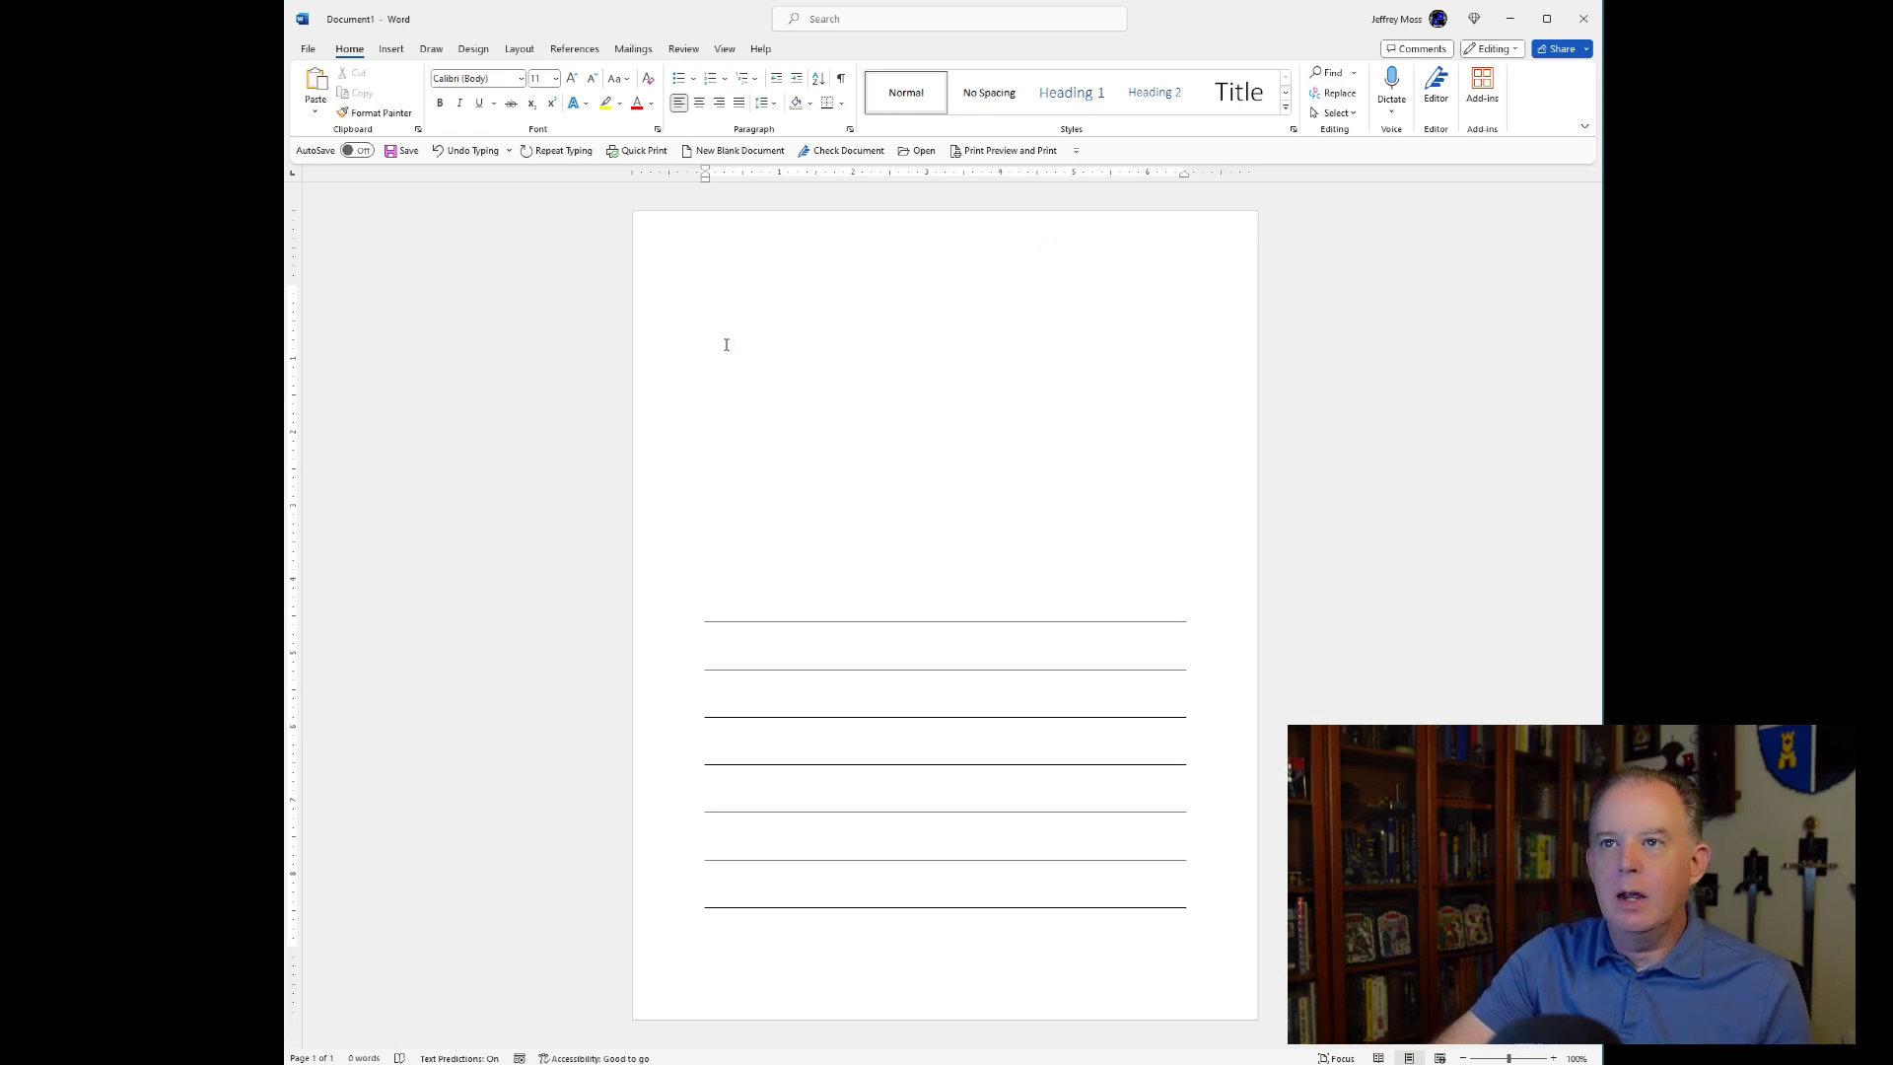
pyautogui.click(400, 50)
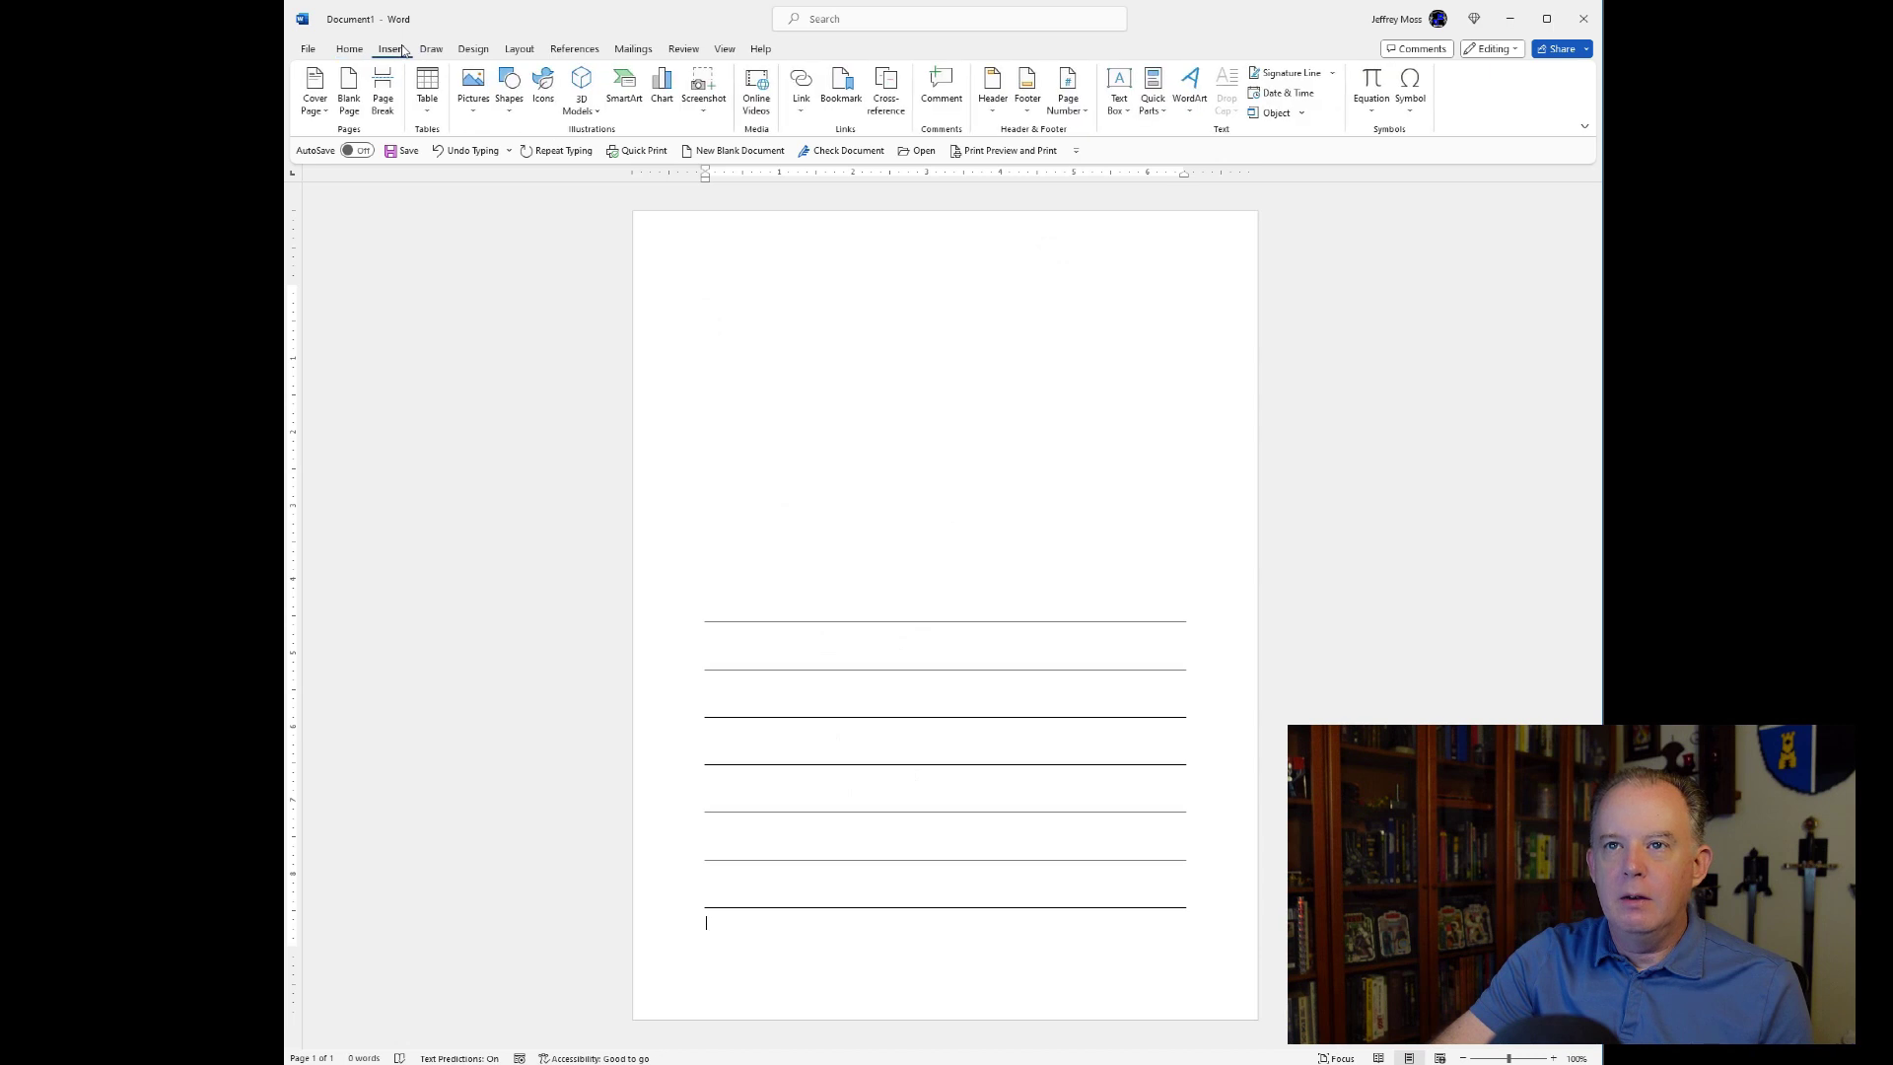
# - Draw a vertical straight line down the ruled lines' left end and colour it red
pyautogui.click(513, 115)
pyautogui.click(506, 212)
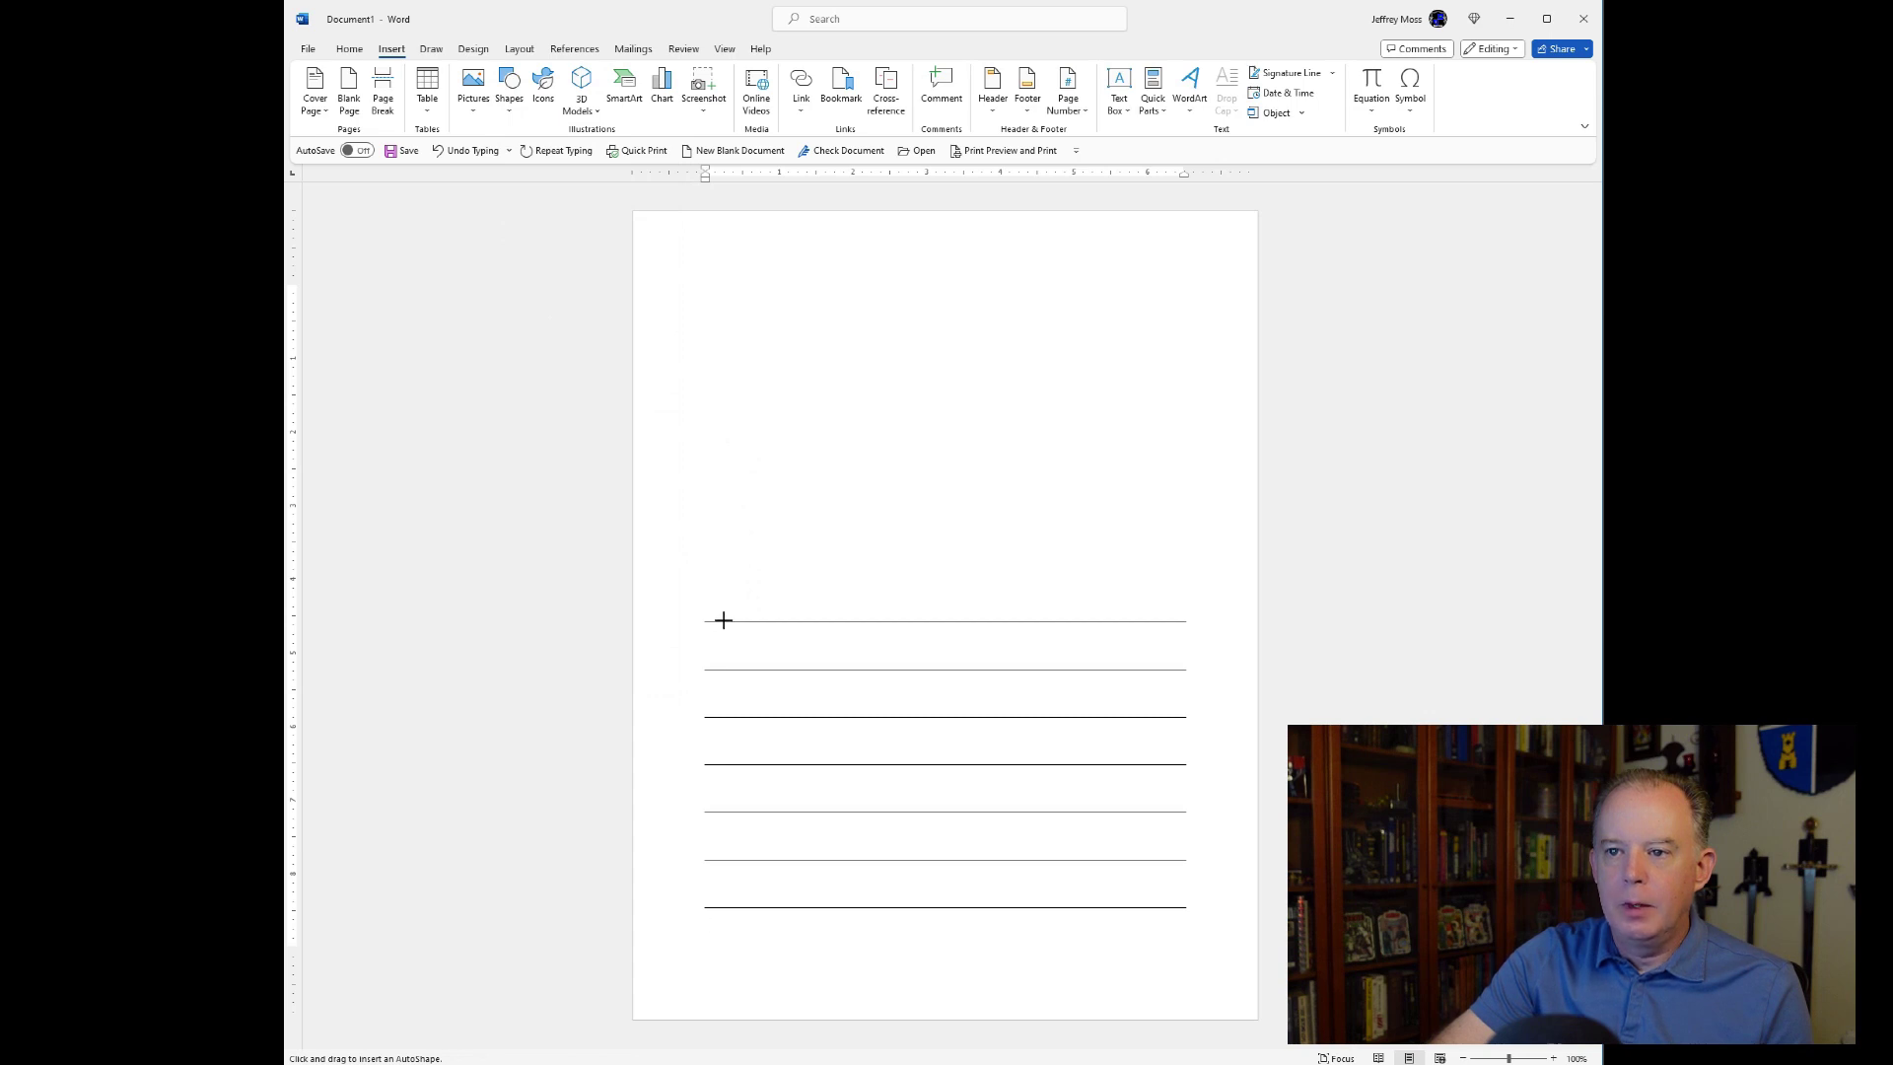
pyautogui.moveTo(724, 620); pyautogui.dragTo(724, 906)
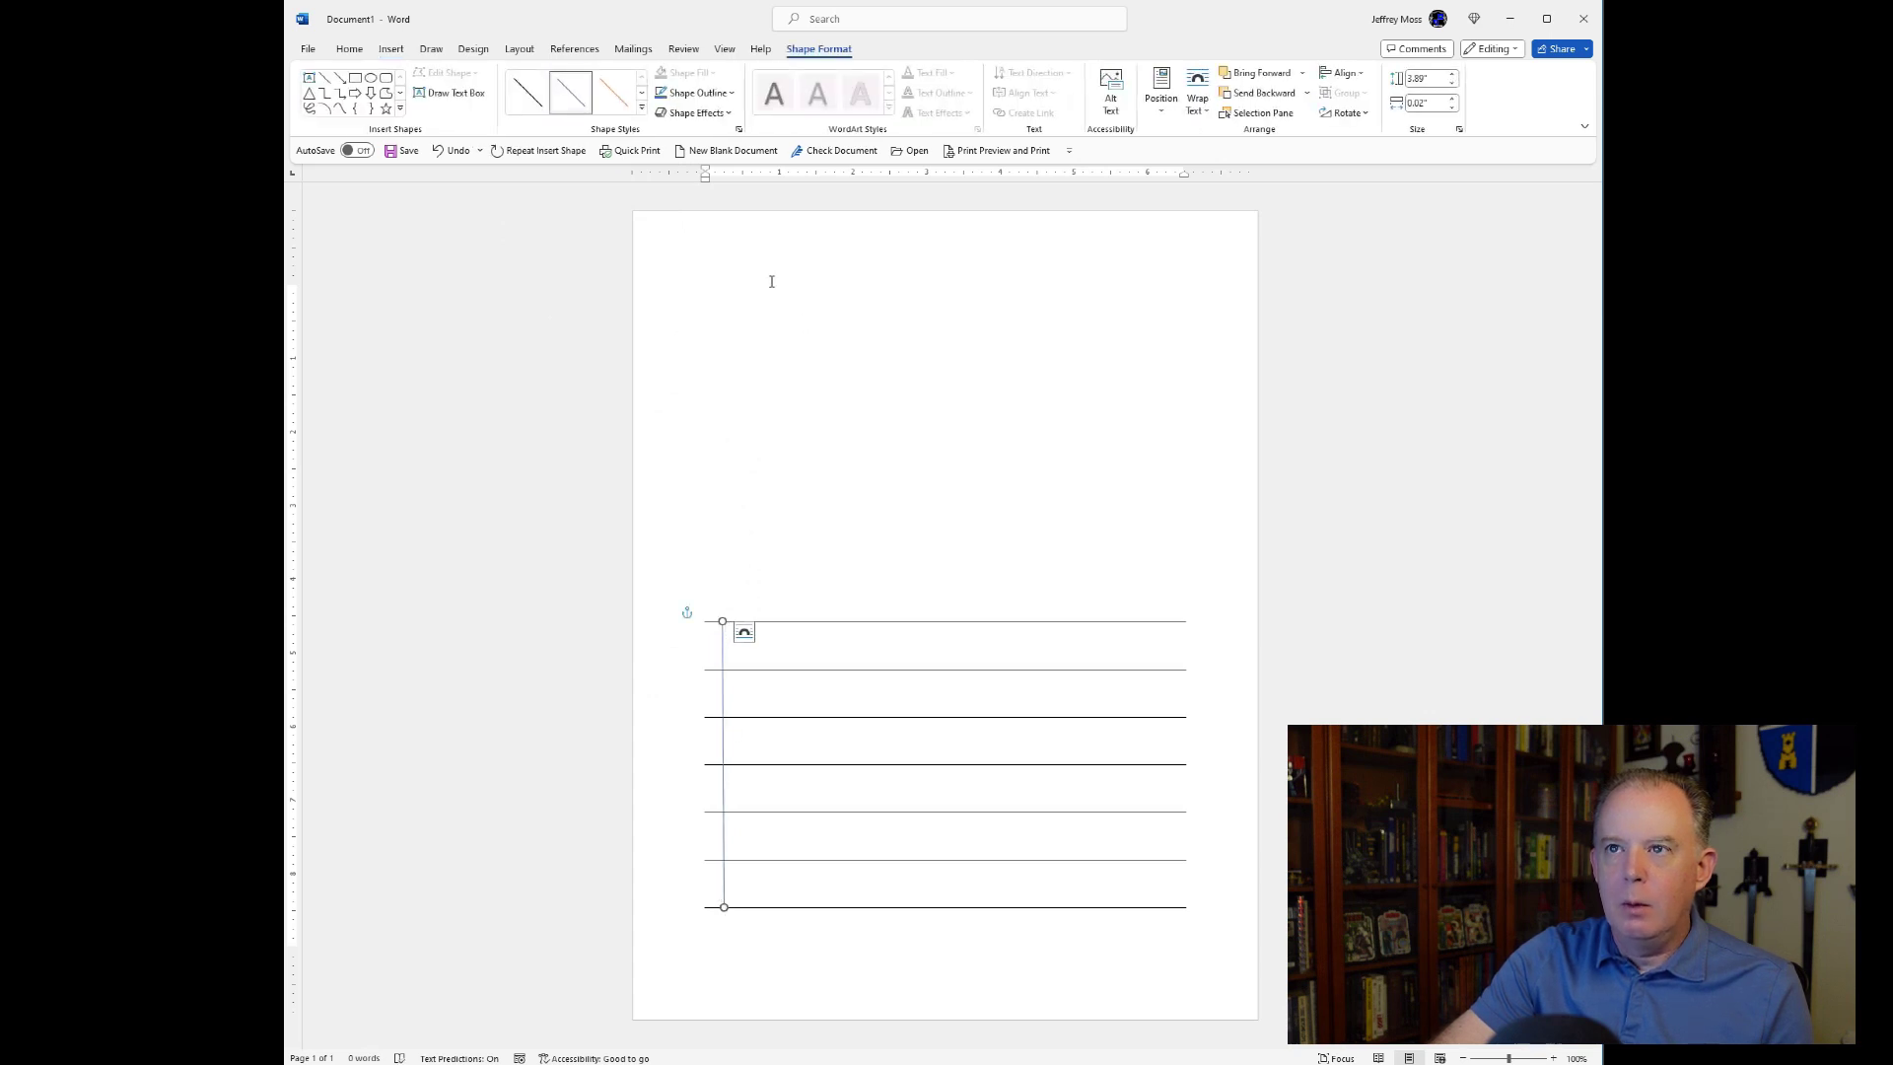
pyautogui.click(720, 93)
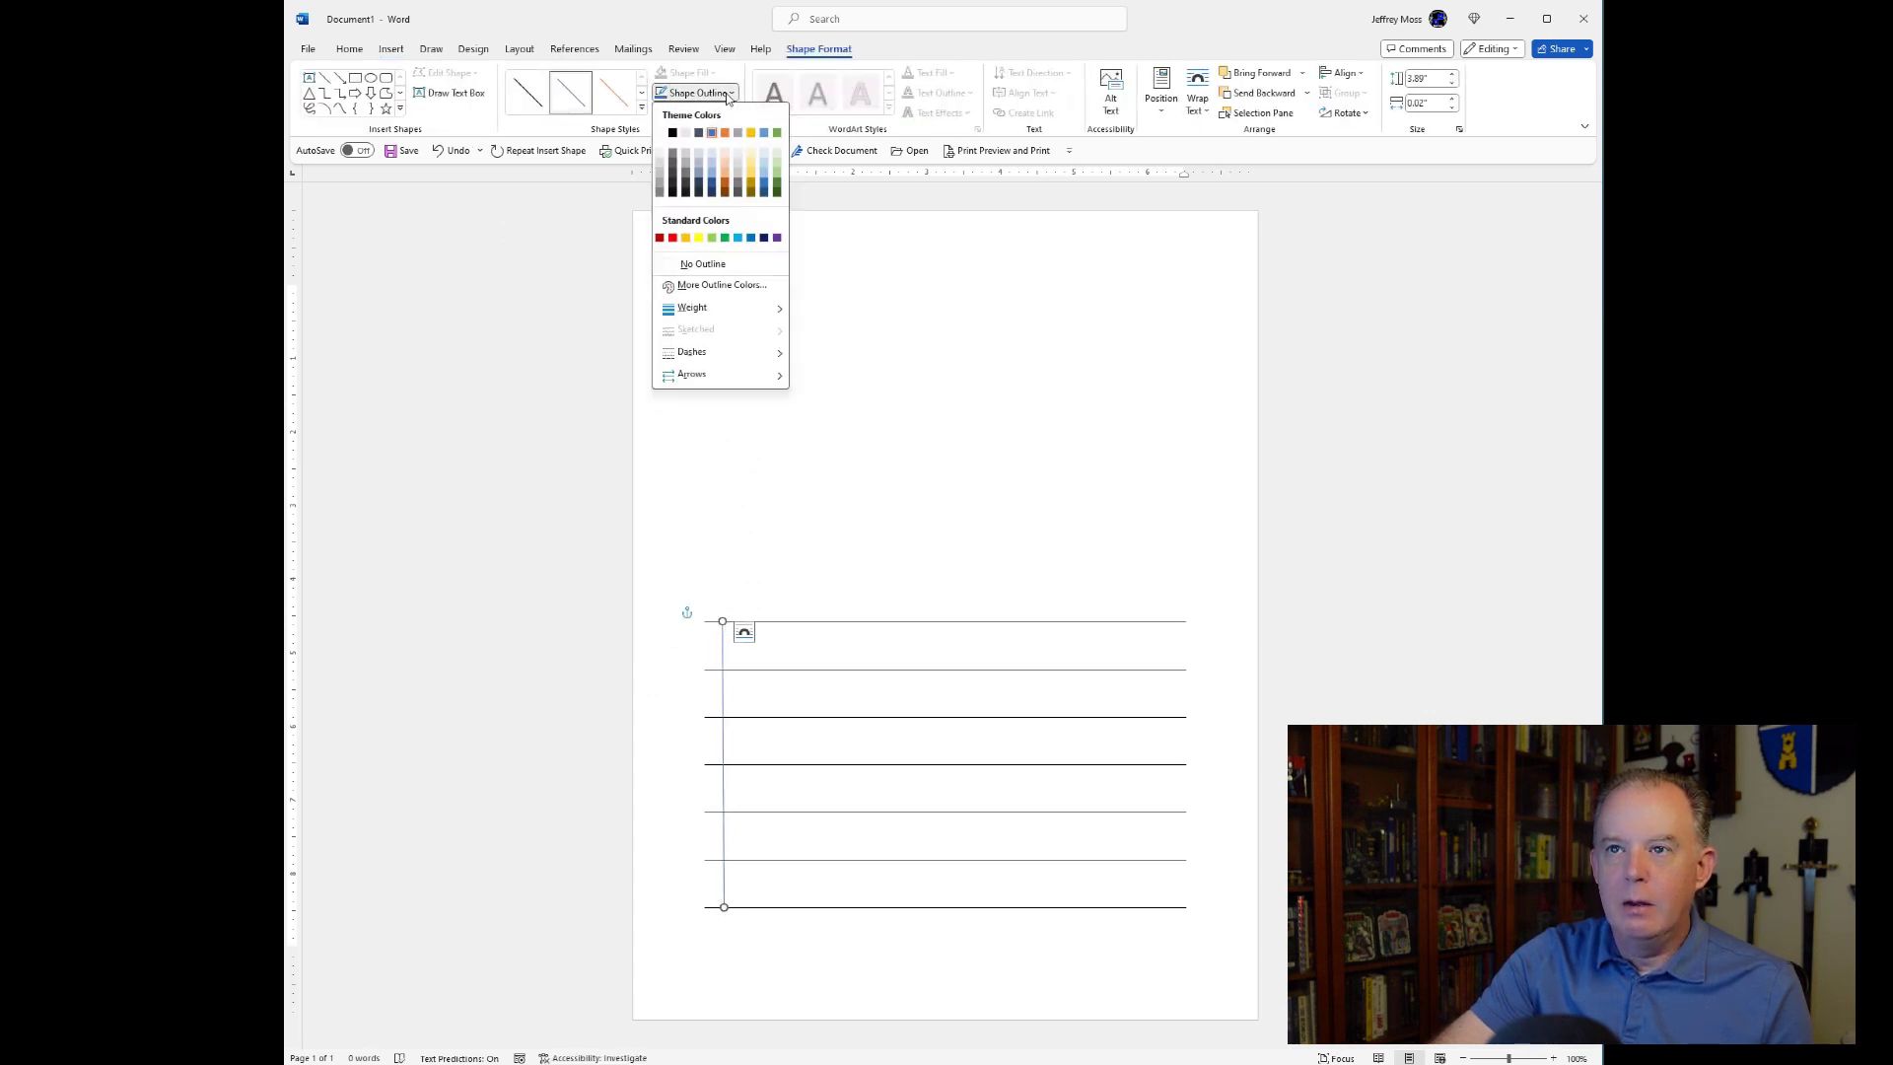
pyautogui.click(672, 237)
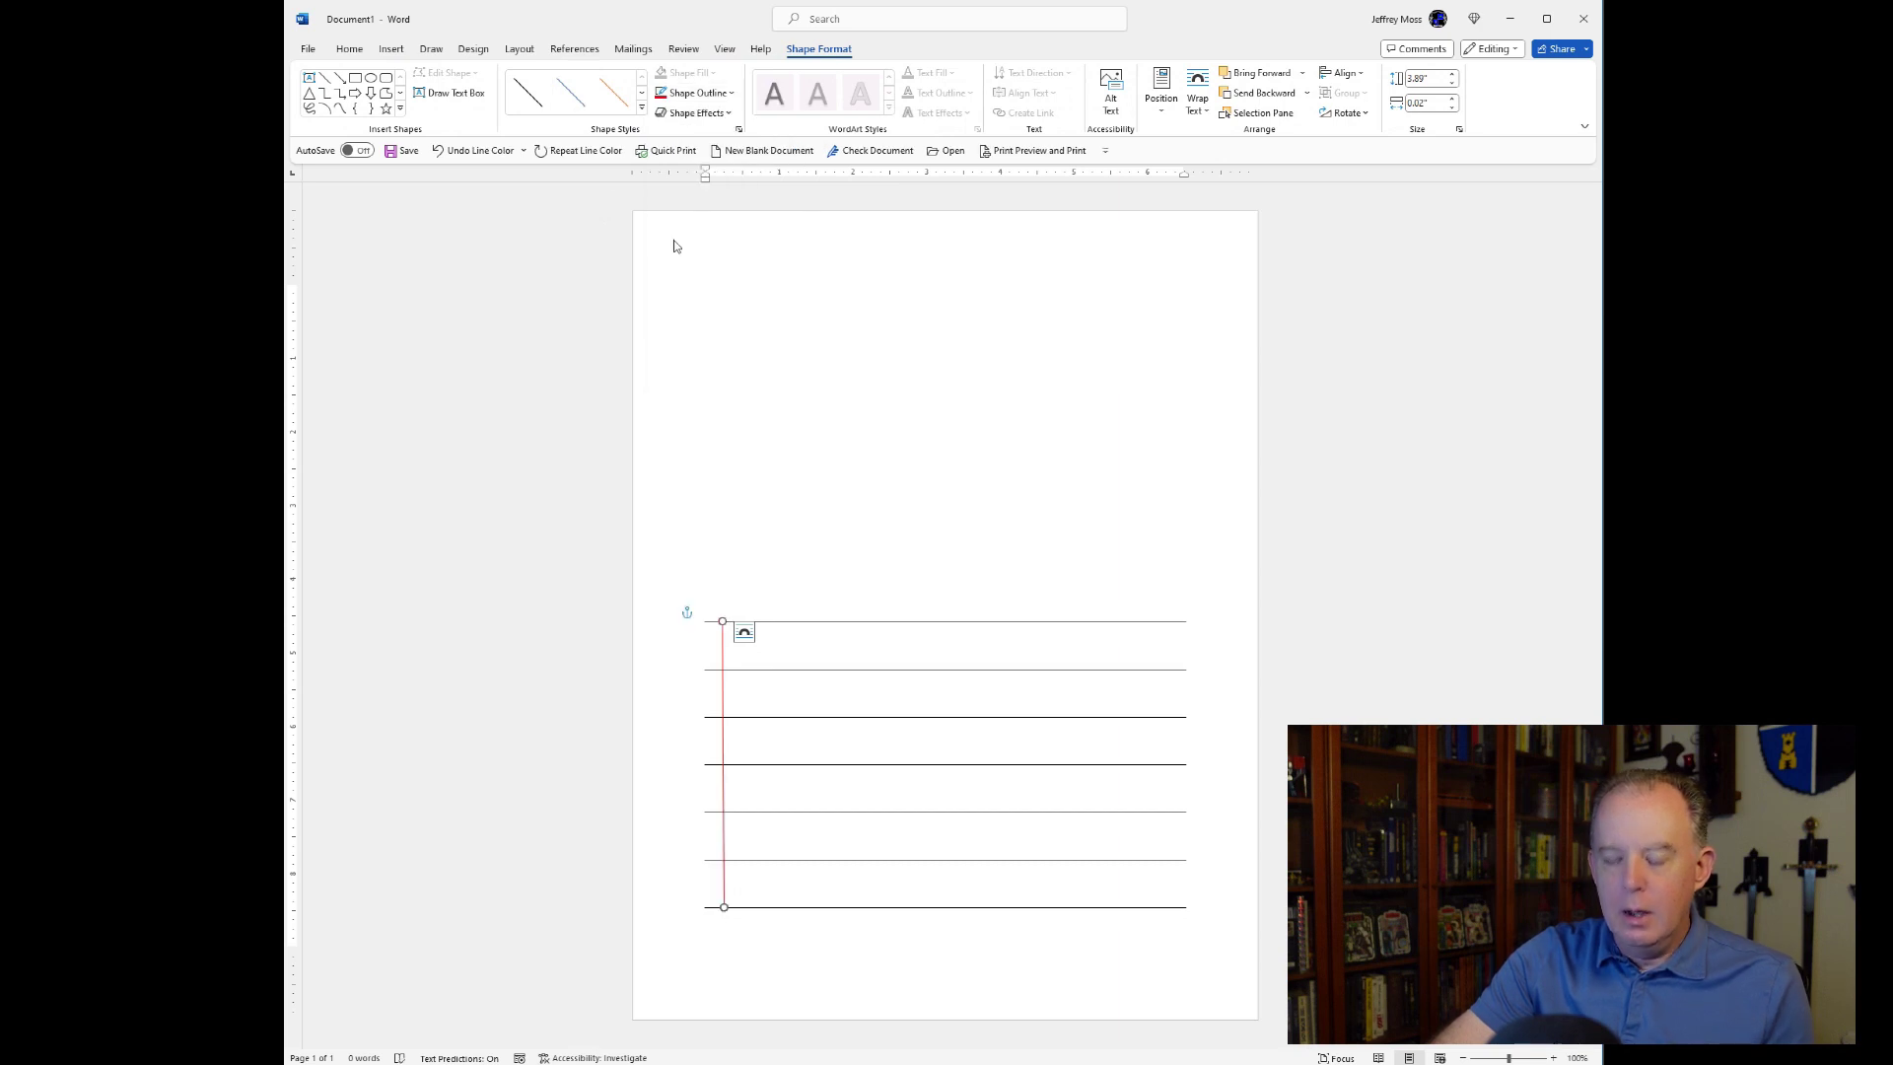
# - Paste a copy of the red line and nudge it up and left onto the original
pyautogui.hotkey('ctrl', 'c')
pyautogui.hotkey('ctrl', 'v')
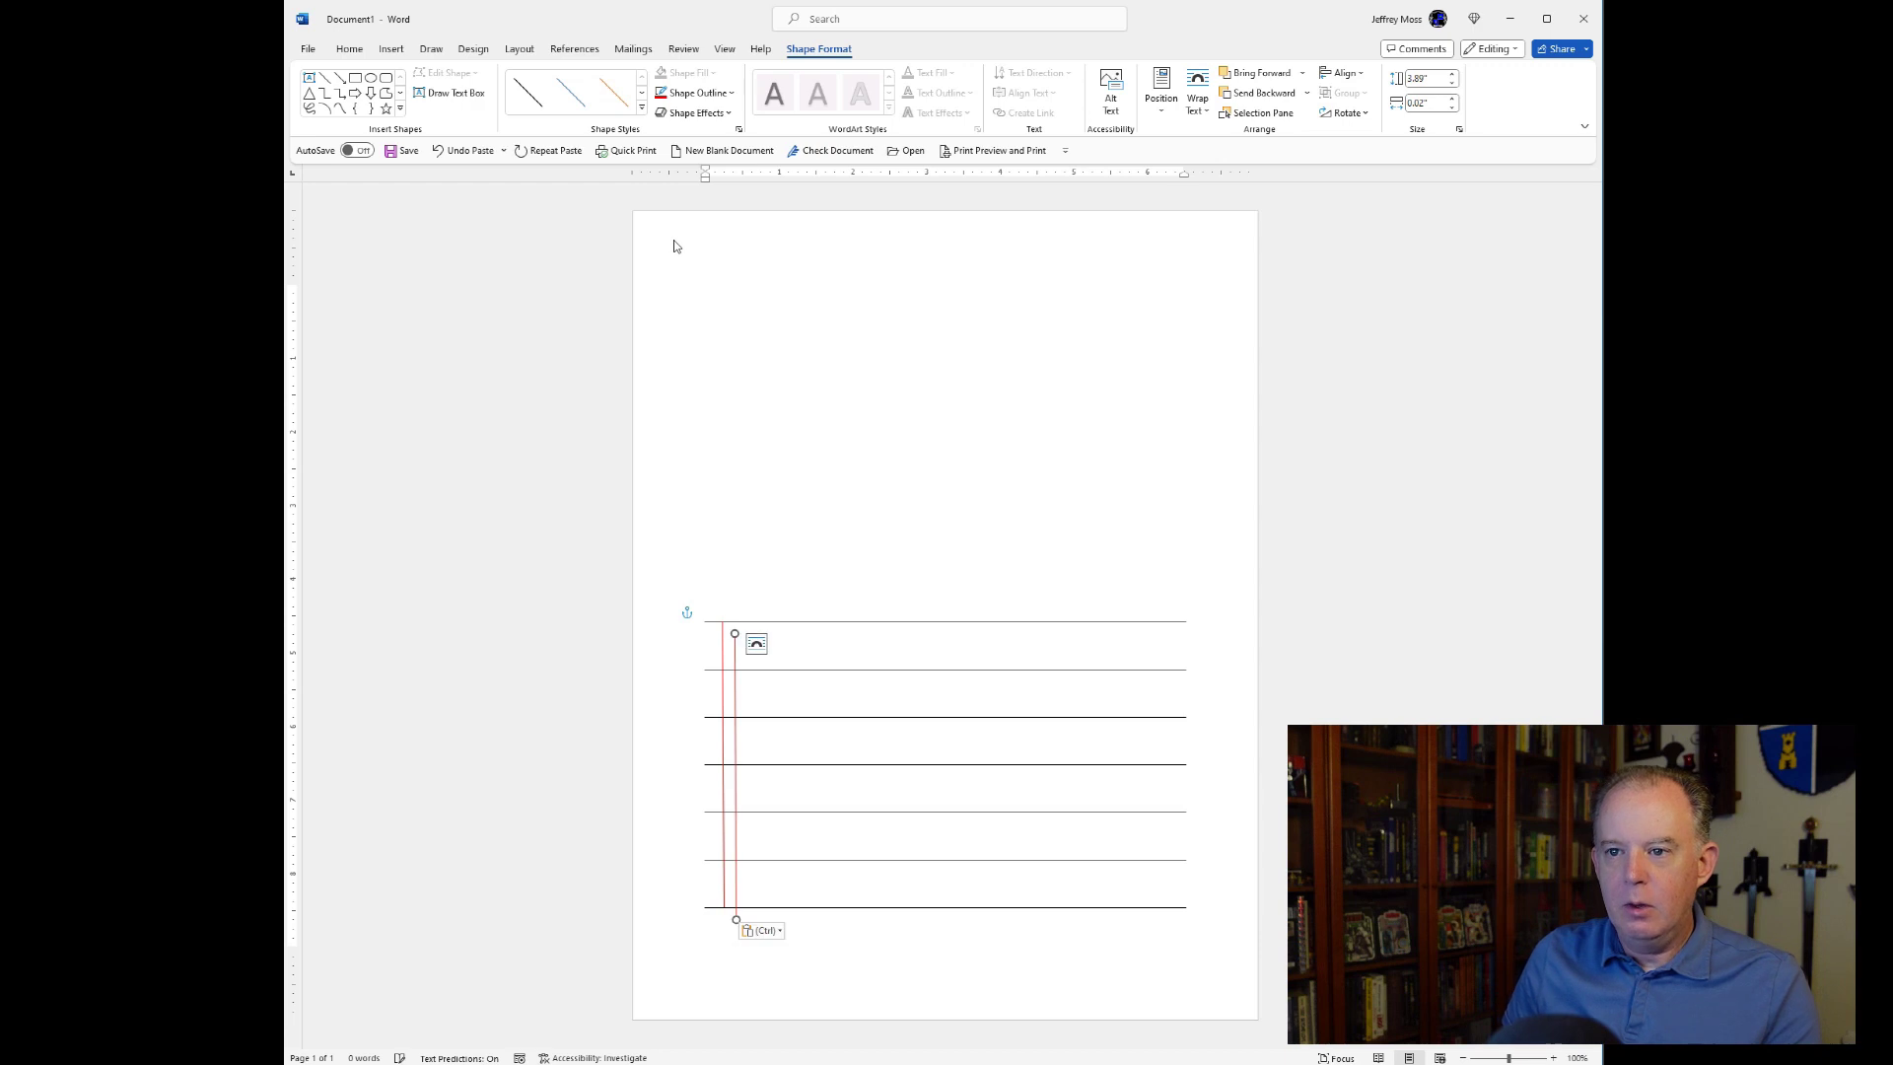
pyautogui.press('Right')
pyautogui.press('Up')
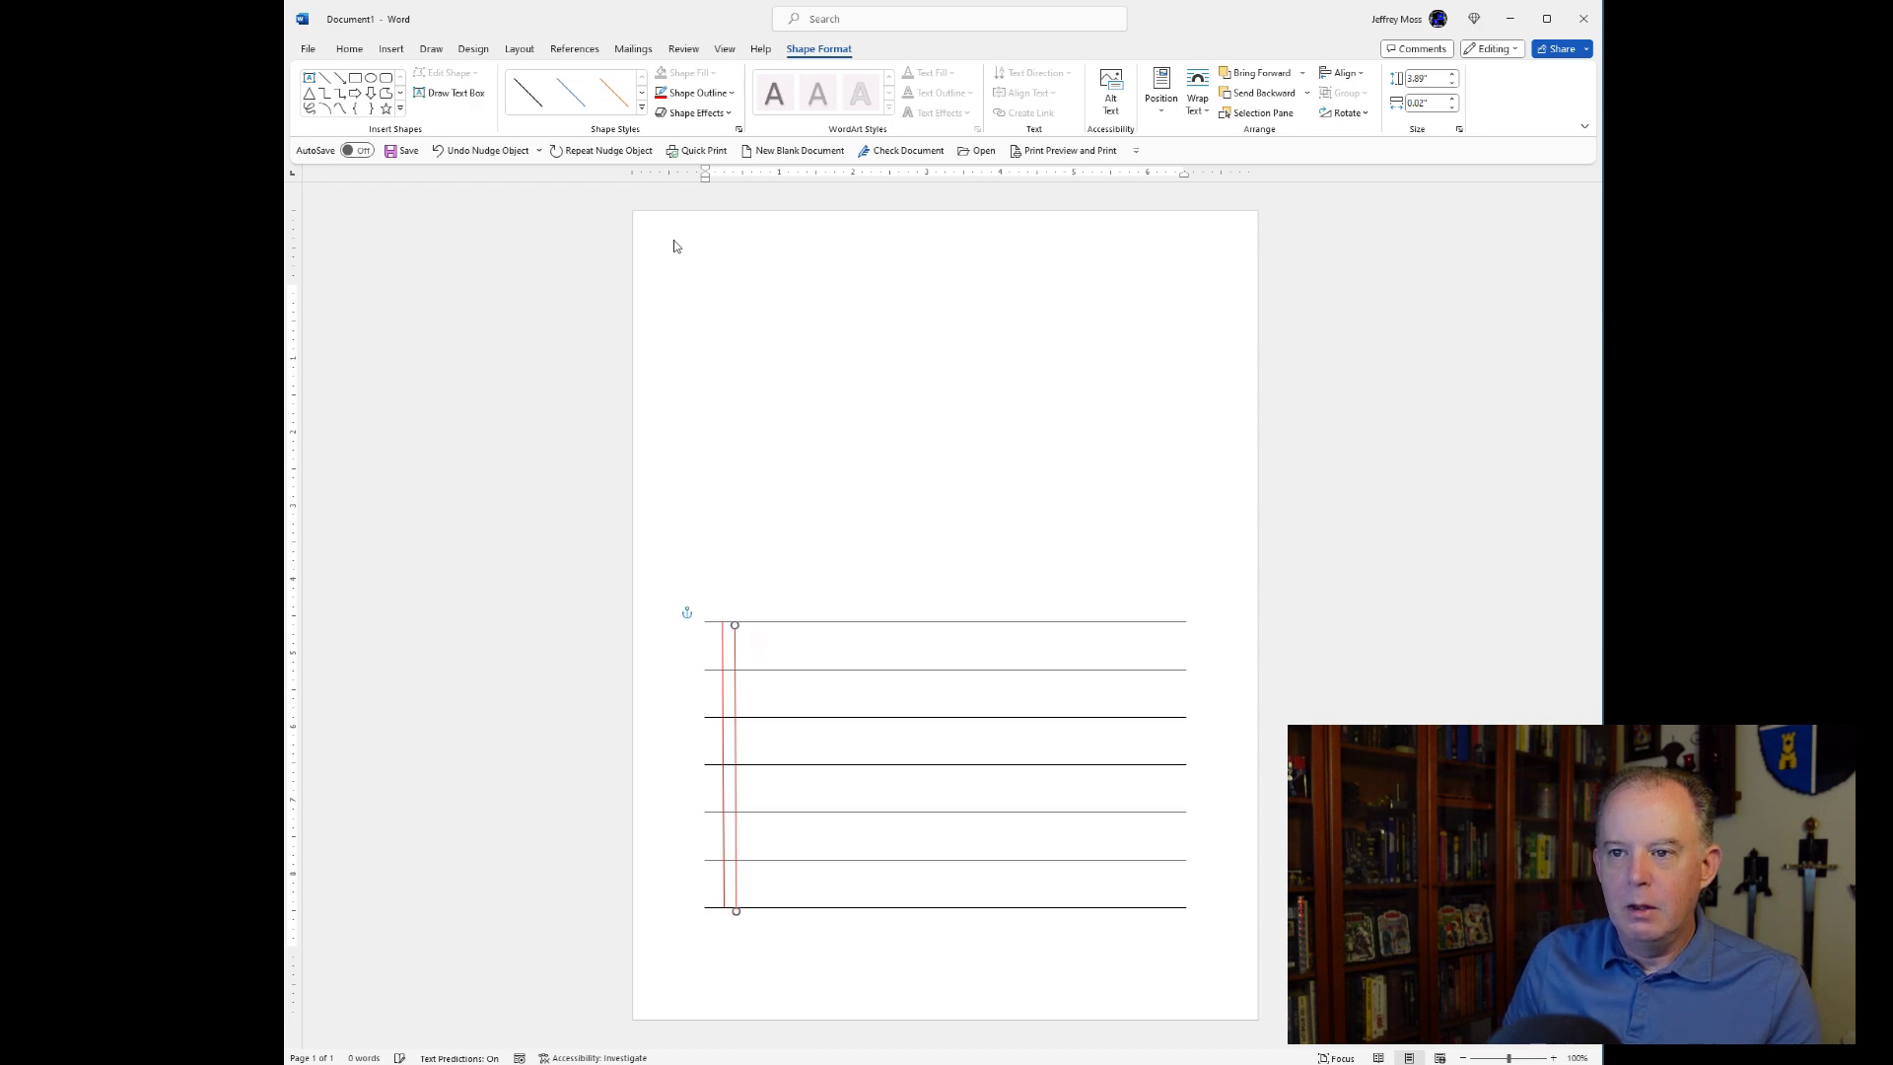
pyautogui.press('Left')
pyautogui.press('Left')
pyautogui.press('Left')
pyautogui.press('Left')
pyautogui.press('Left')
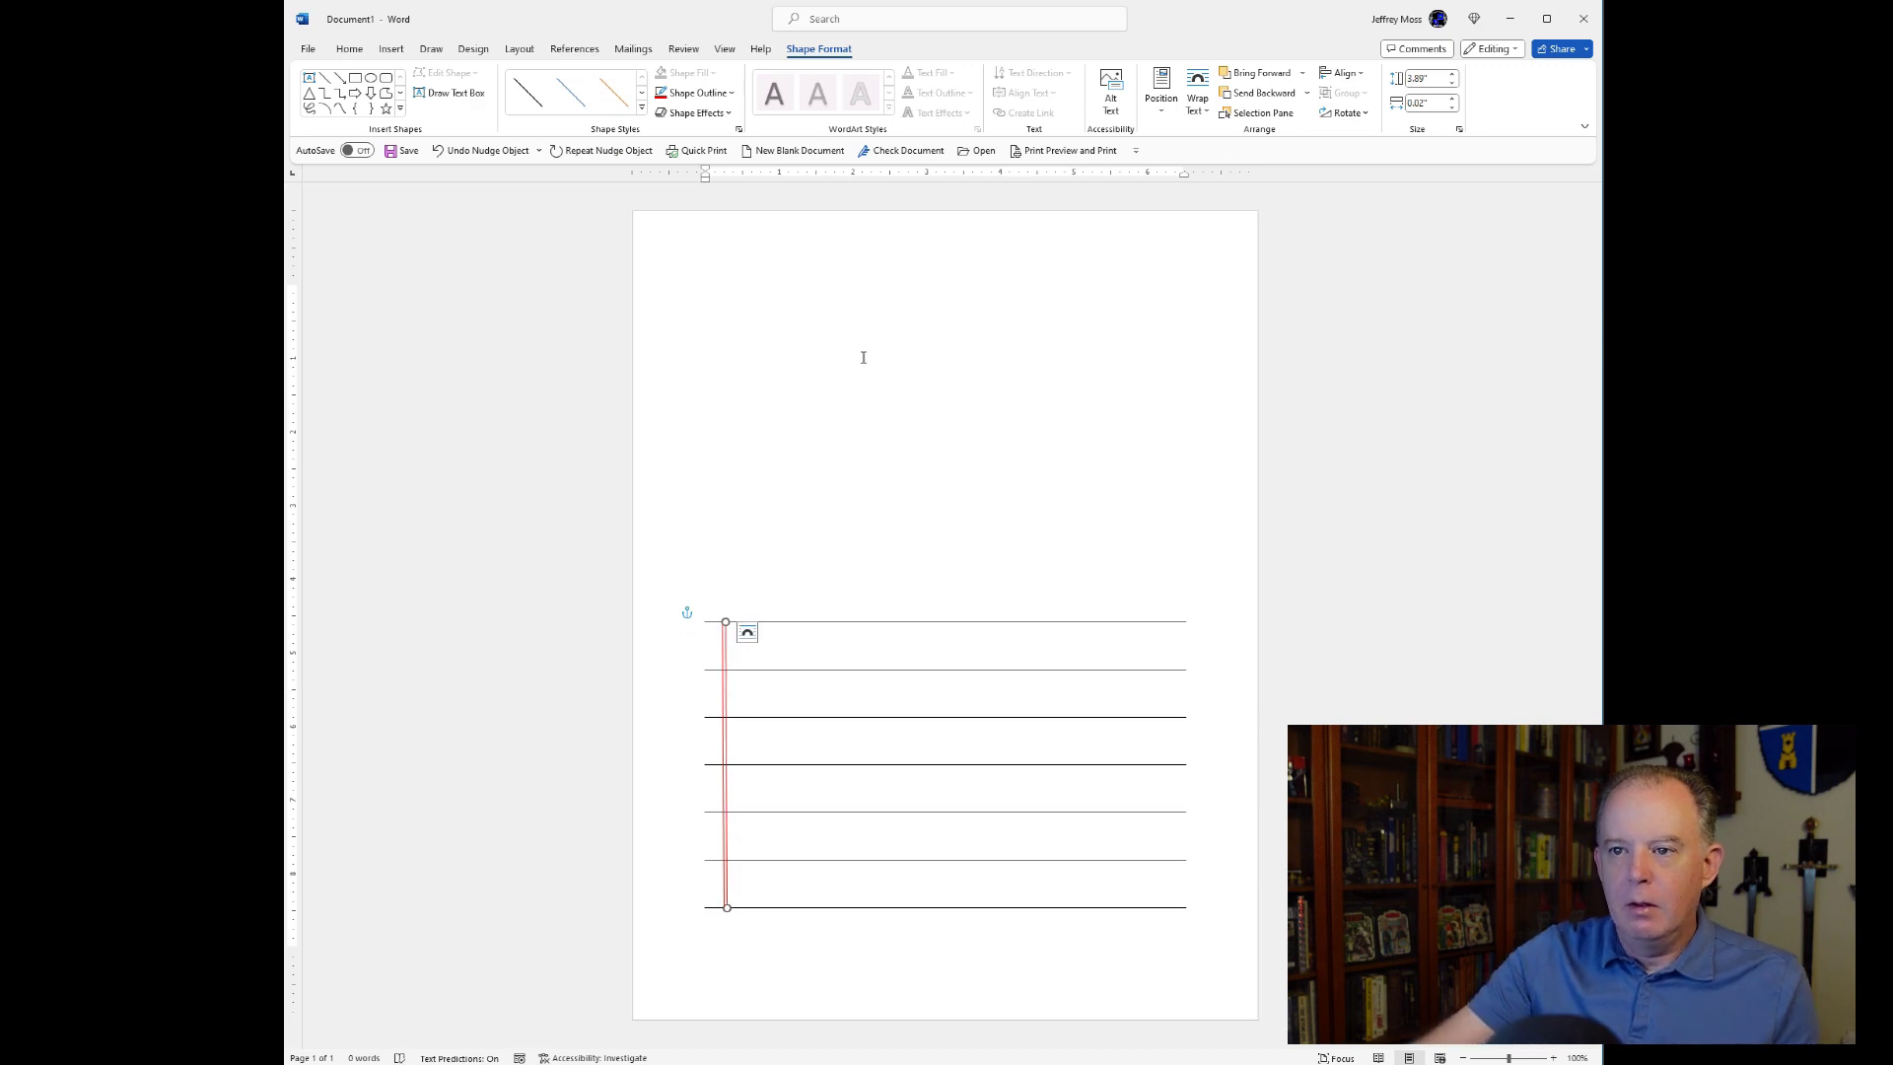
pyautogui.click(867, 463)
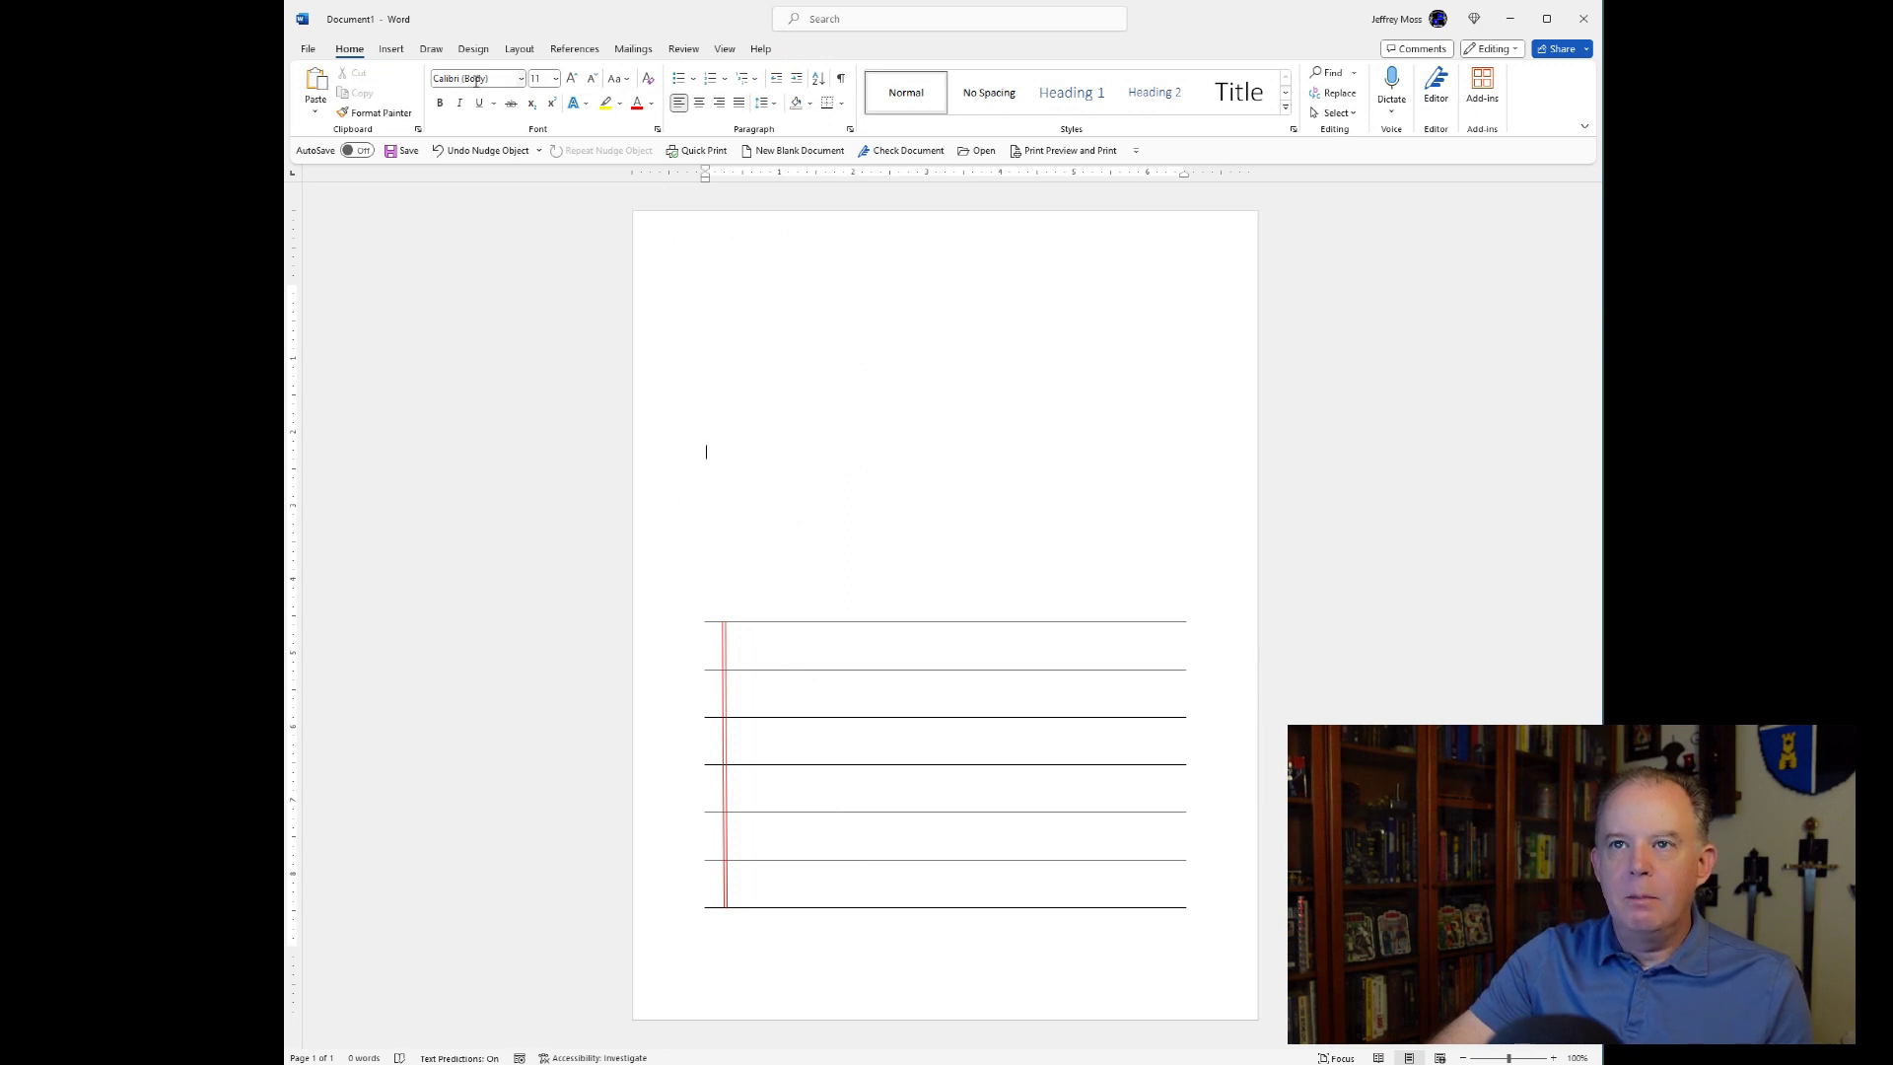
# - Draw a large rectangle above the ruled lines and give it the first white, thin-outline shape style
pyautogui.click(391, 48)
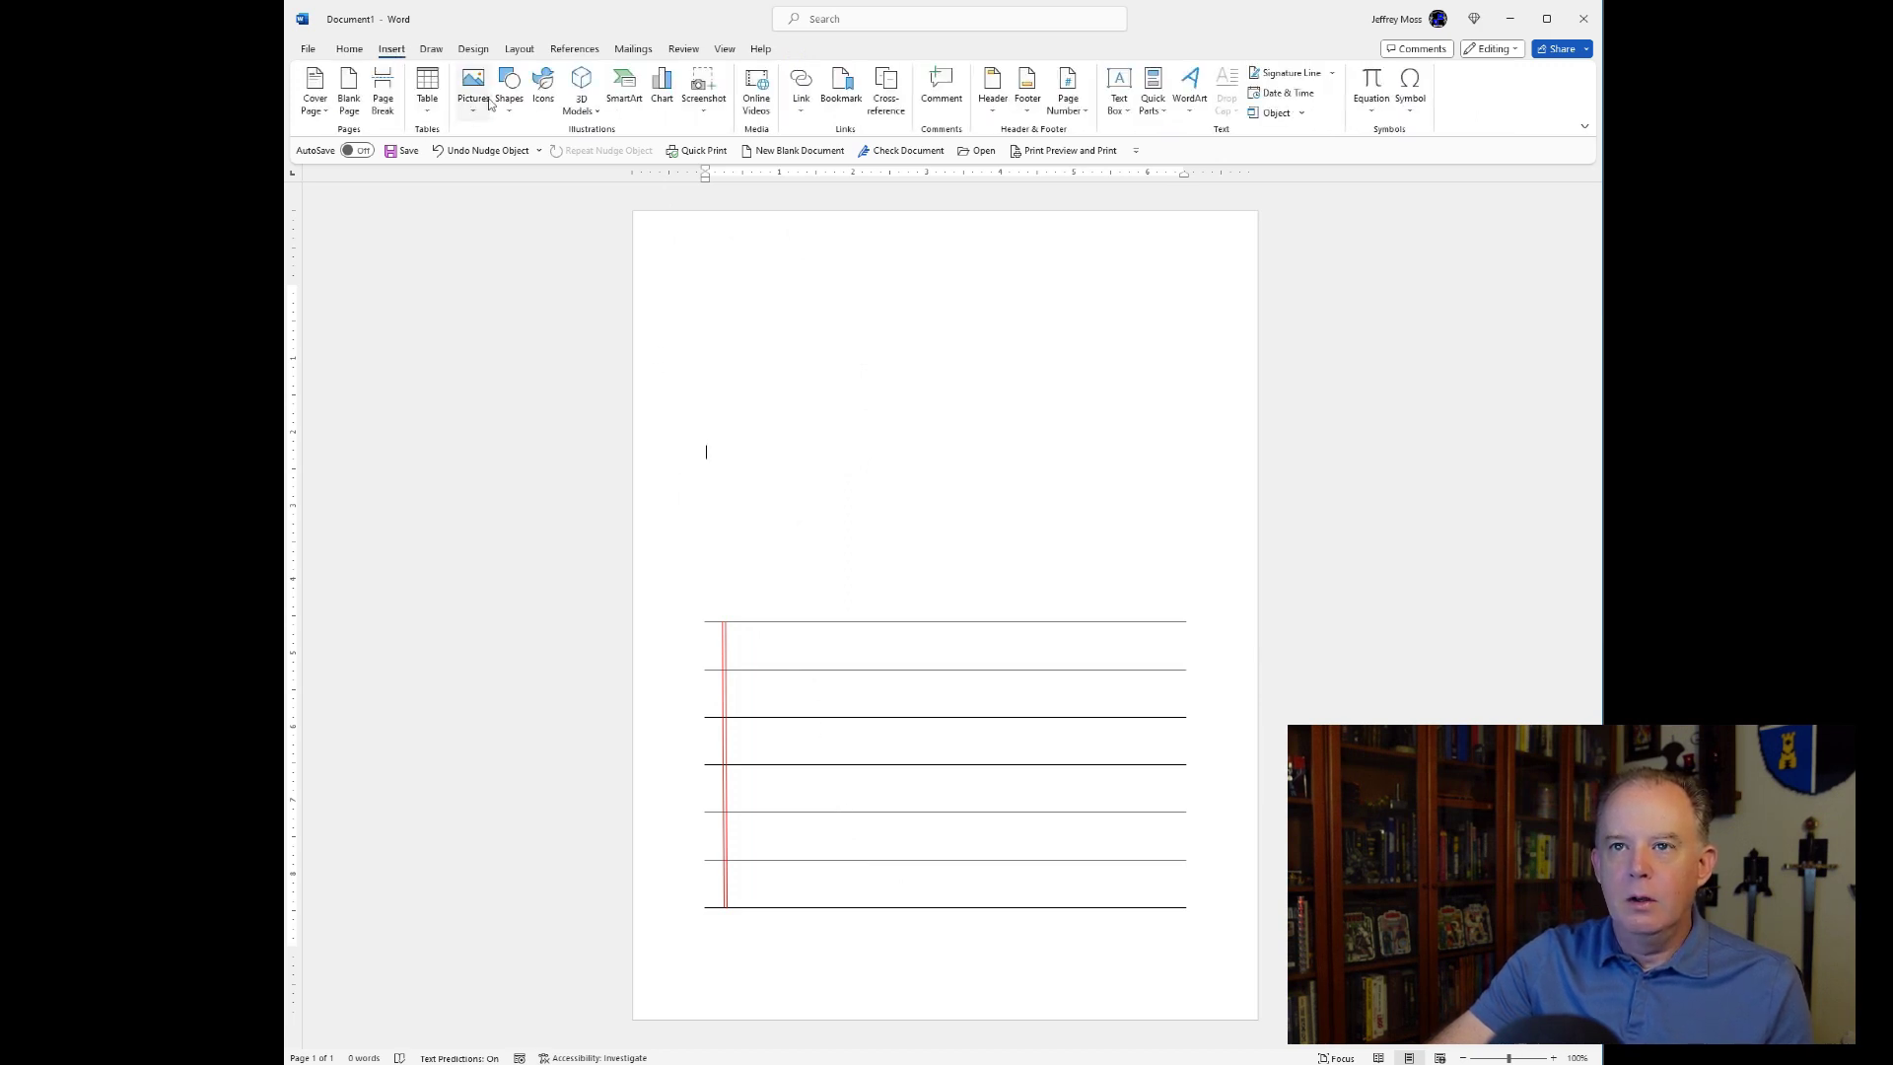
pyautogui.click(515, 119)
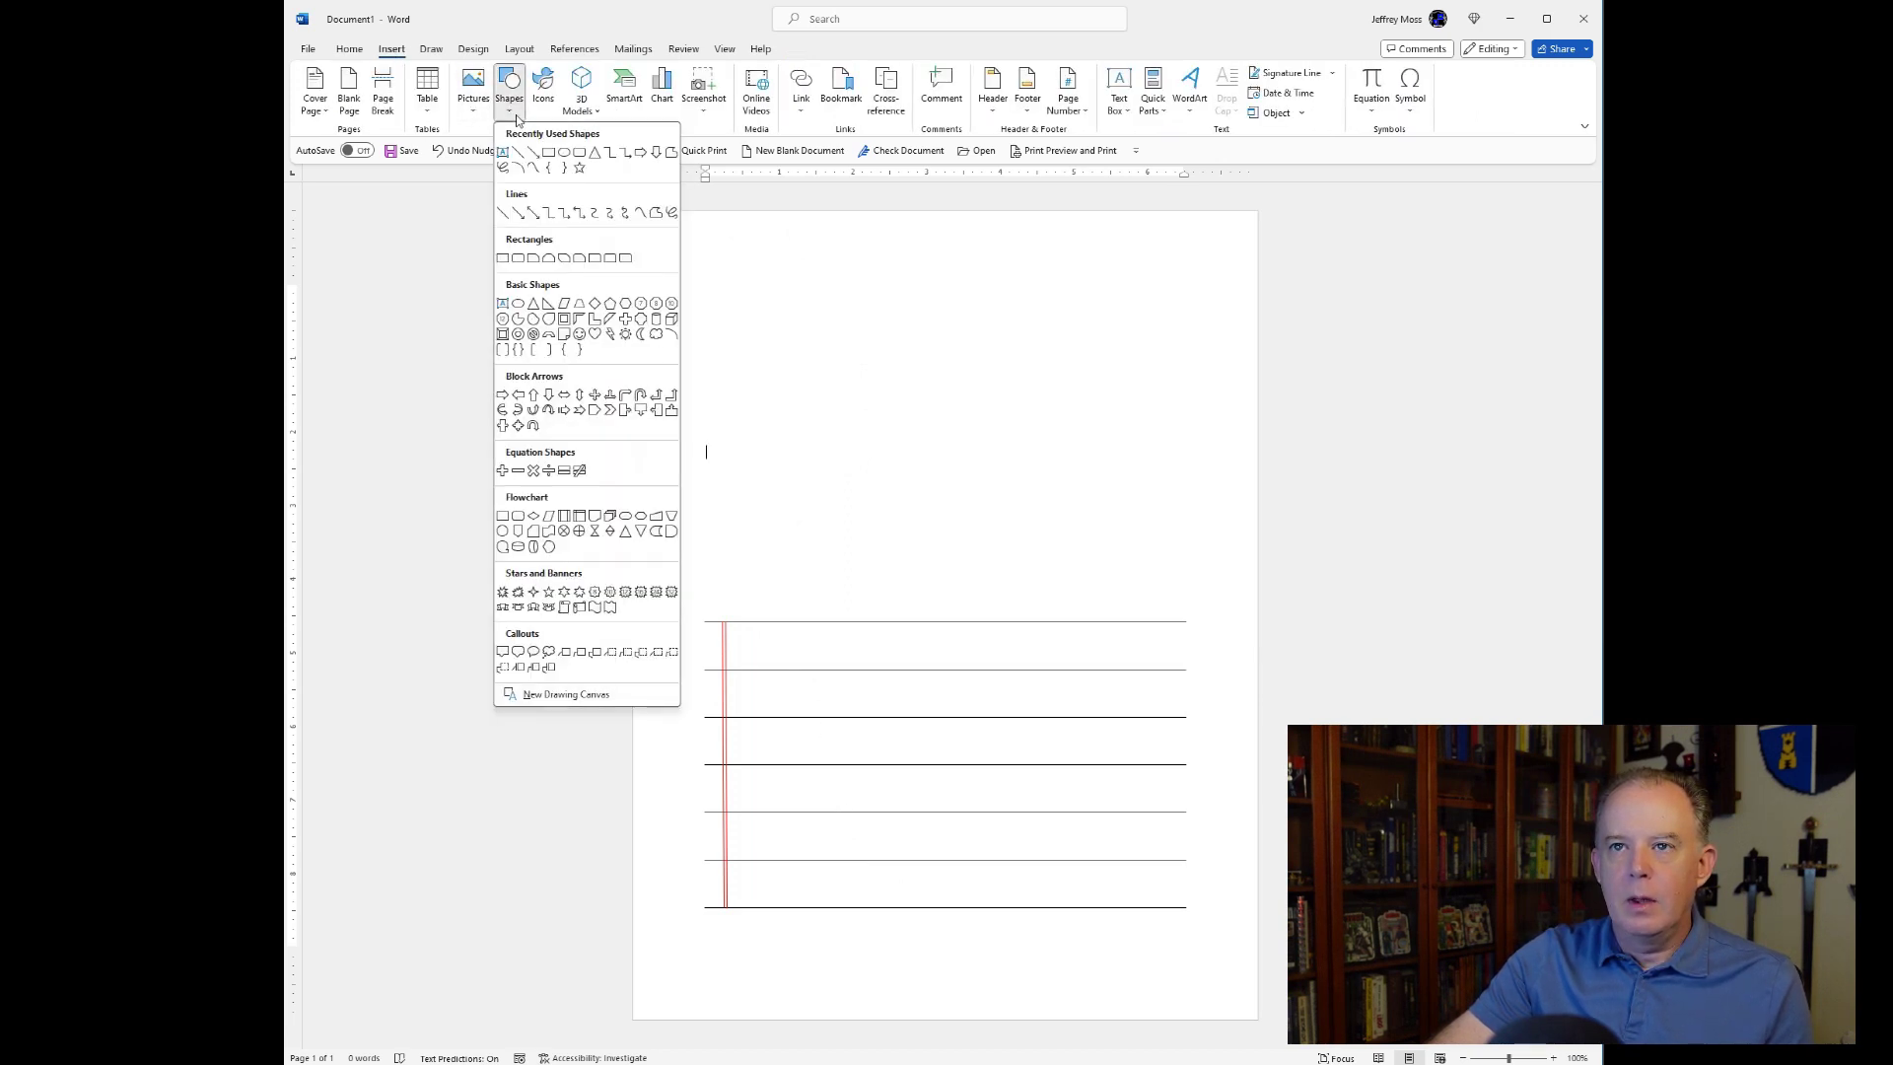
pyautogui.click(553, 155)
pyautogui.moveTo(711, 285); pyautogui.dragTo(1194, 581)
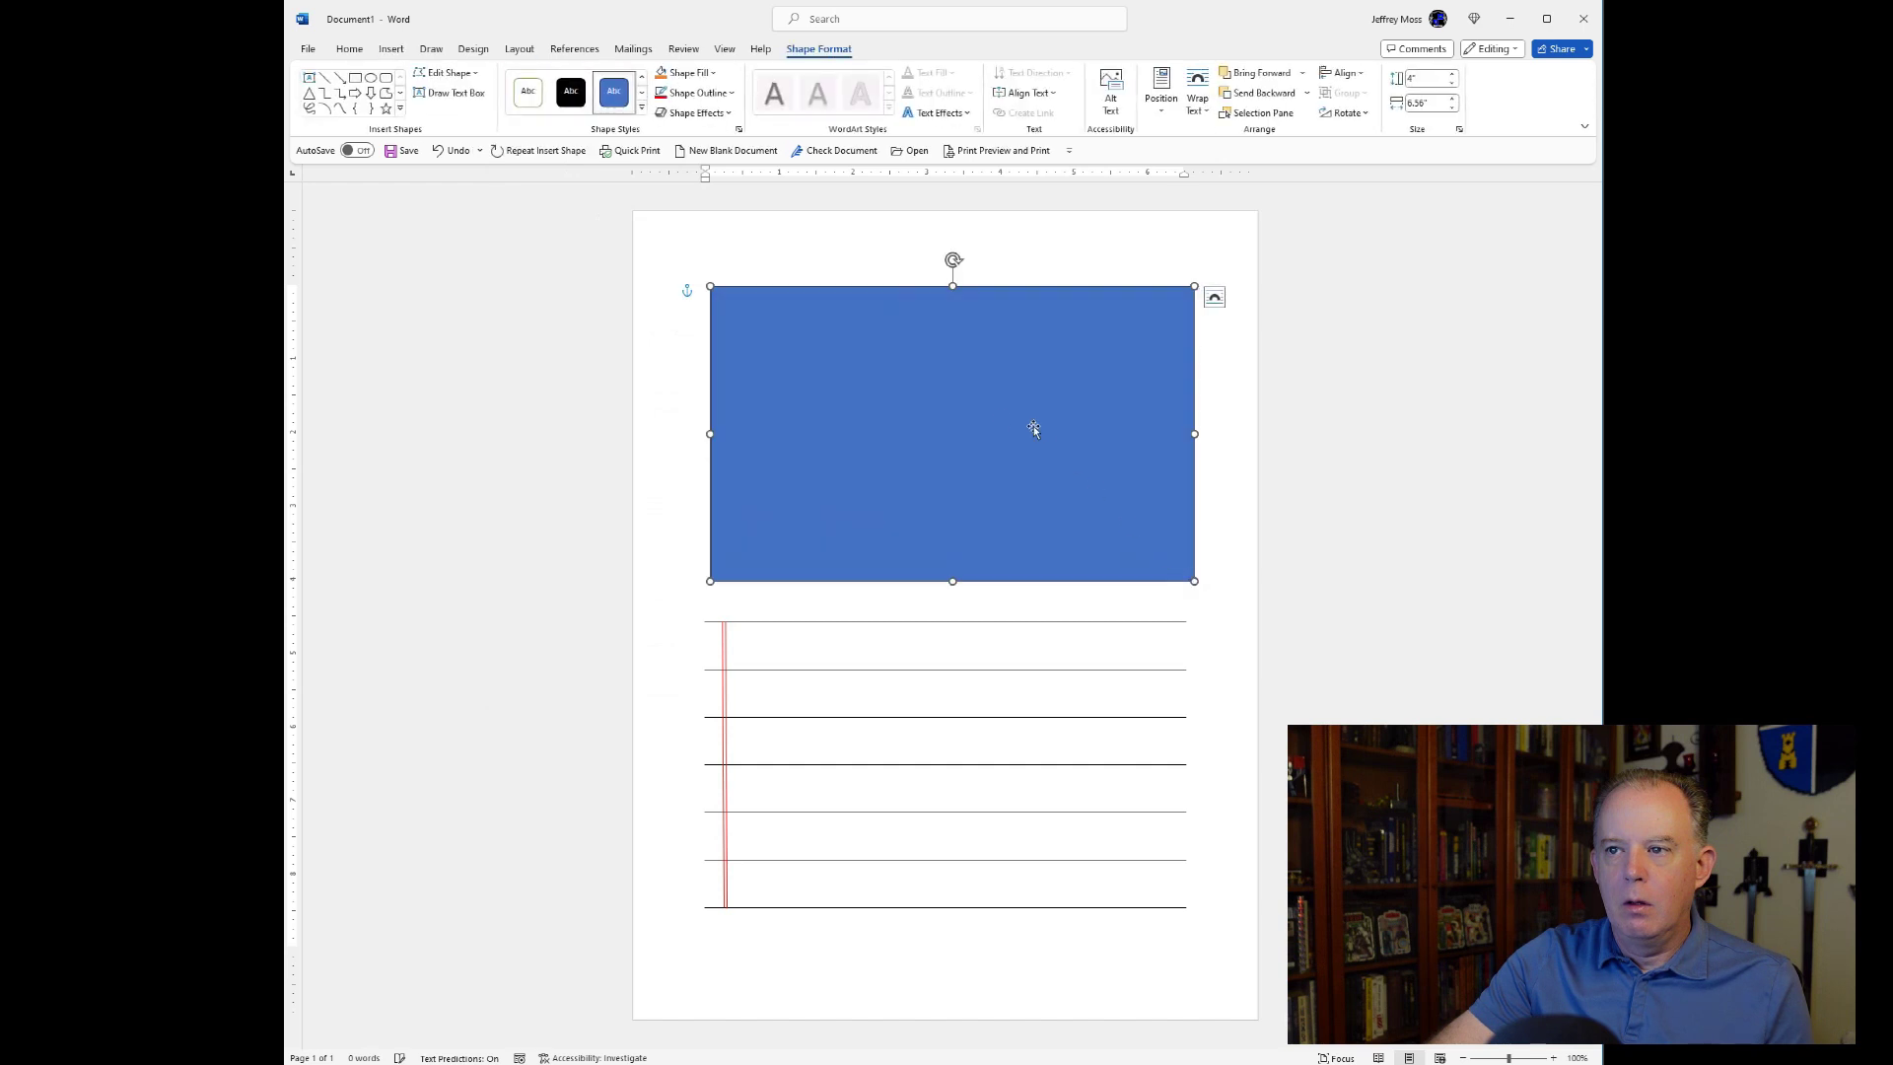
pyautogui.click(528, 93)
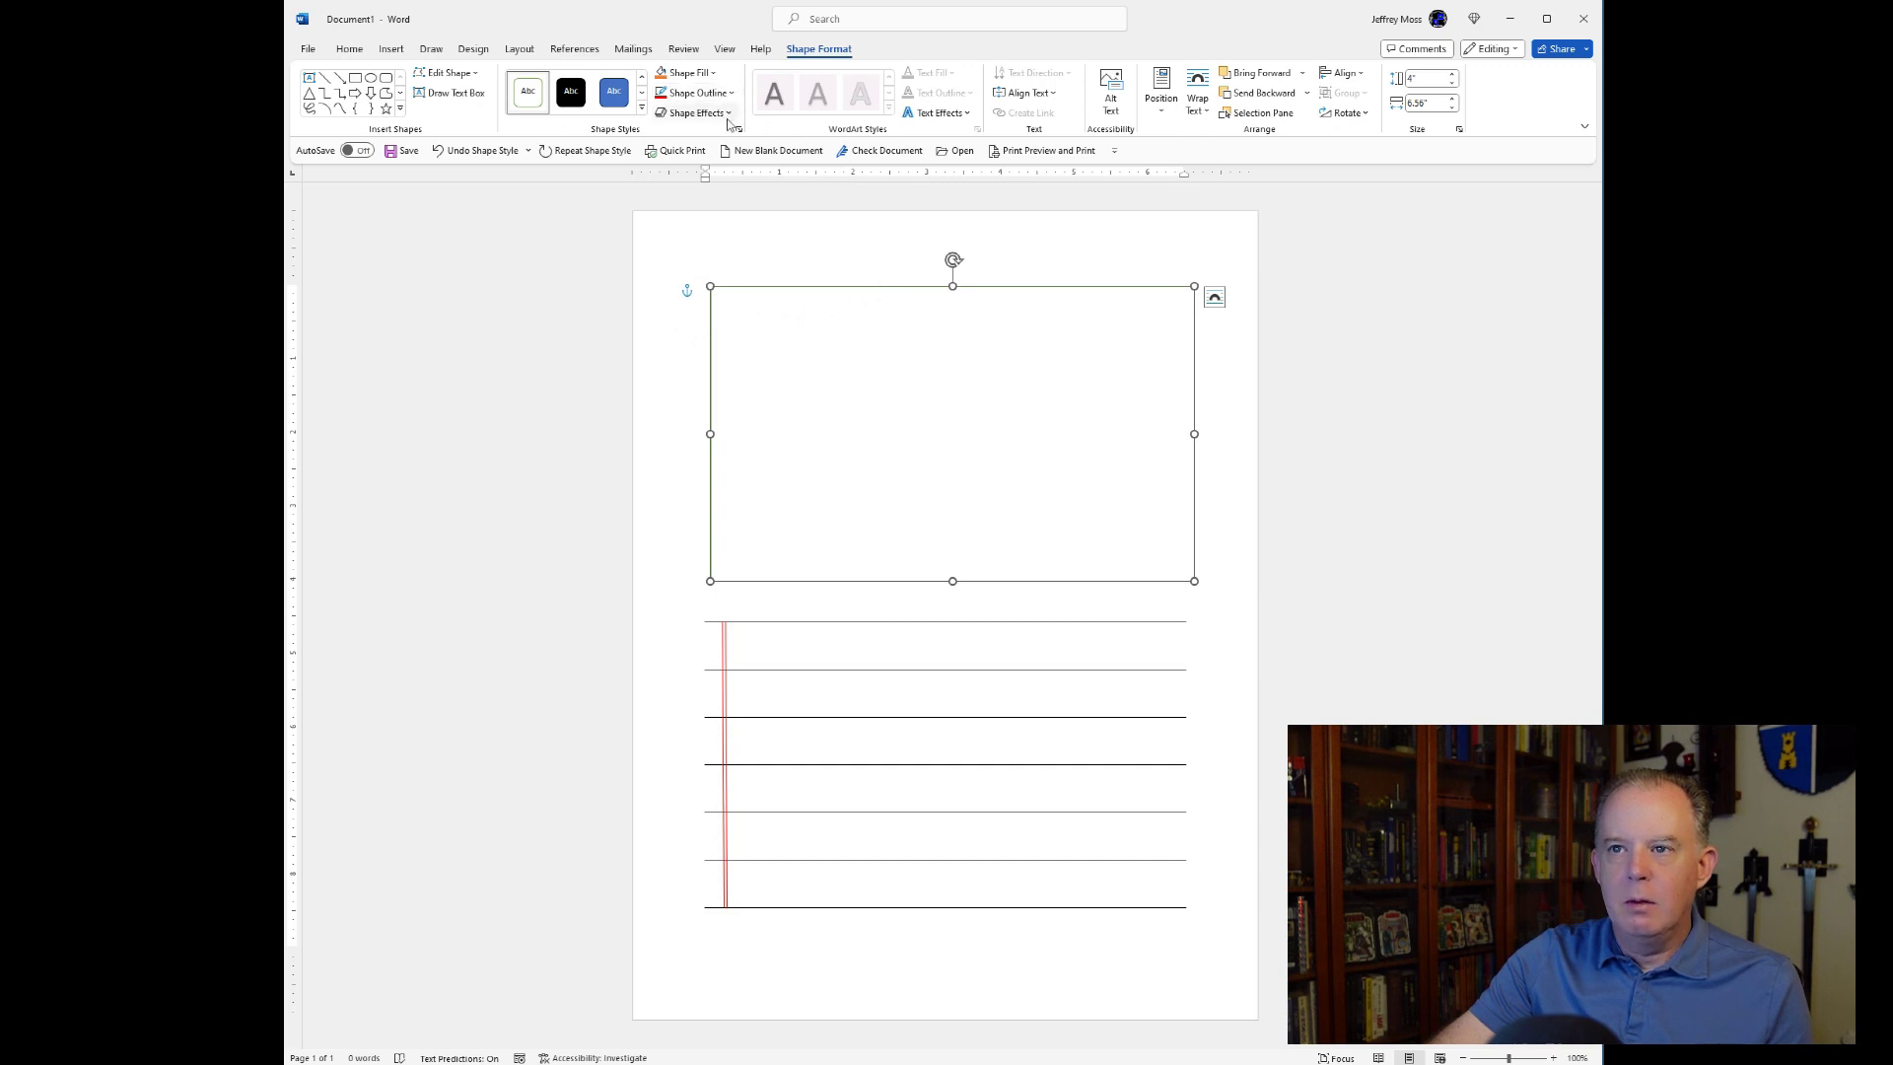
pyautogui.click(867, 648)
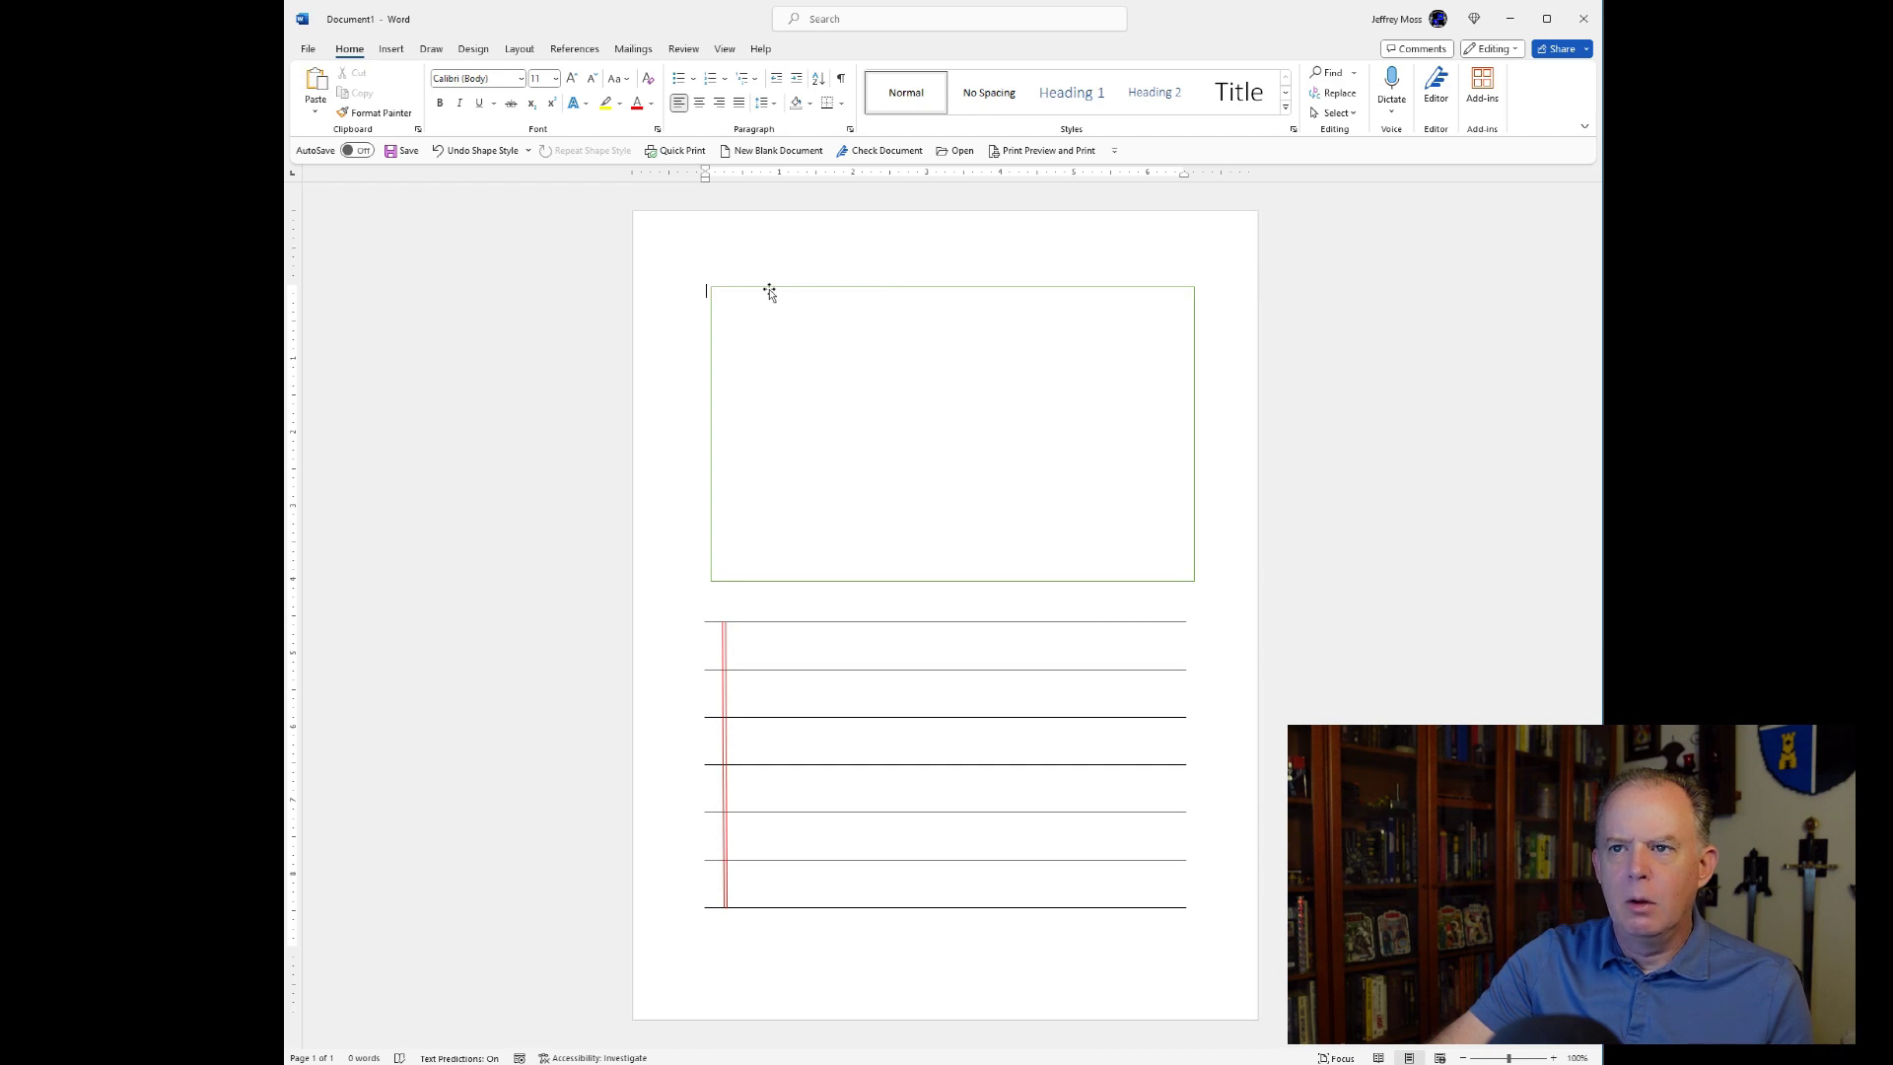
# - Change the rectangle's Shape Outline colour to blue
pyautogui.click(718, 332)
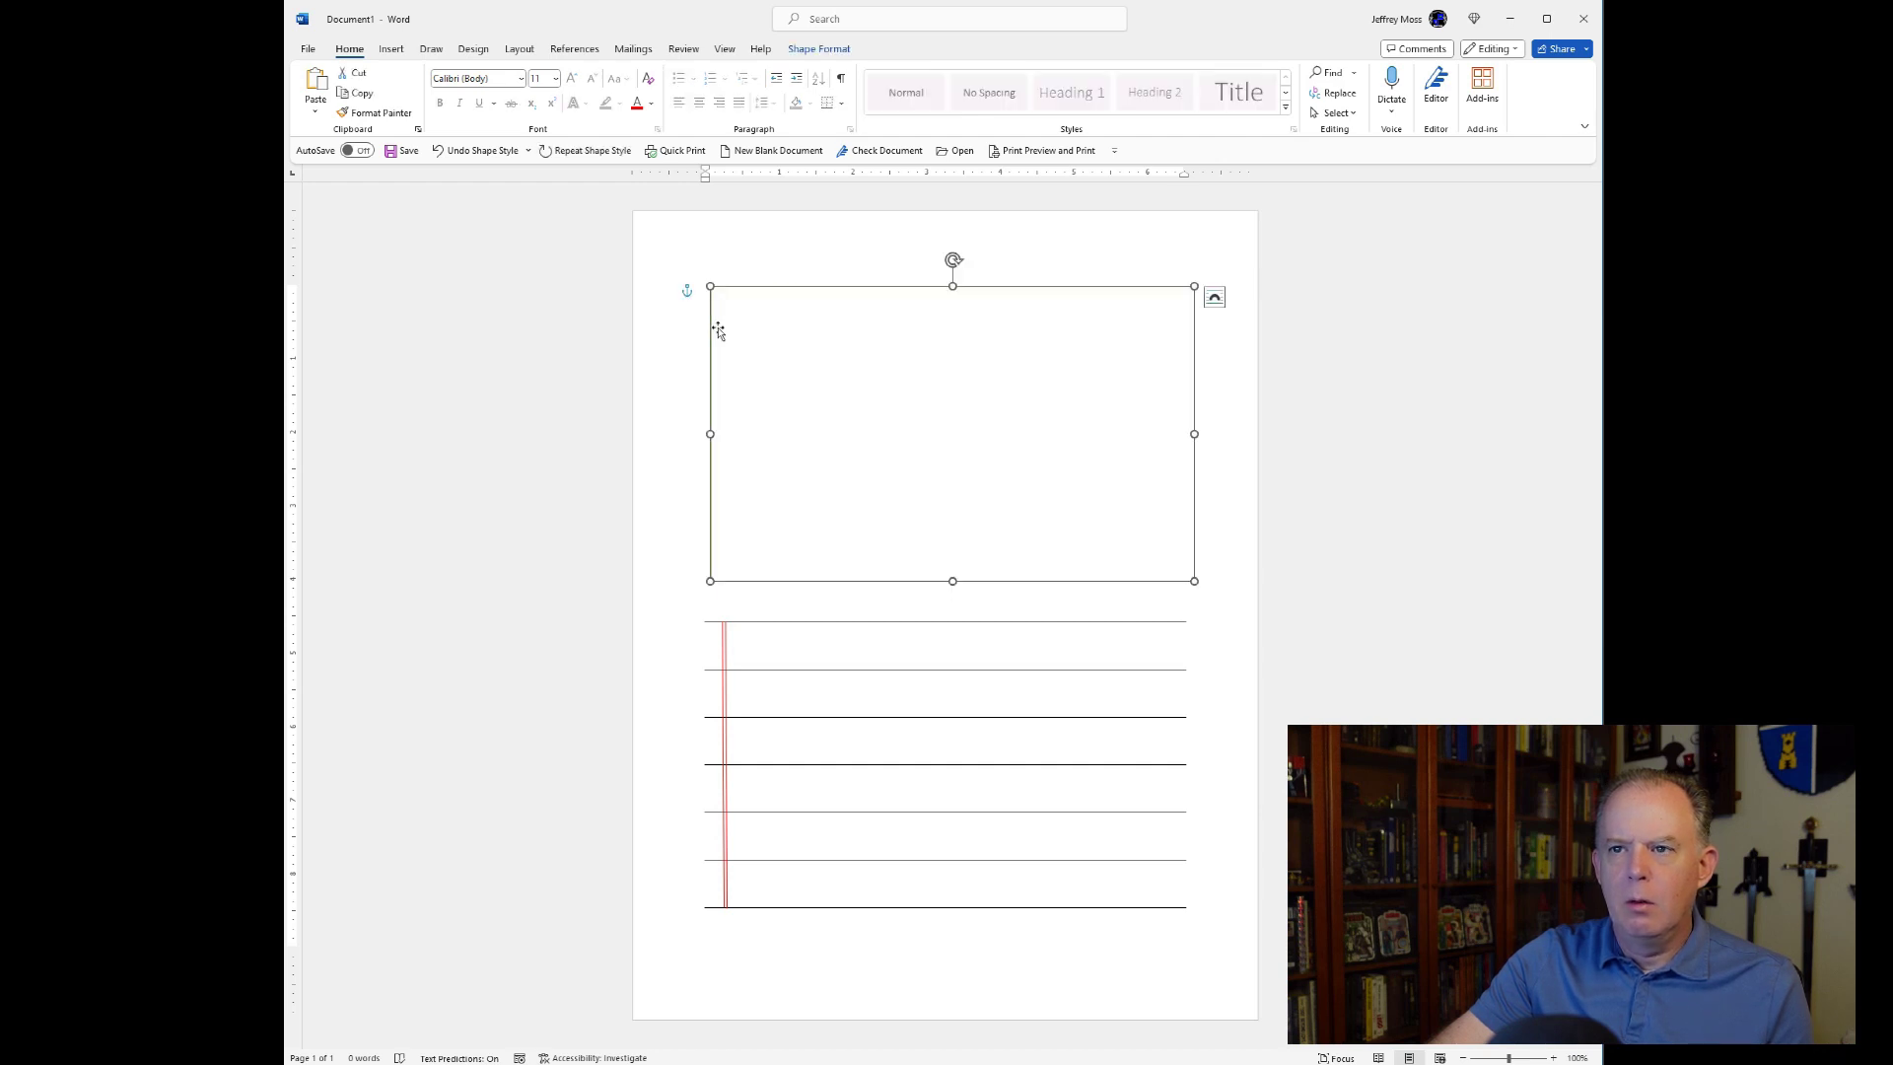
pyautogui.click(805, 50)
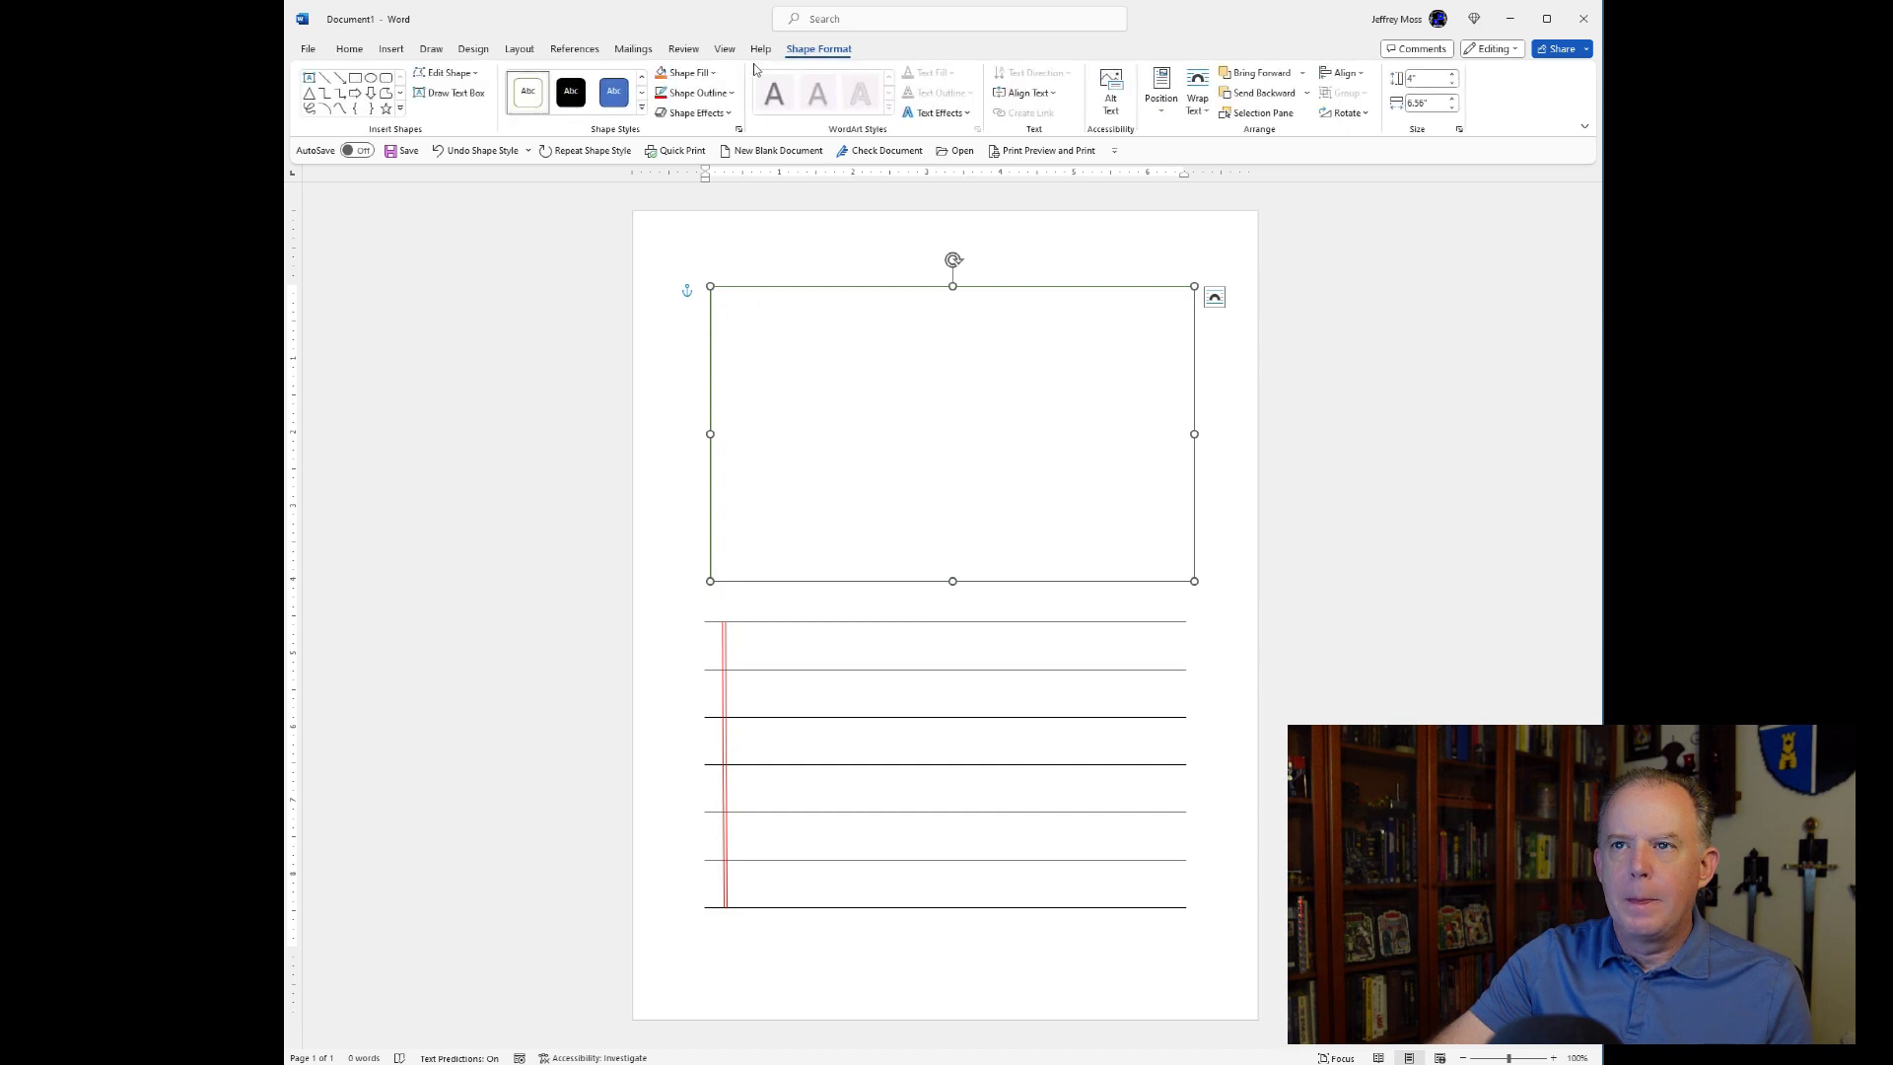
pyautogui.click(702, 93)
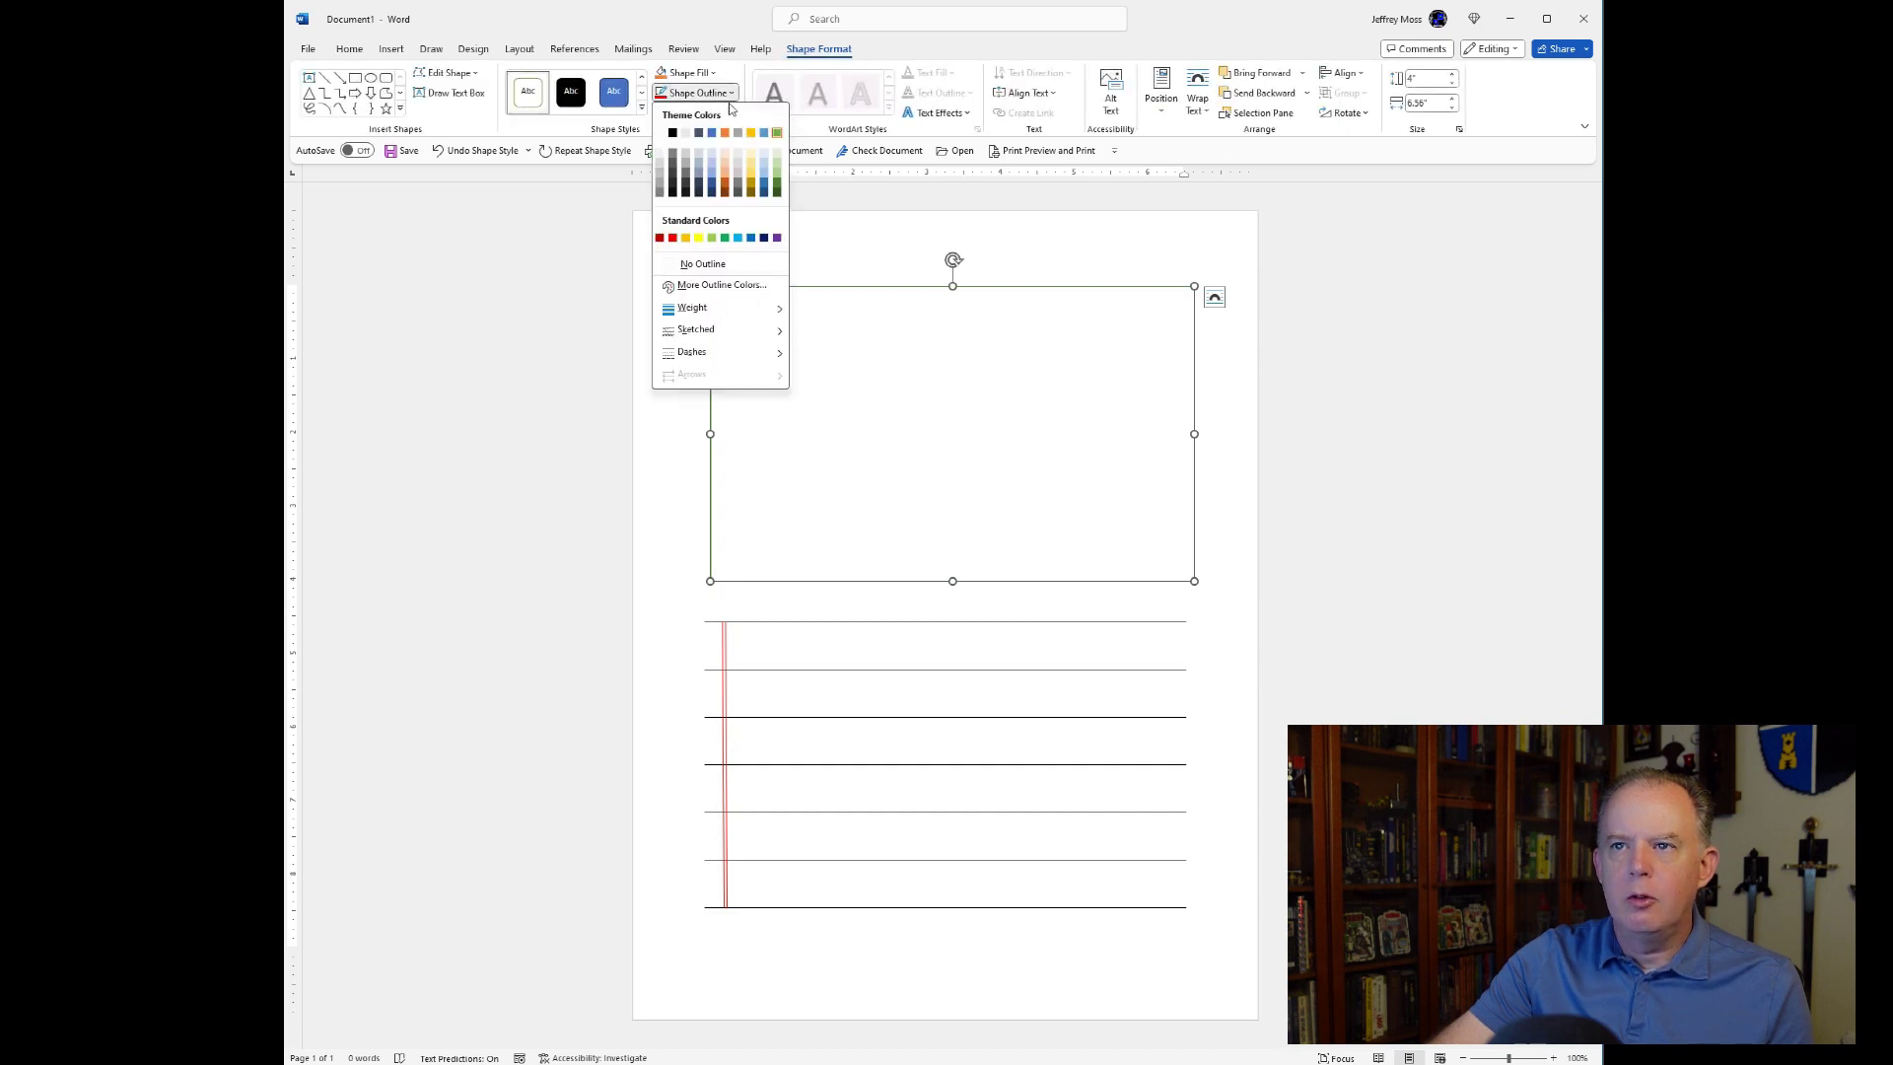
pyautogui.click(751, 238)
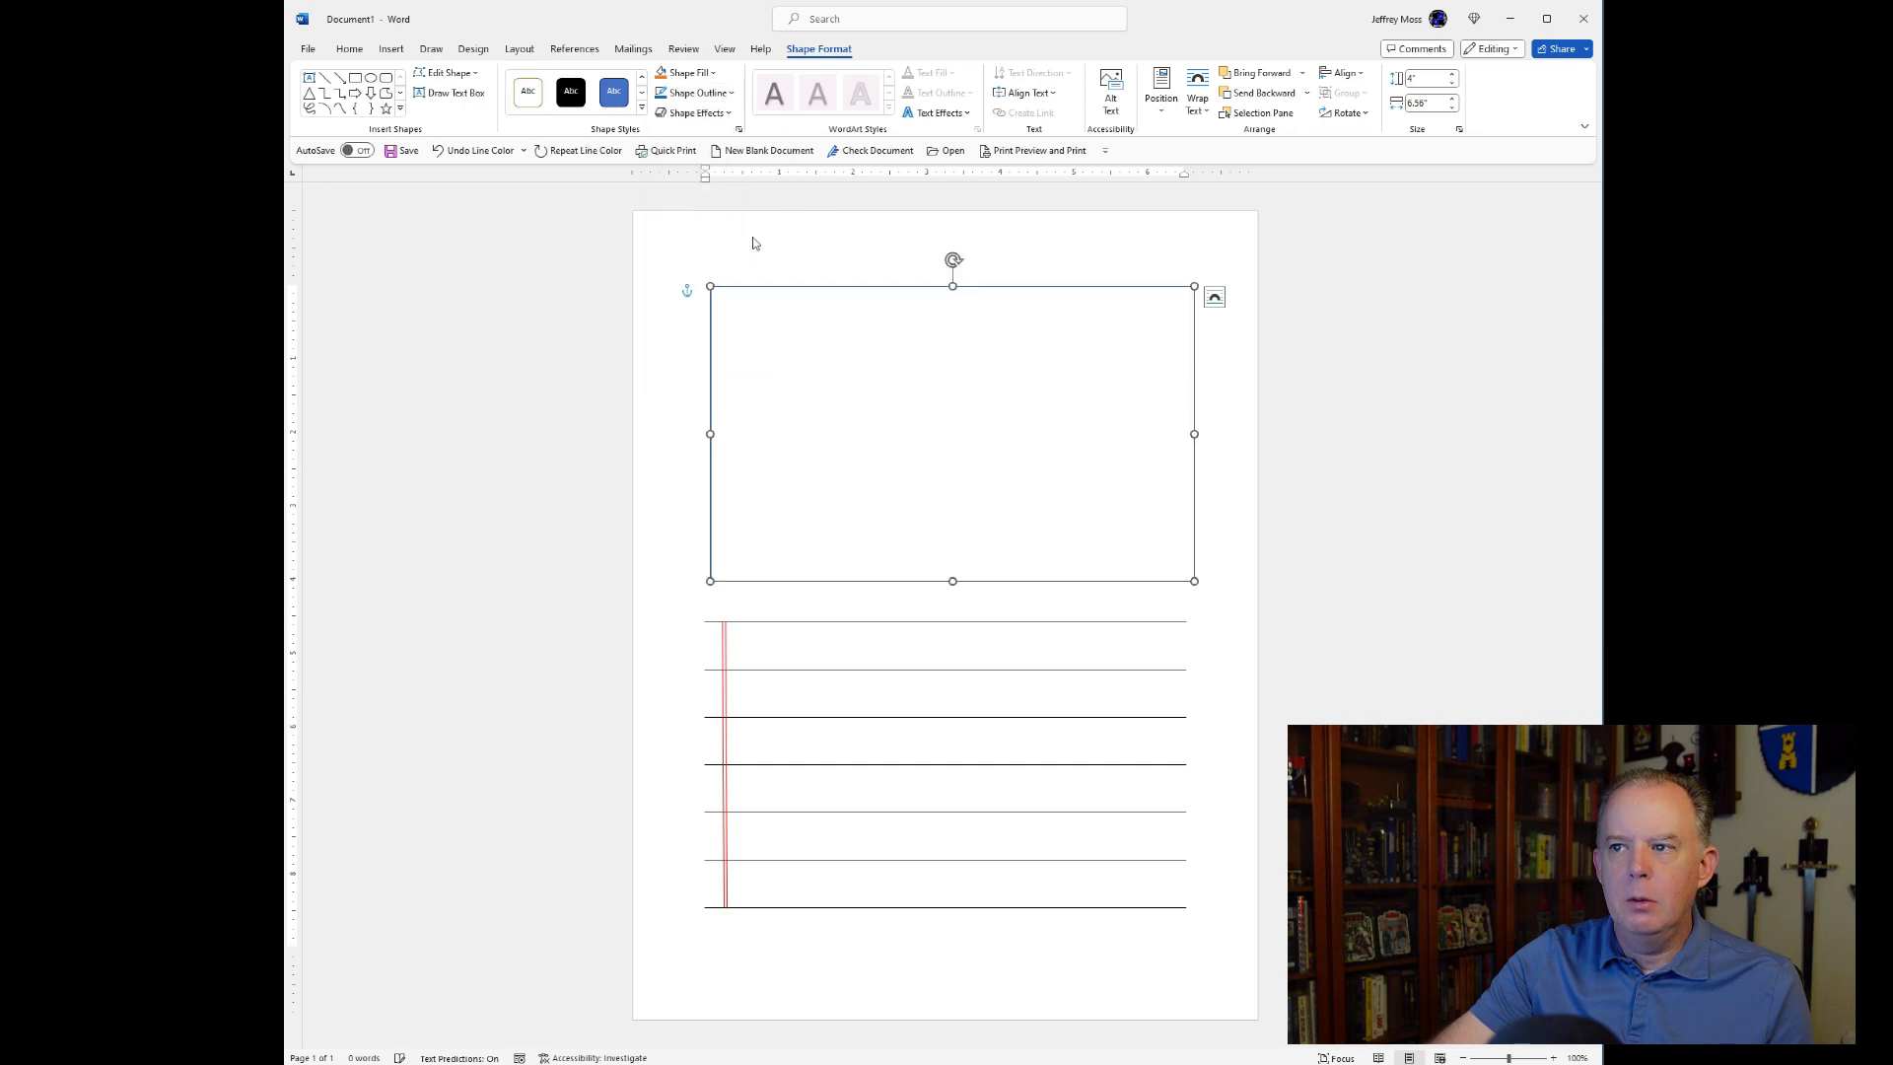
pyautogui.click(821, 612)
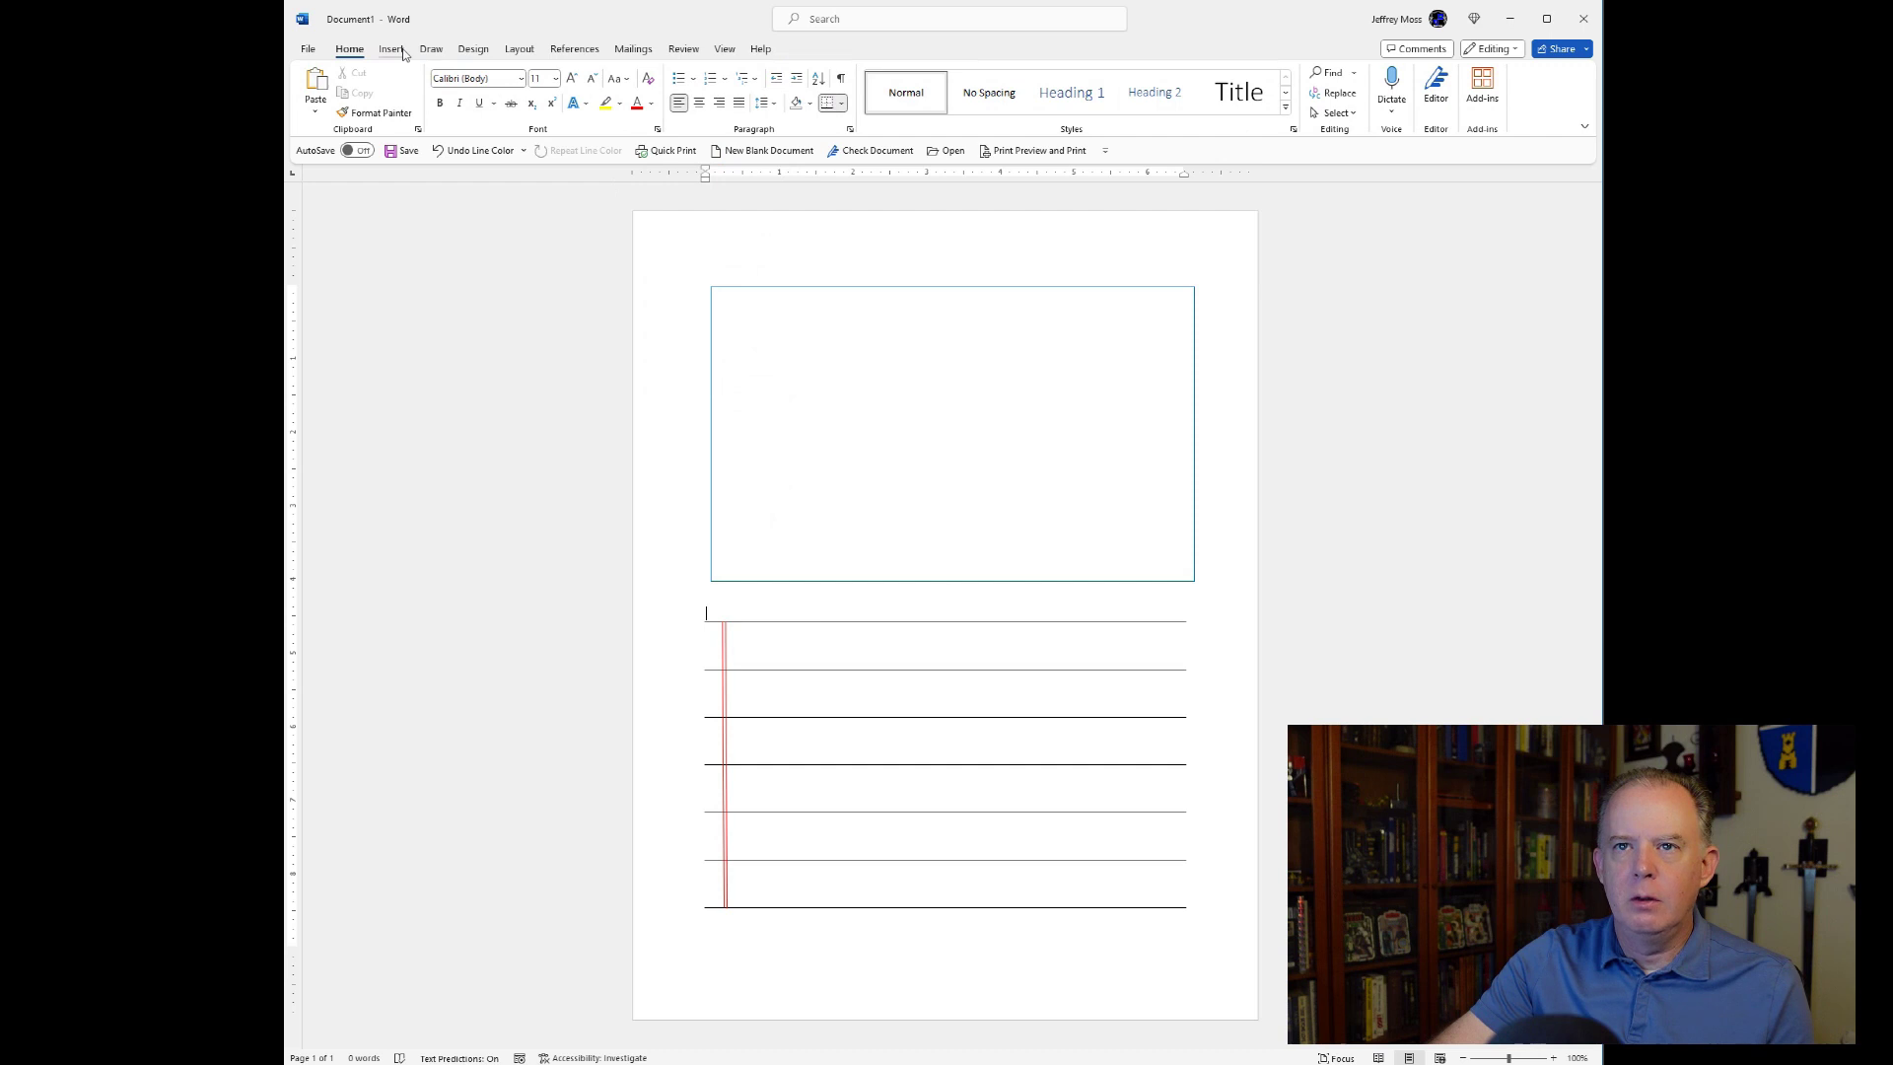
# - Set all page margins to 0" using the Last Custom Setting preset
pyautogui.click(520, 50)
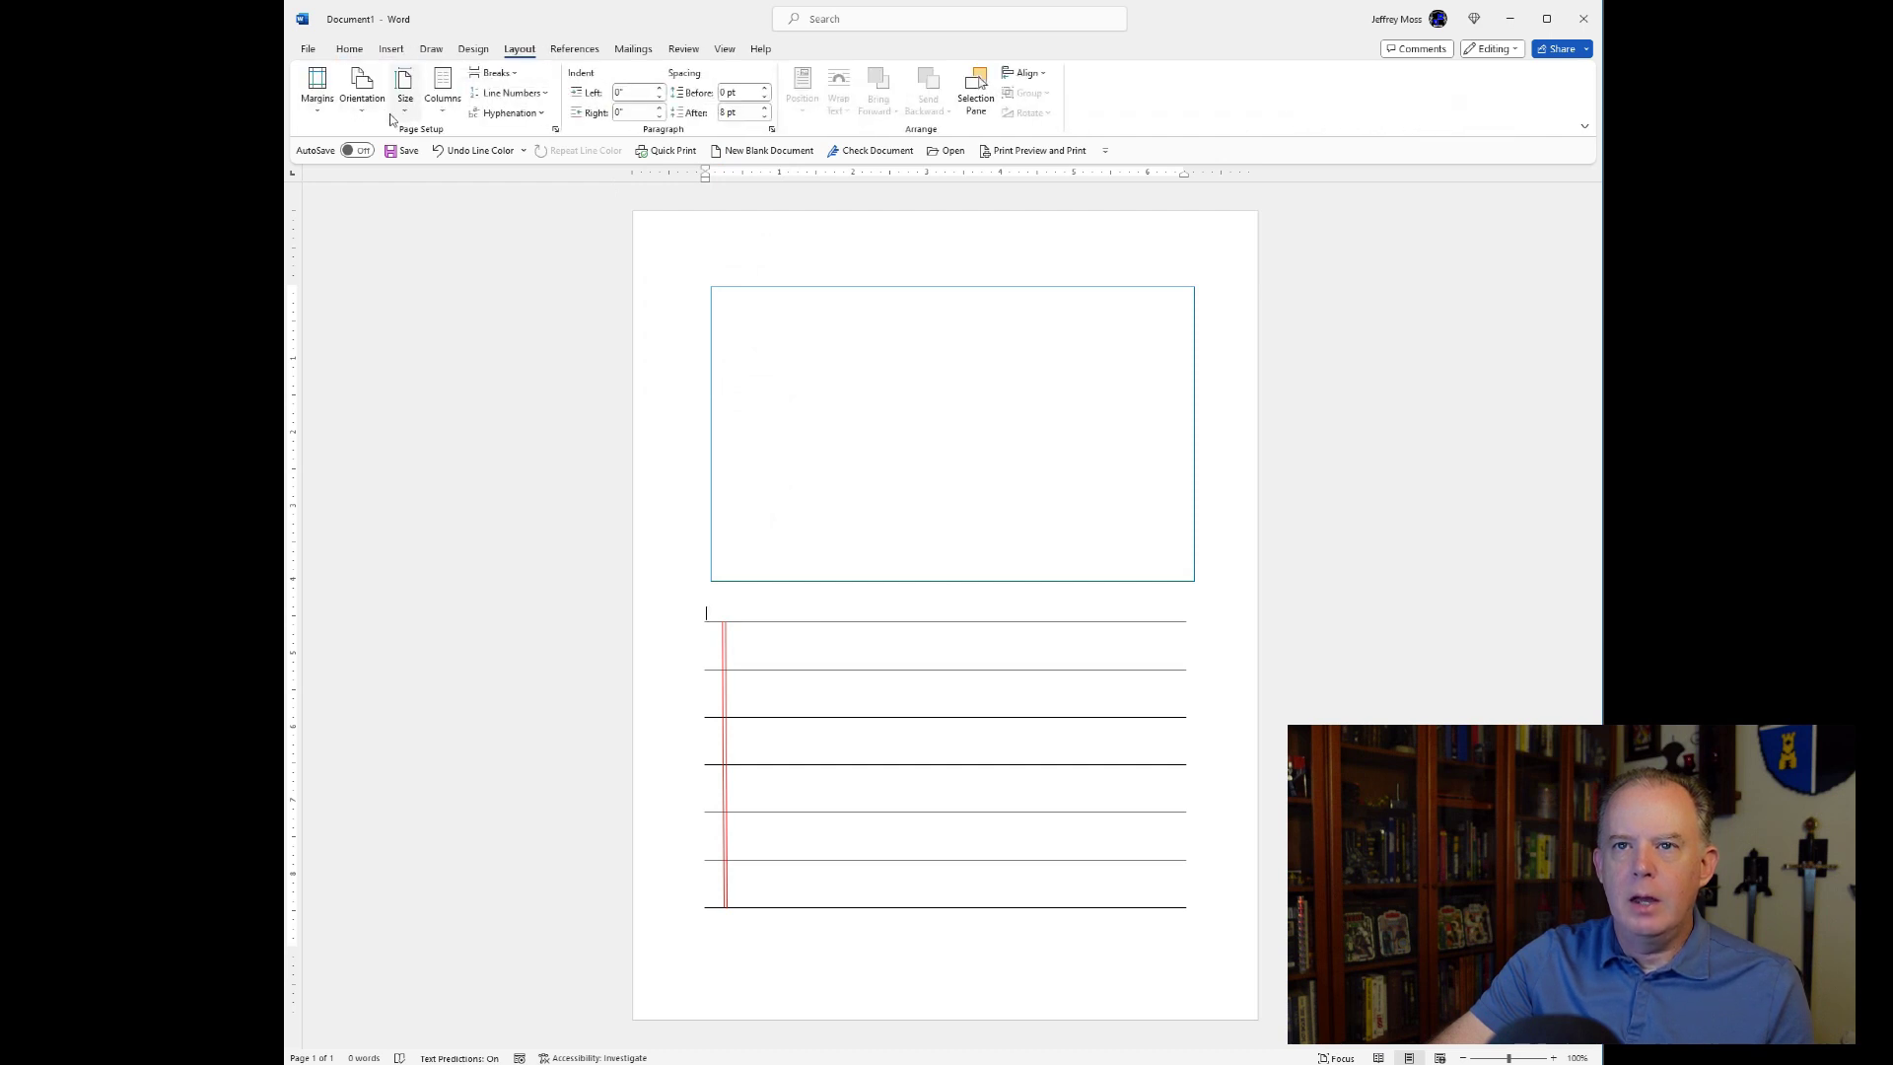
pyautogui.click(331, 114)
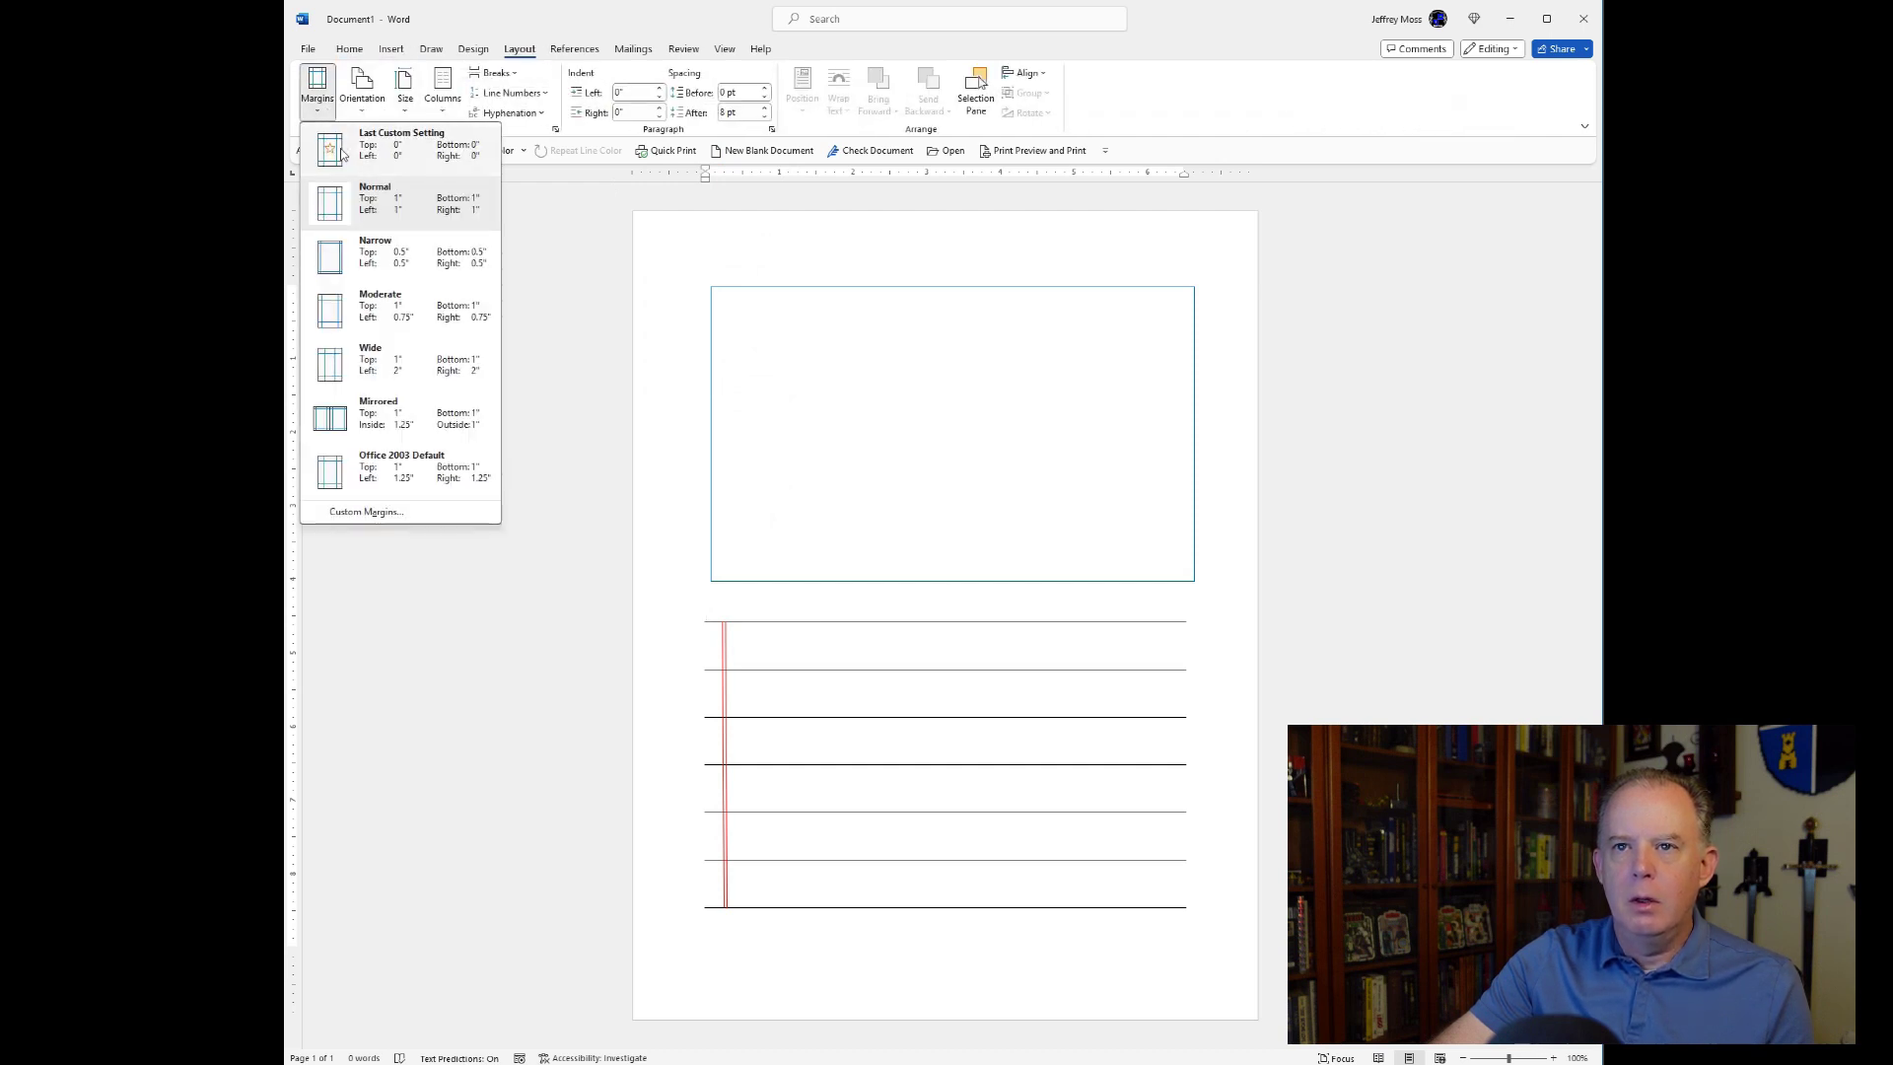
pyautogui.click(342, 154)
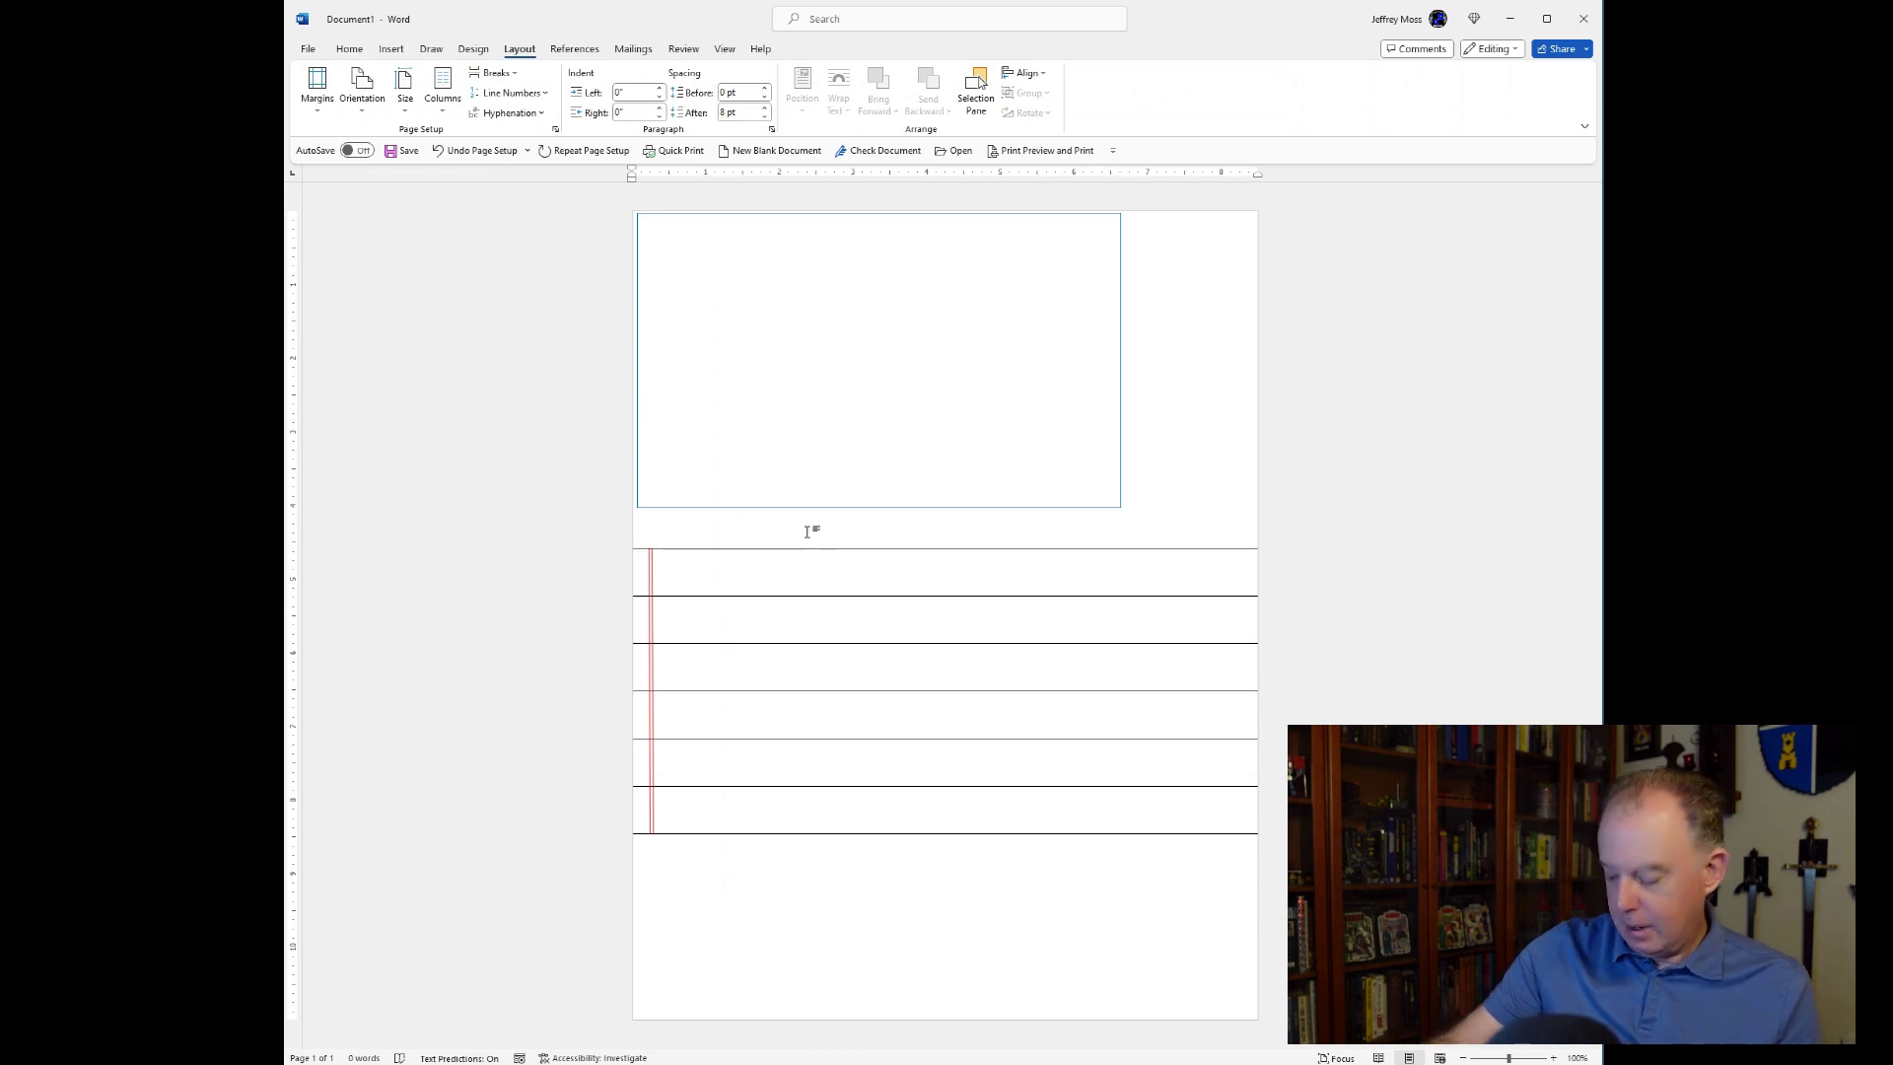
# - Add two blank lines above the ruled lines to push them further down the page
pyautogui.press('Return')
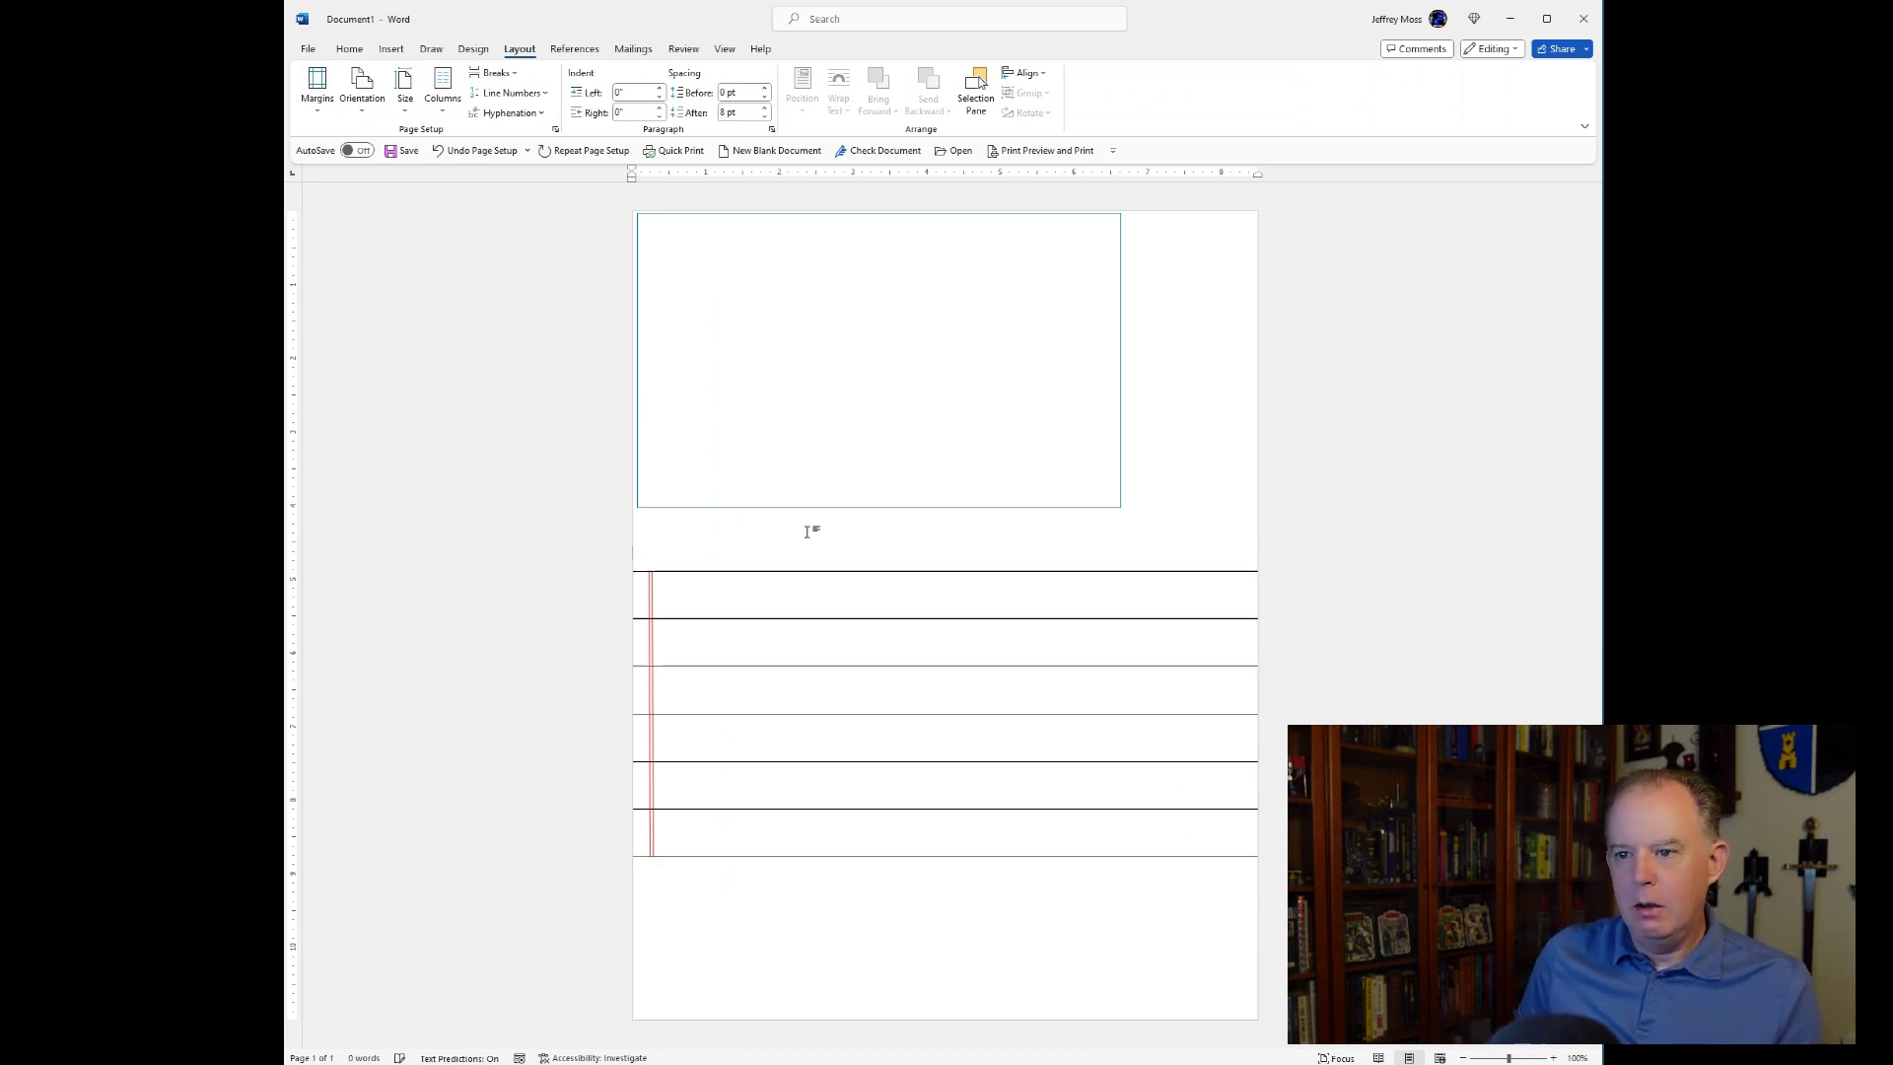
pyautogui.press('Return')
pyautogui.click(801, 910)
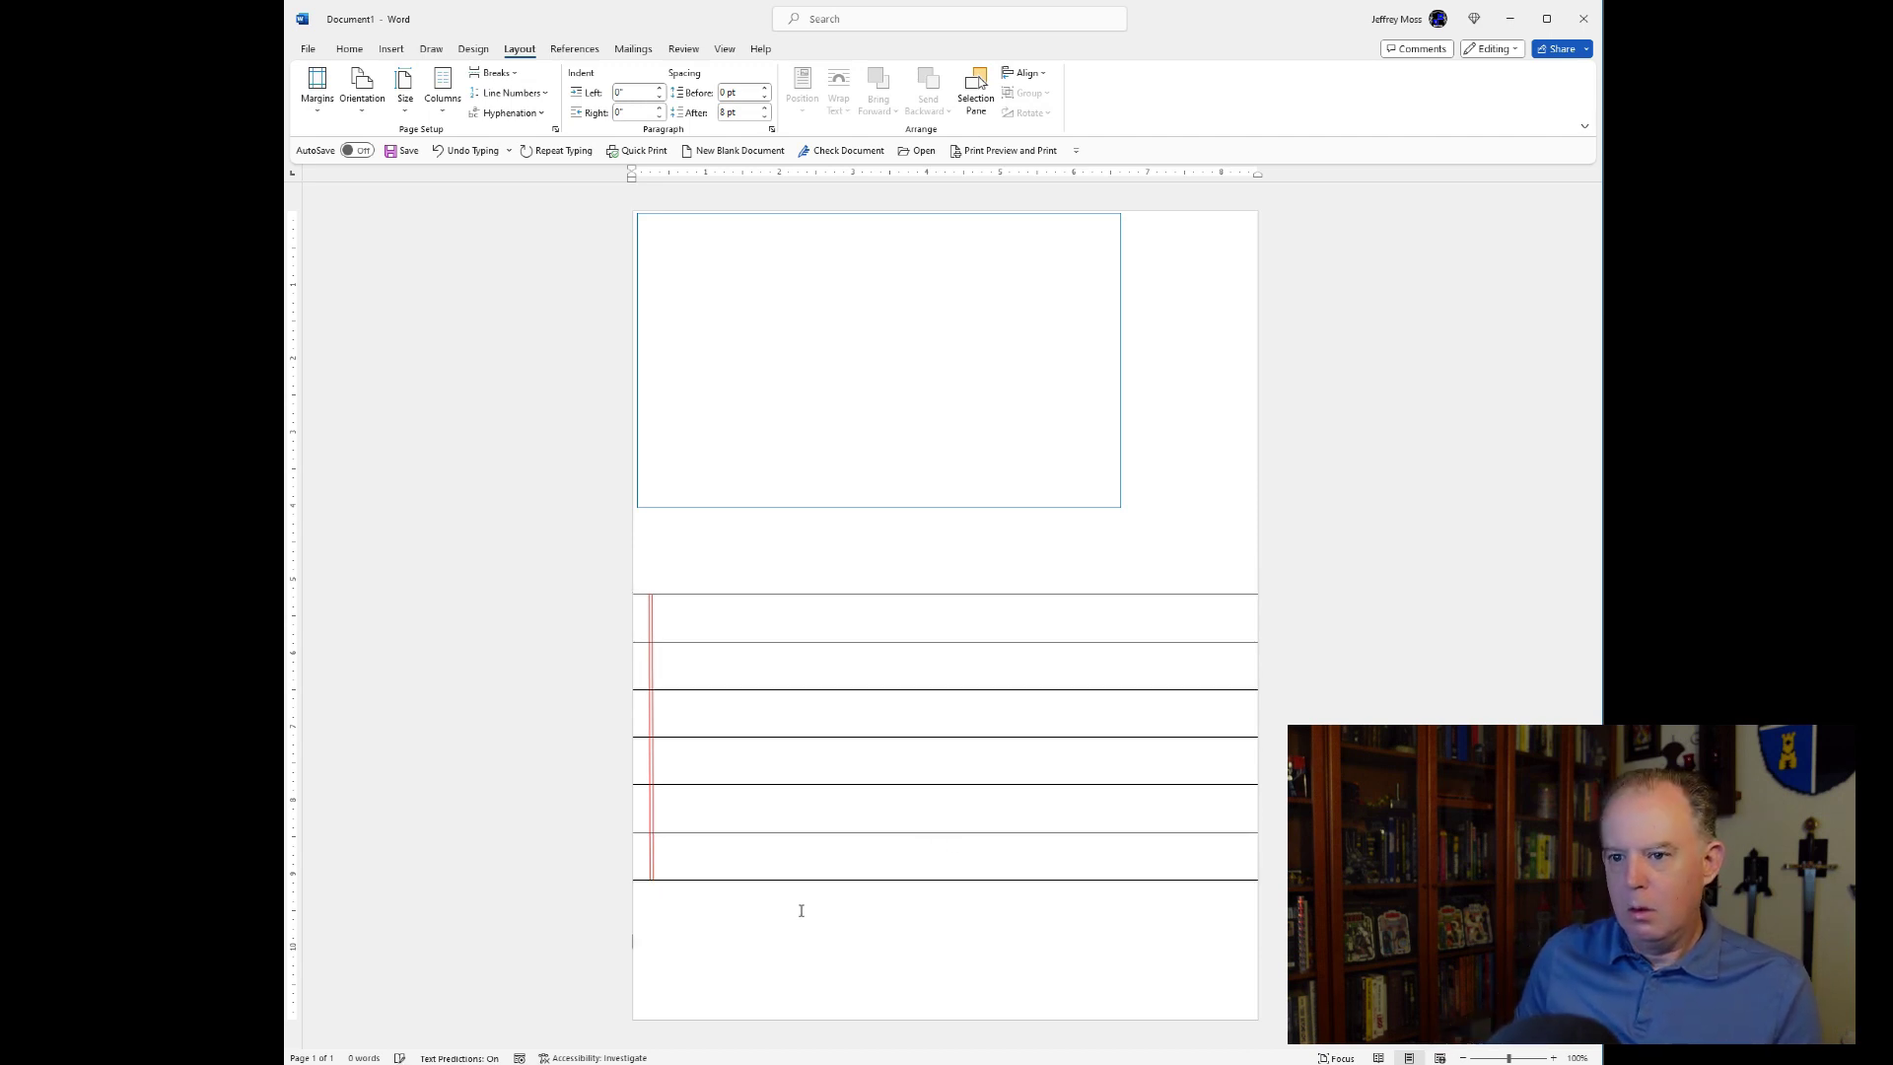
pyautogui.click(361, 49)
# - Add an eighth ruled line with a bottom border below the existing lines
pyautogui.click(827, 104)
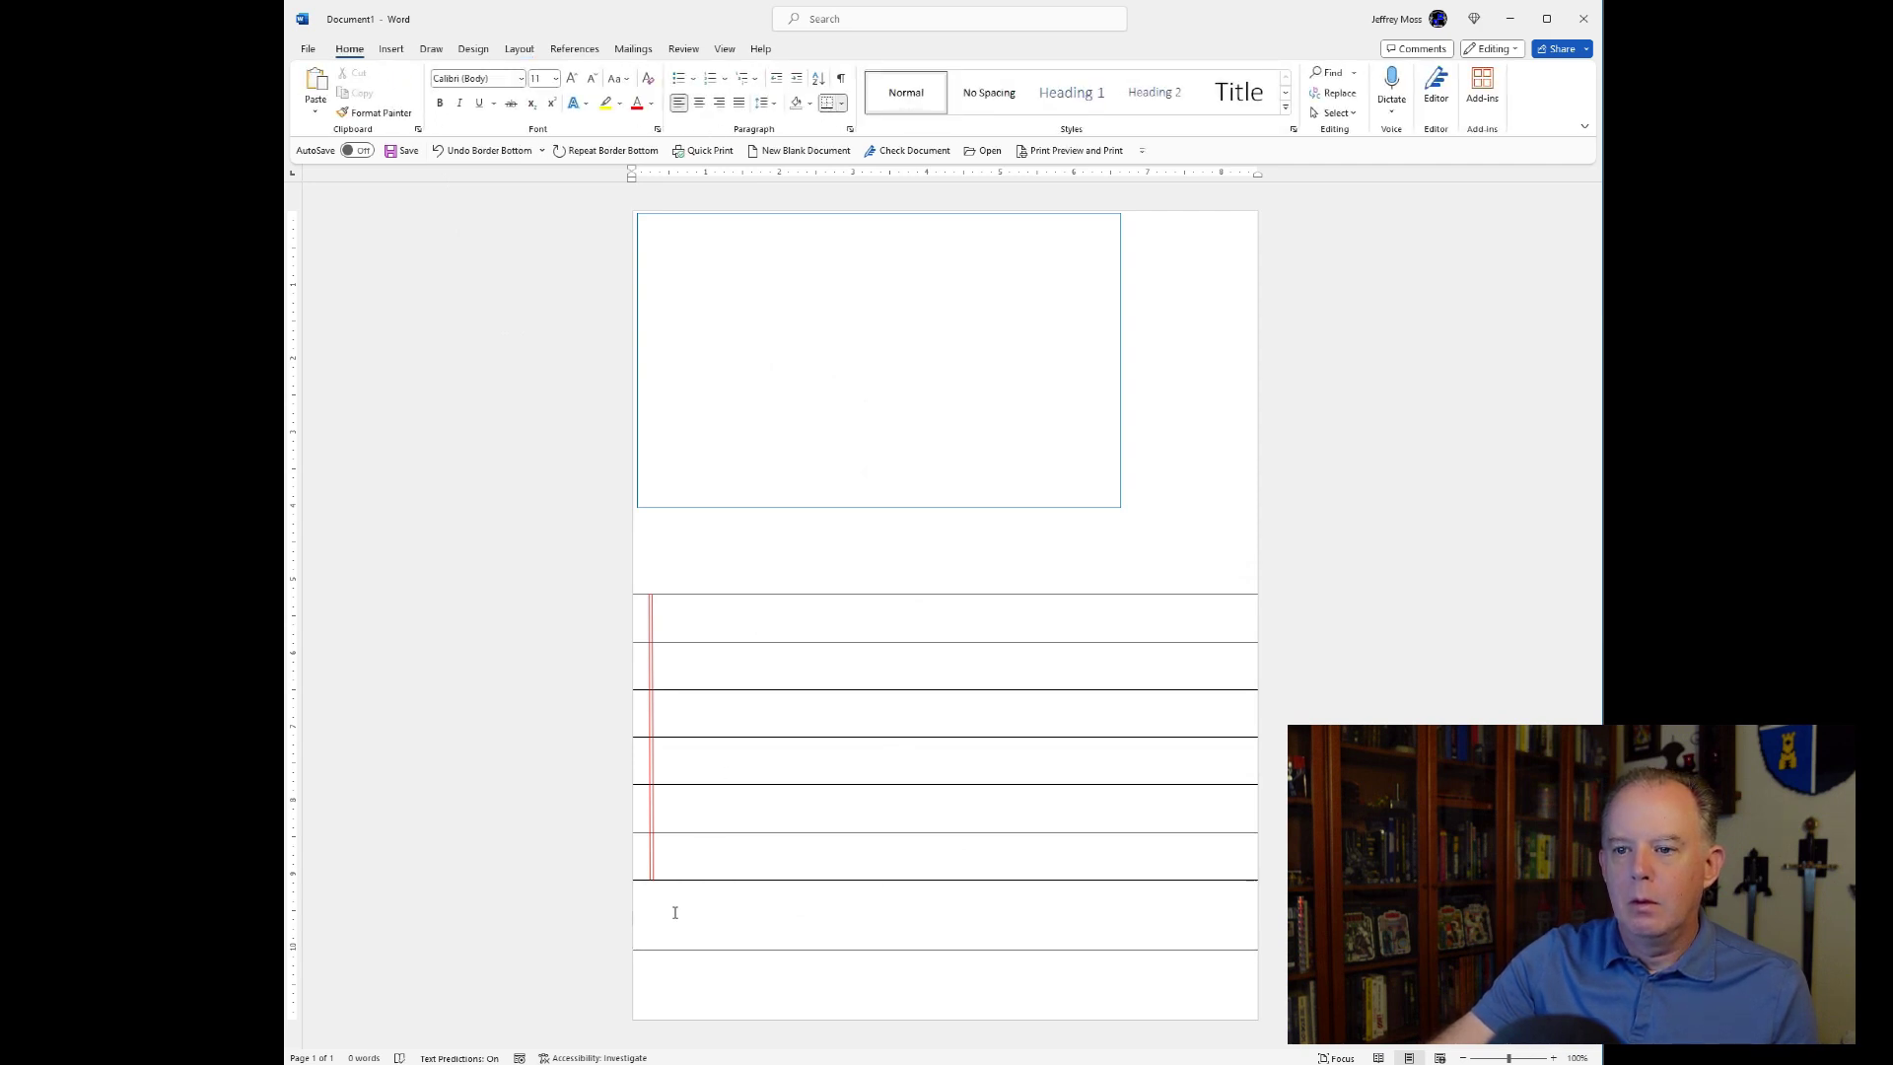
pyautogui.press('BackSpace')
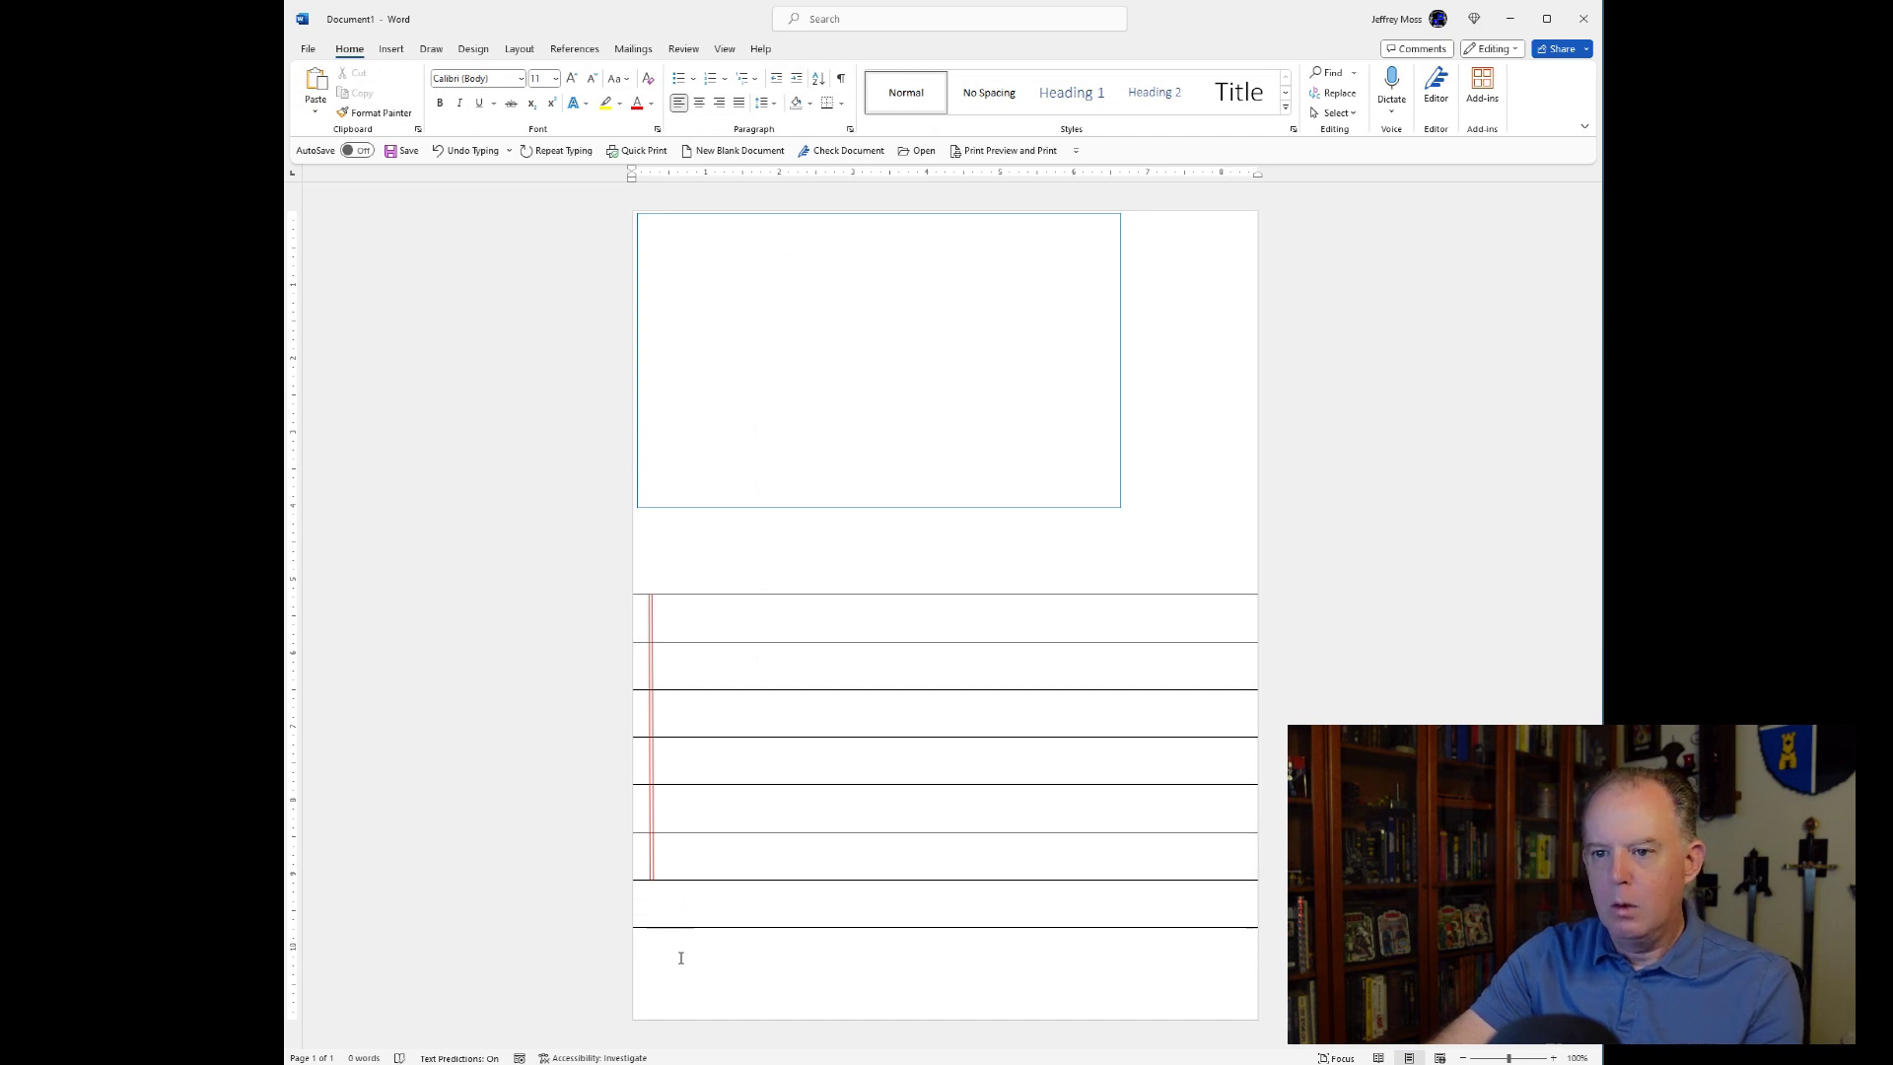
pyautogui.press('Return')
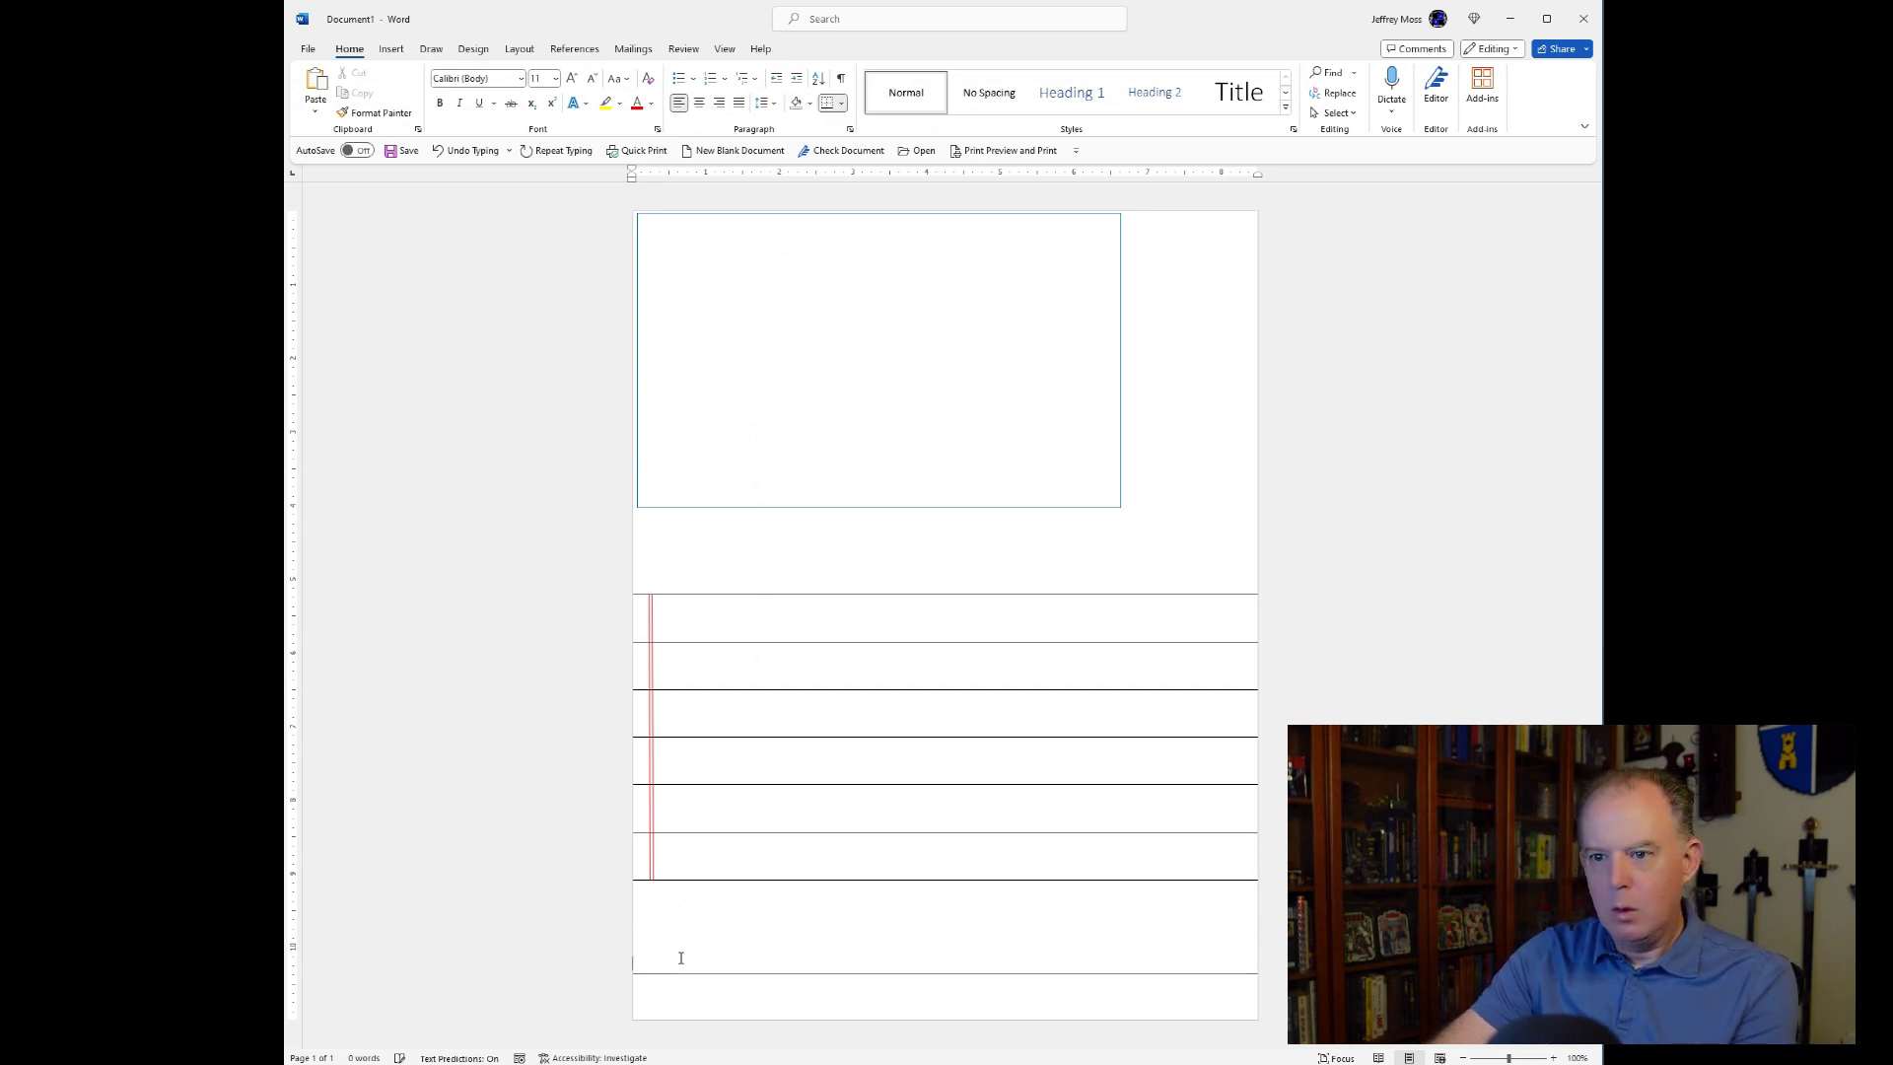
pyautogui.click(831, 105)
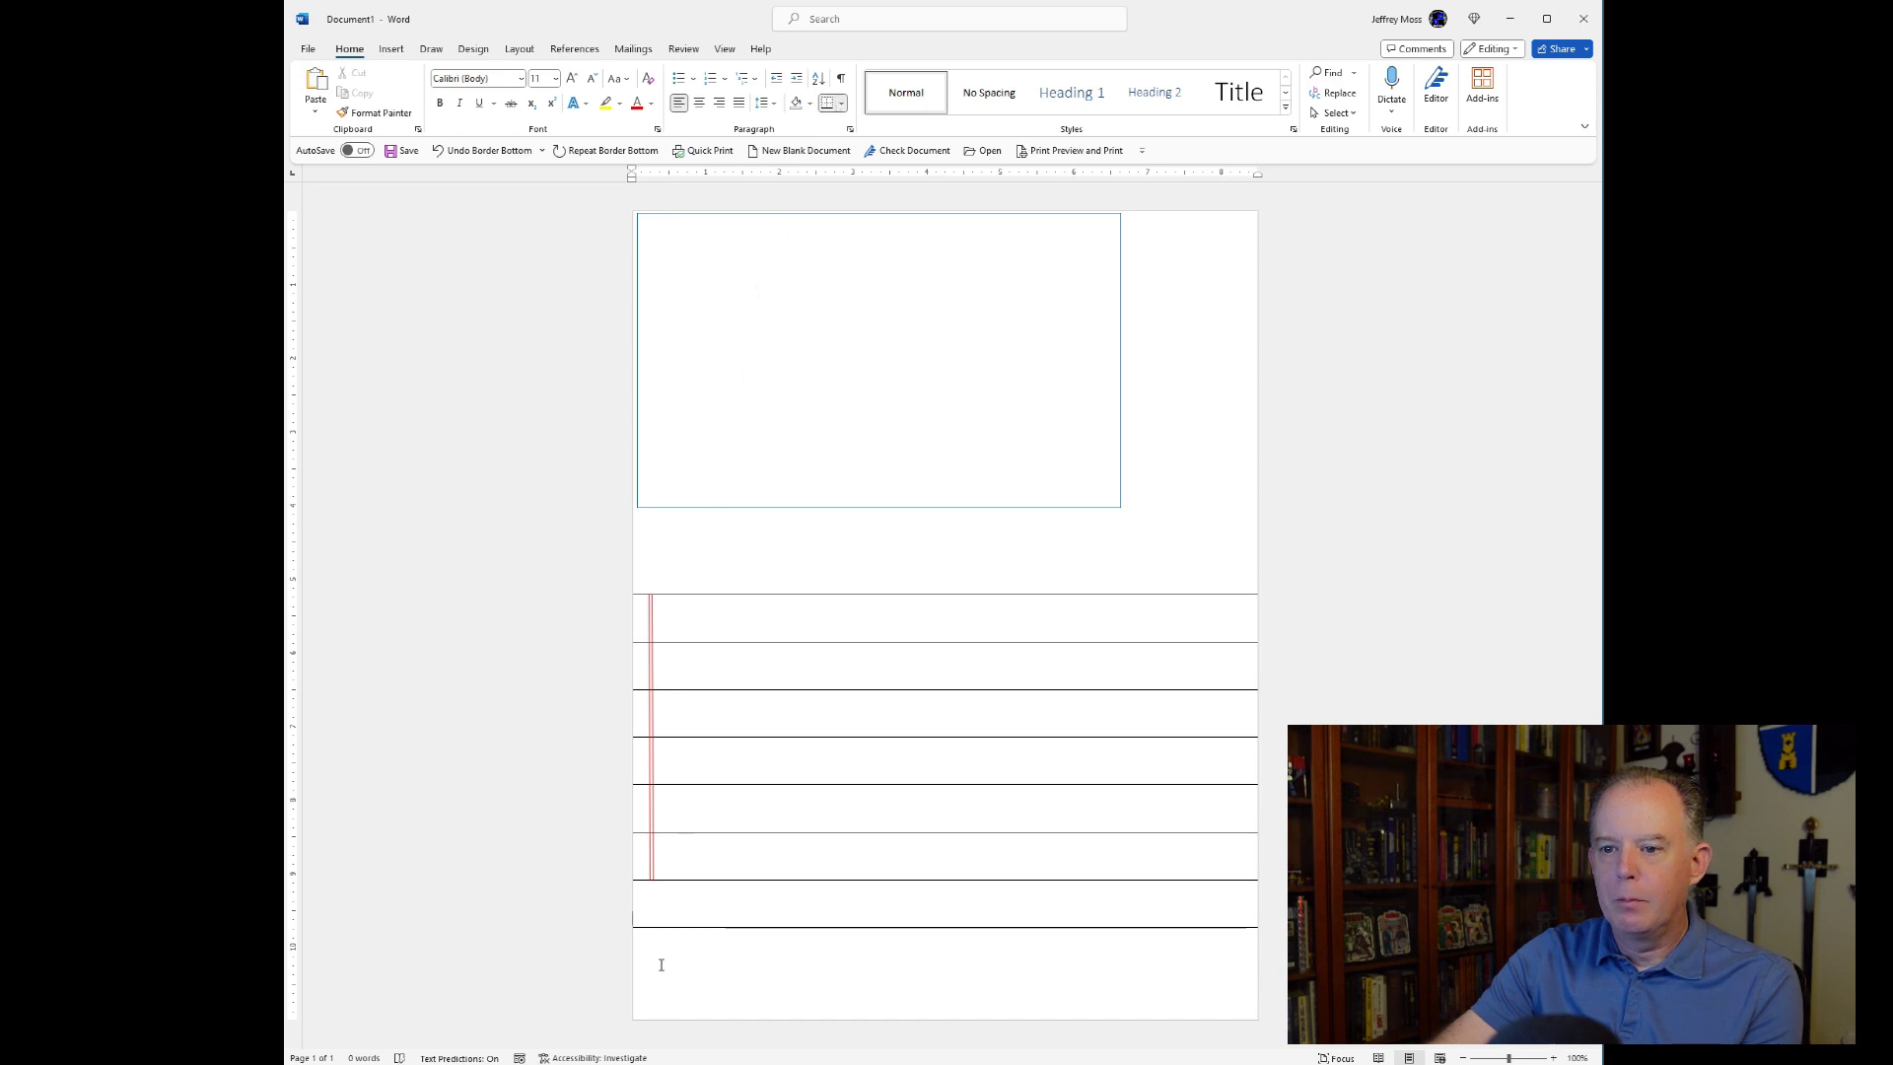
pyautogui.click(831, 105)
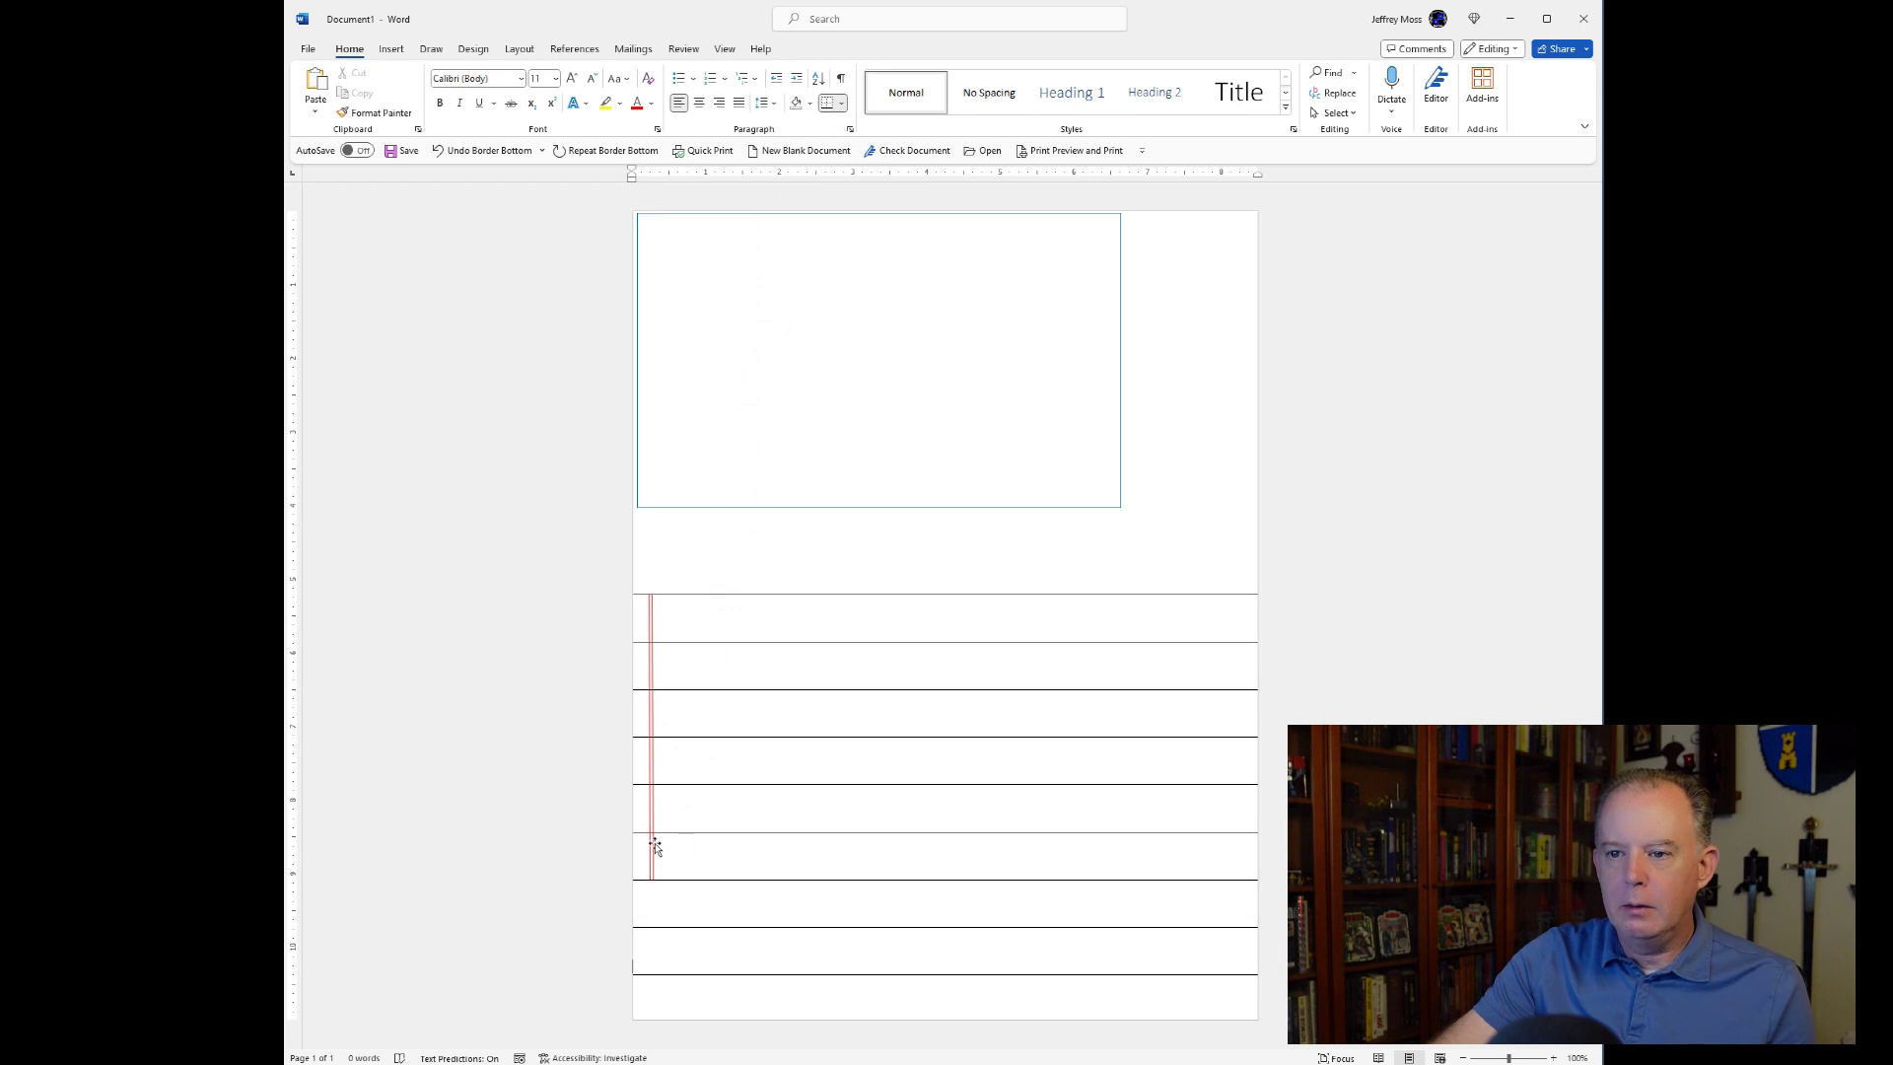
# - Extend the red margin line down to the lowest rule and adjust its position
pyautogui.click(653, 876)
pyautogui.moveTo(653, 880); pyautogui.dragTo(655, 974)
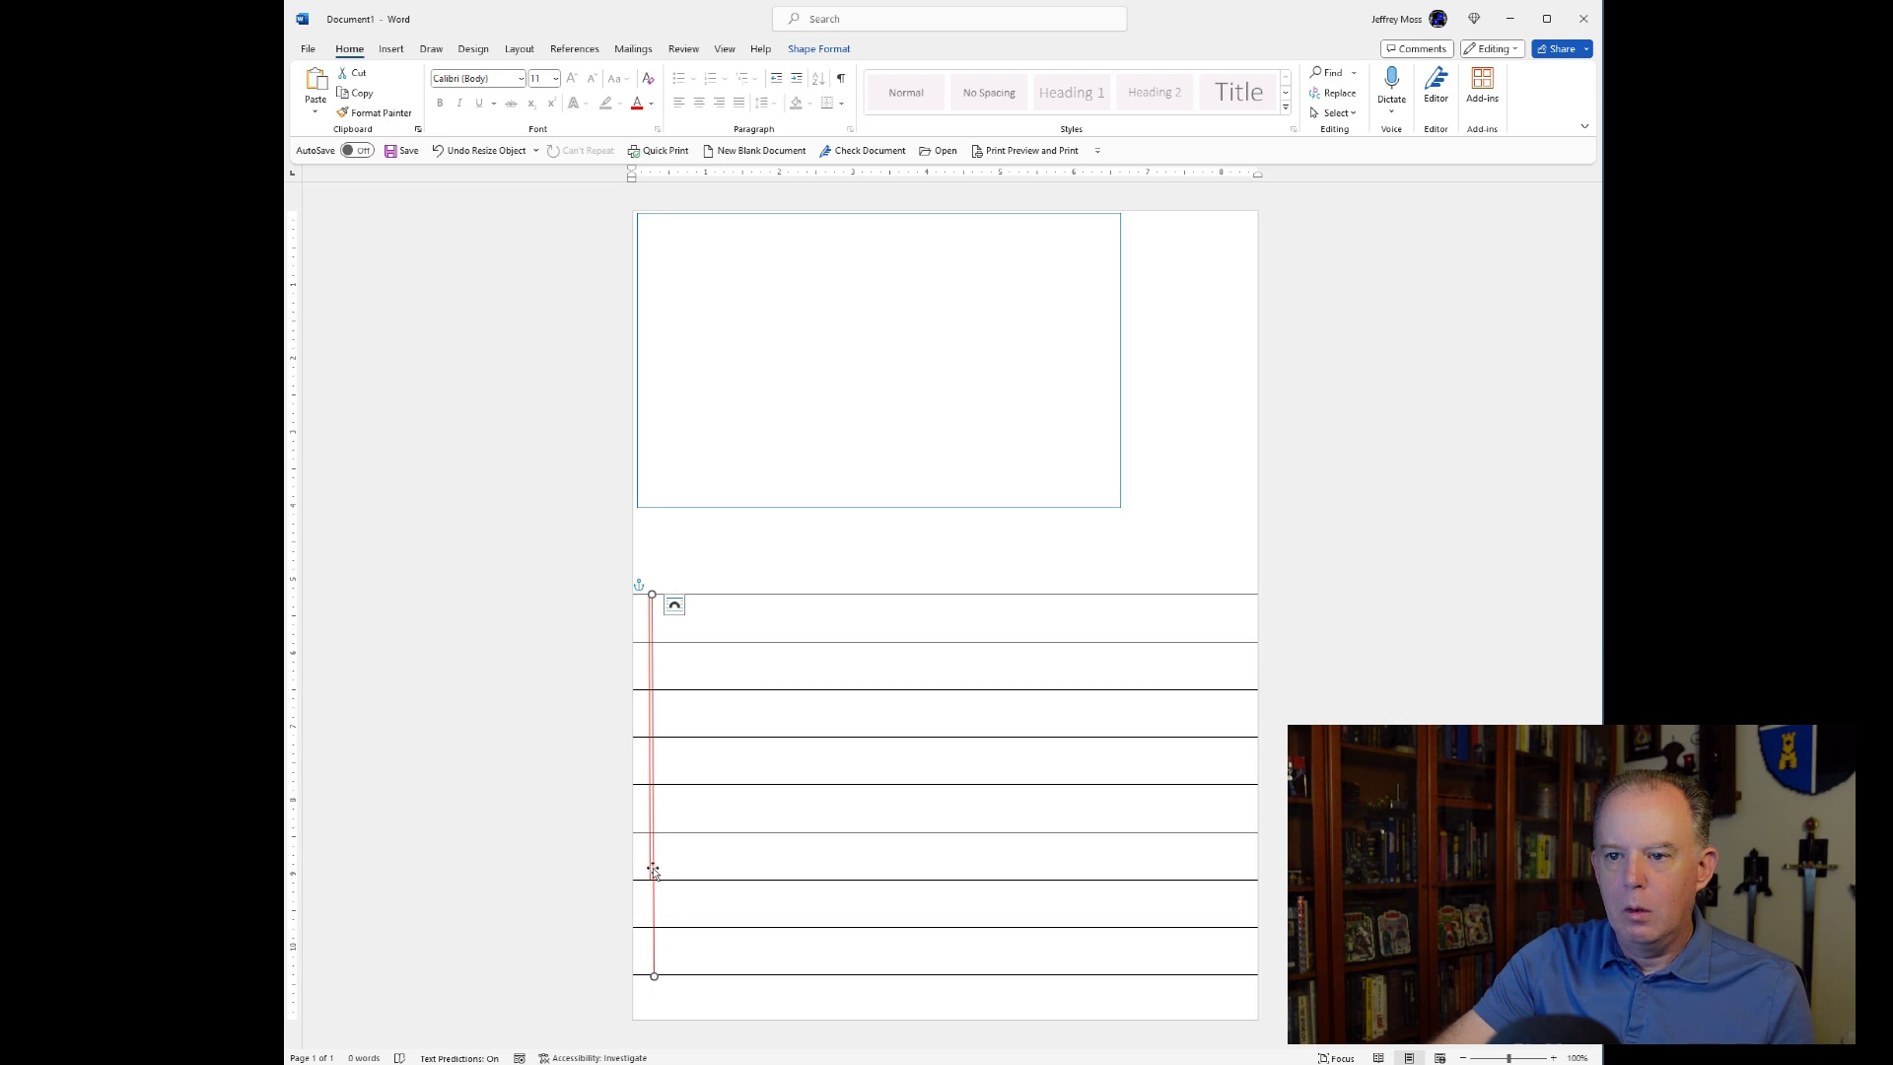
pyautogui.moveTo(652, 869); pyautogui.dragTo(647, 880)
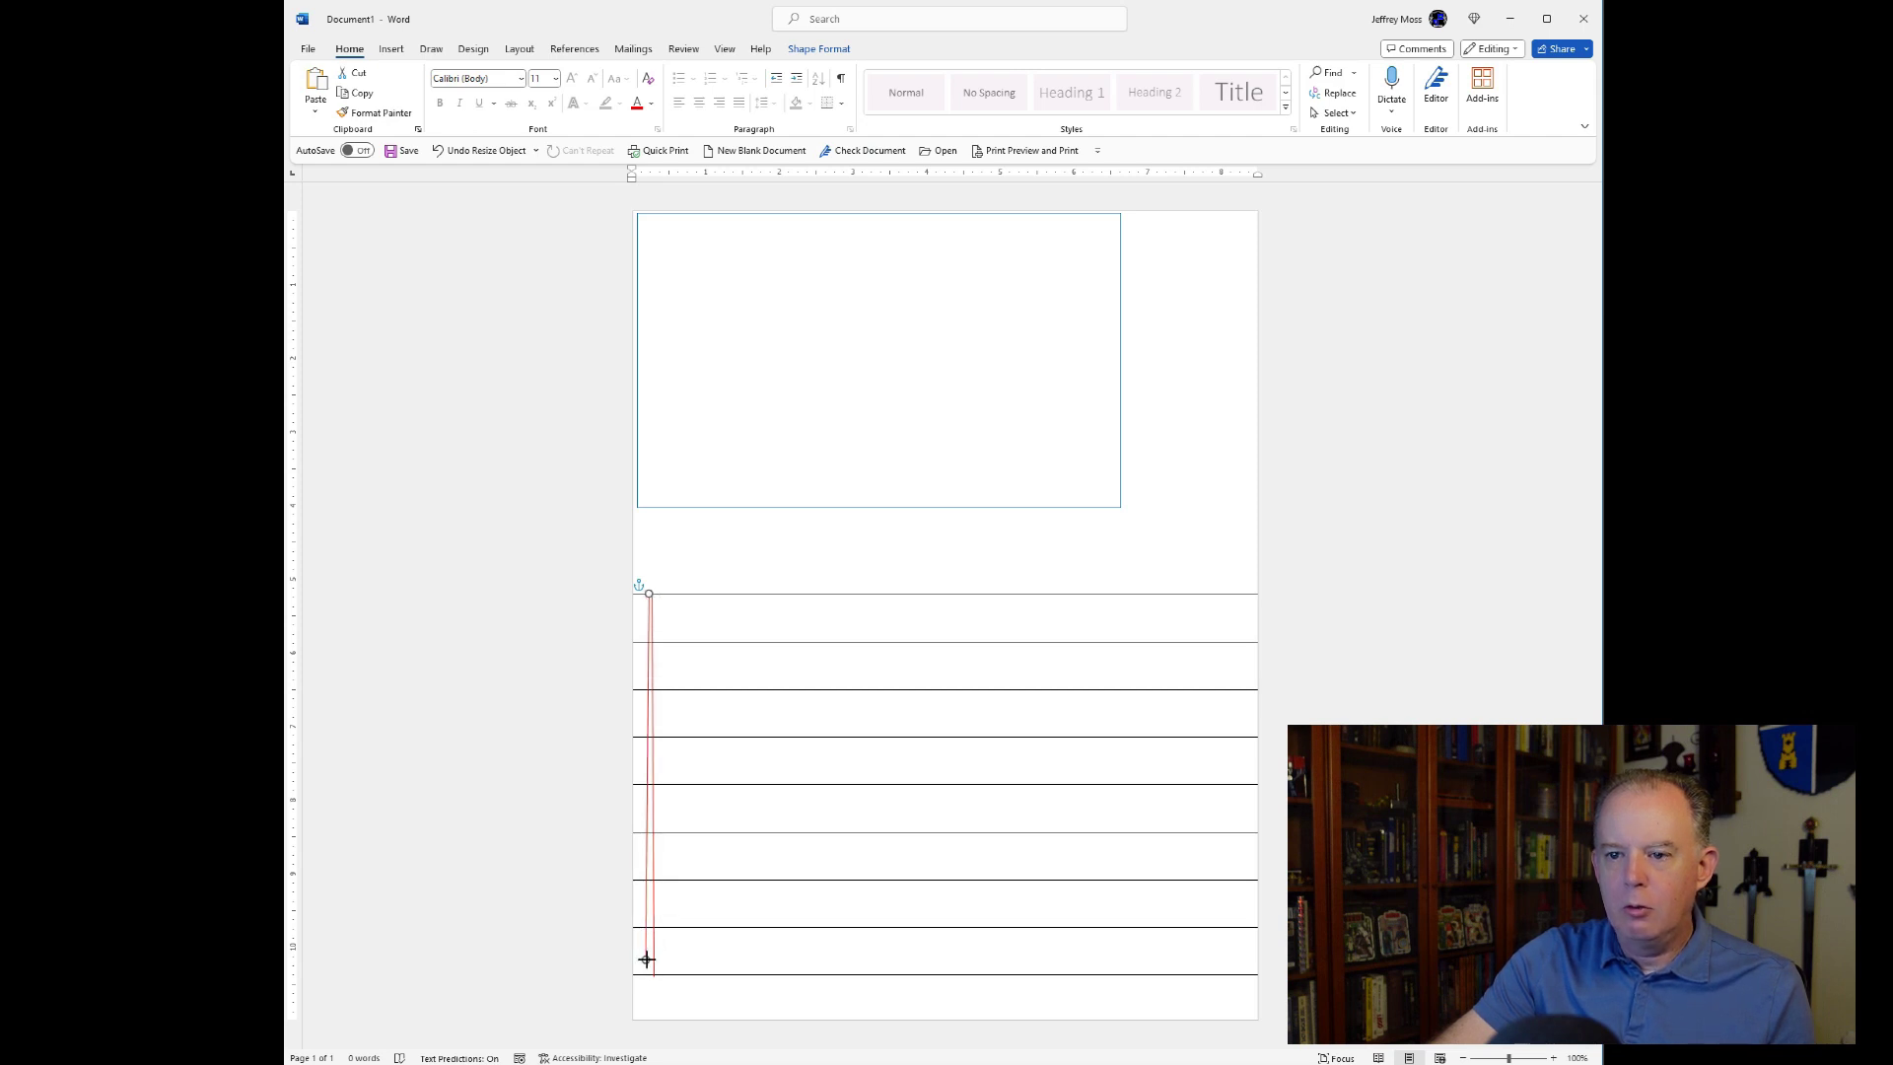
pyautogui.moveTo(647, 976); pyautogui.dragTo(650, 974)
pyautogui.click(846, 556)
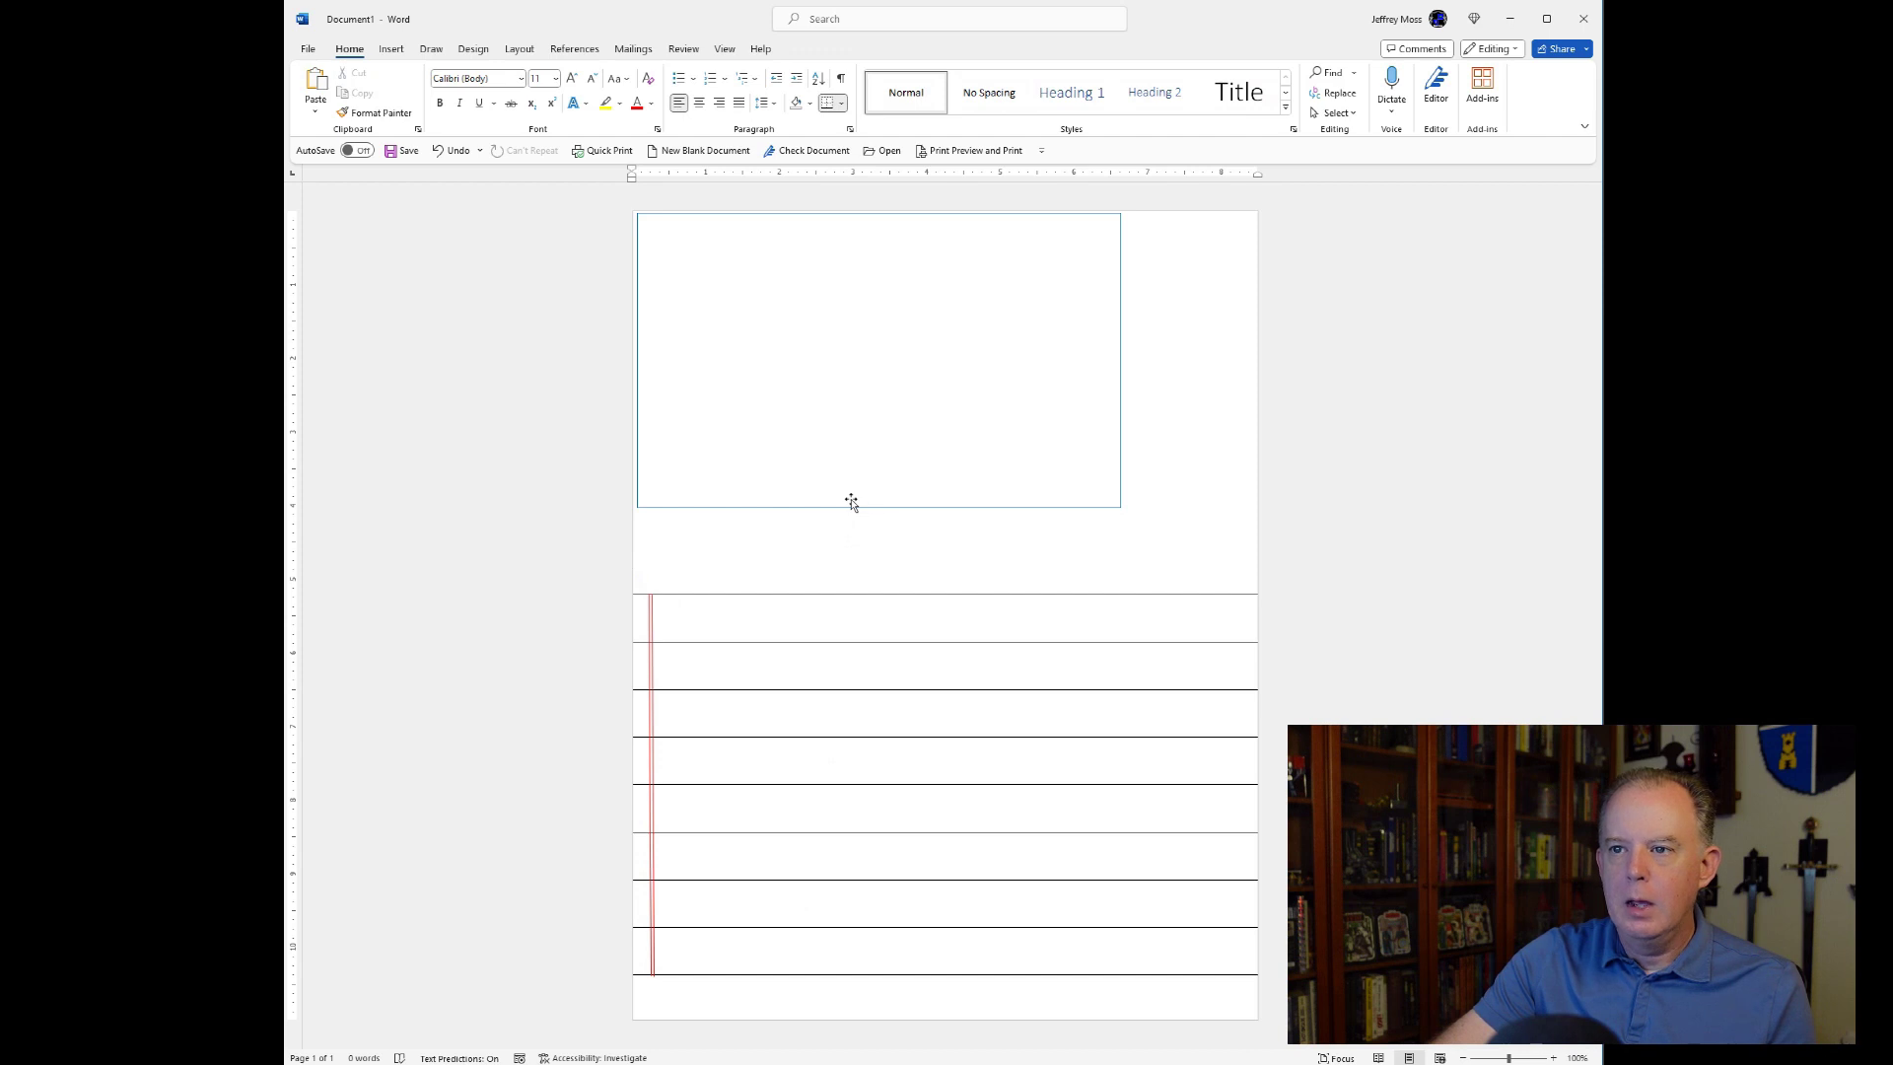
# - Move and widen the box, aligning it to the page's centre guide
pyautogui.moveTo(848, 499); pyautogui.dragTo(886, 527)
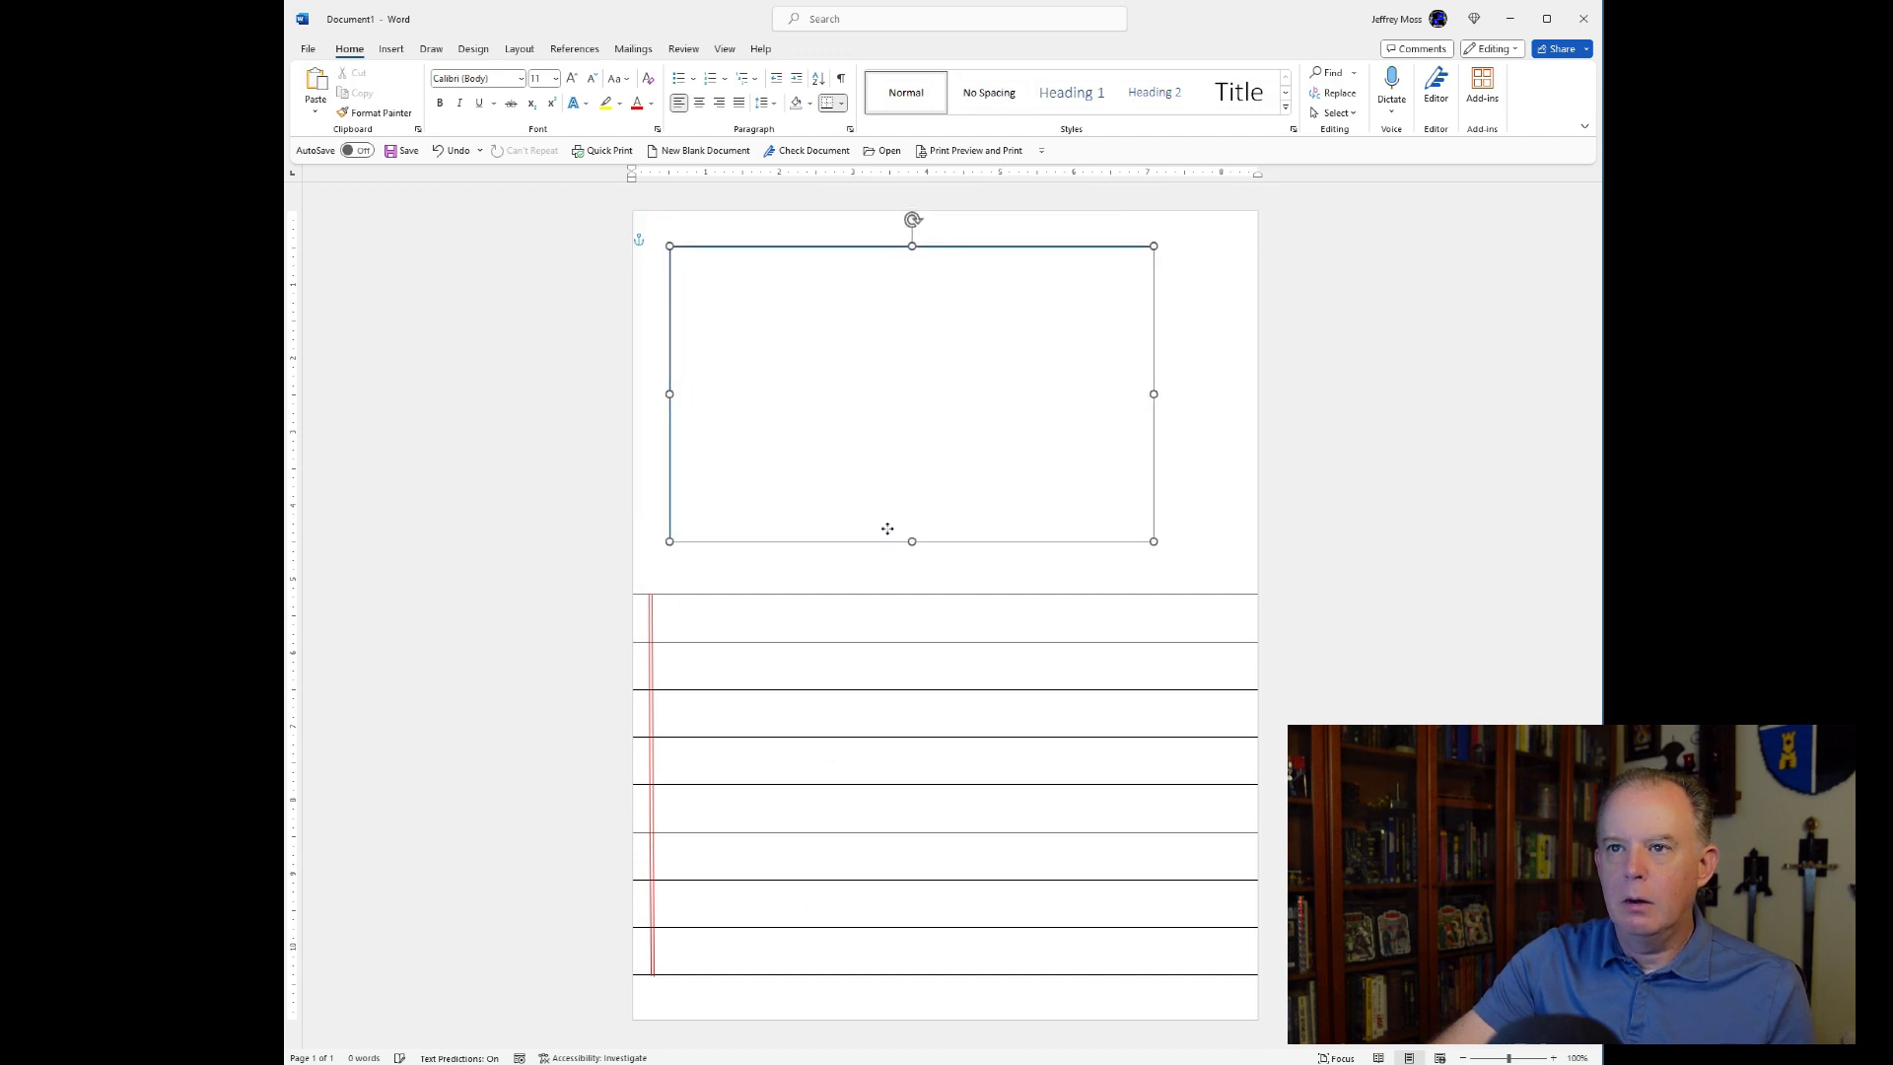
pyautogui.moveTo(1155, 543); pyautogui.dragTo(1196, 569)
pyautogui.moveTo(1026, 410); pyautogui.dragTo(1046, 407)
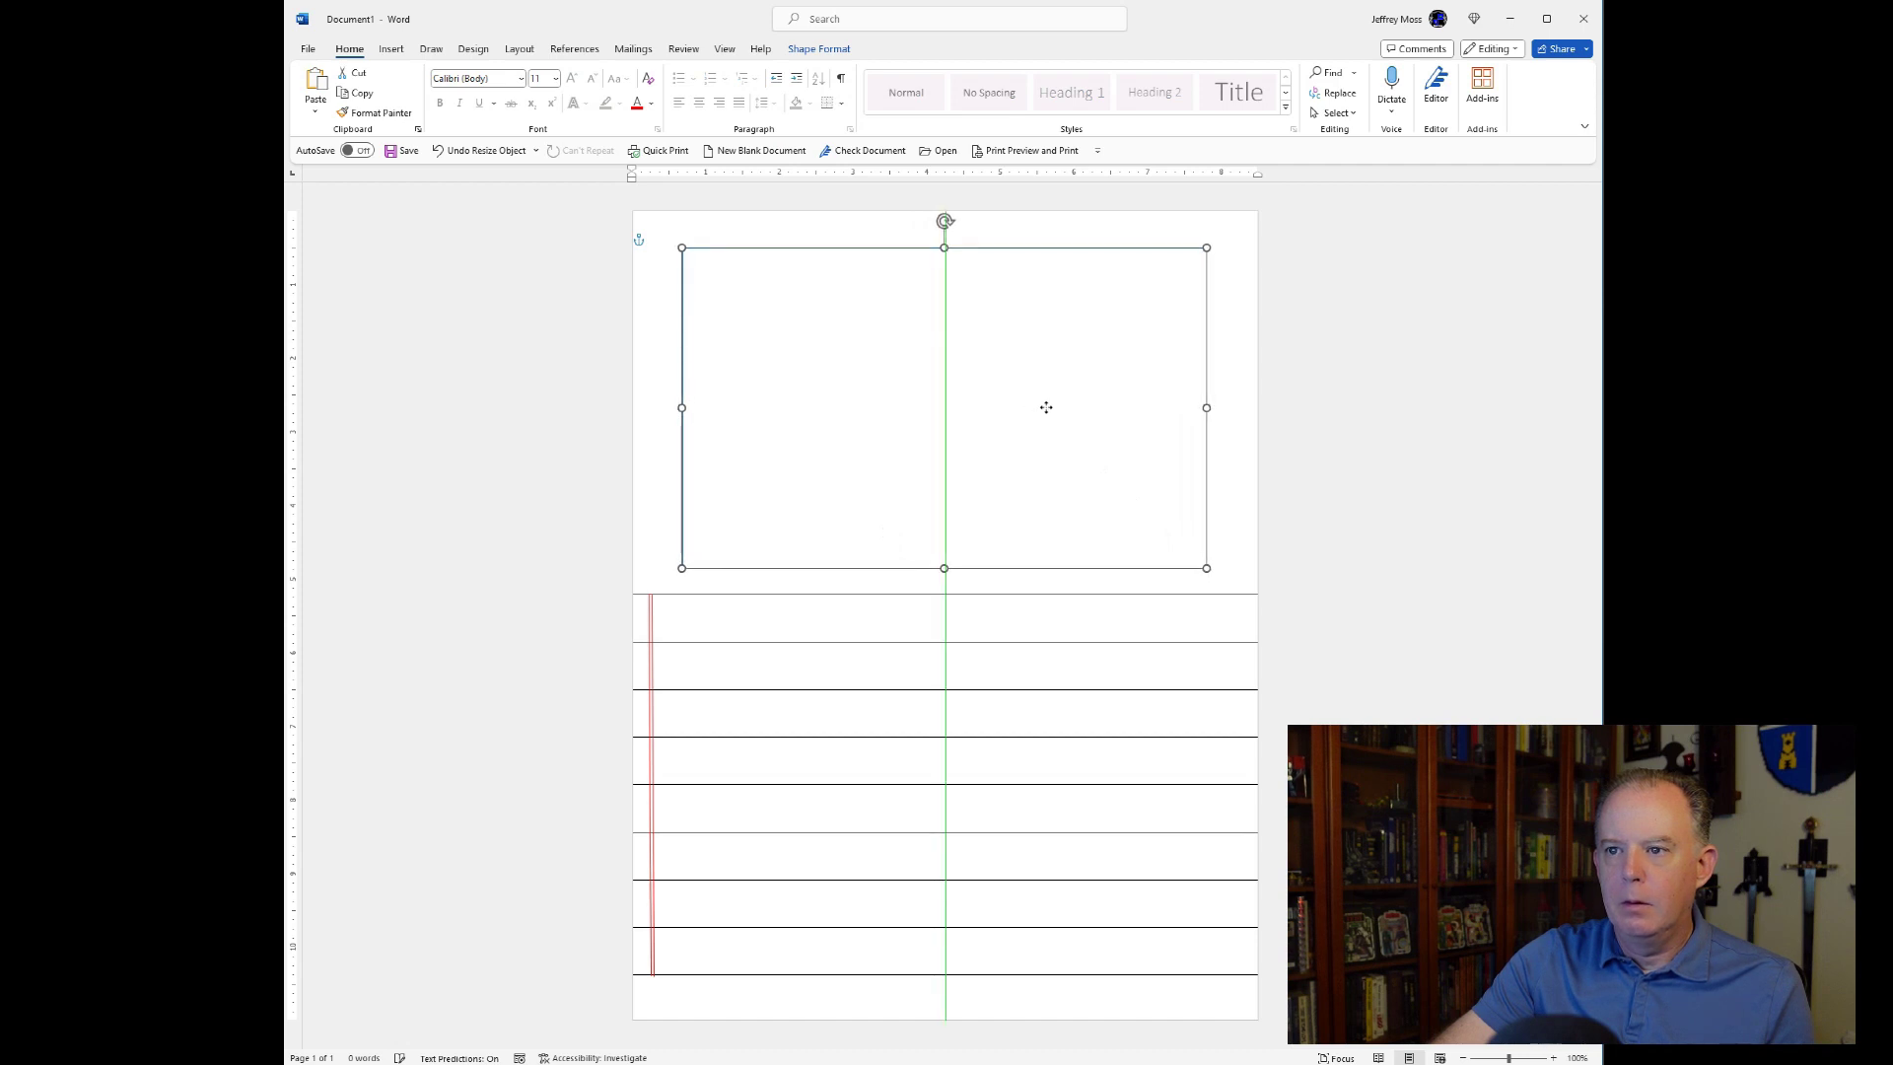
pyautogui.moveTo(1046, 407); pyautogui.dragTo(1048, 399)
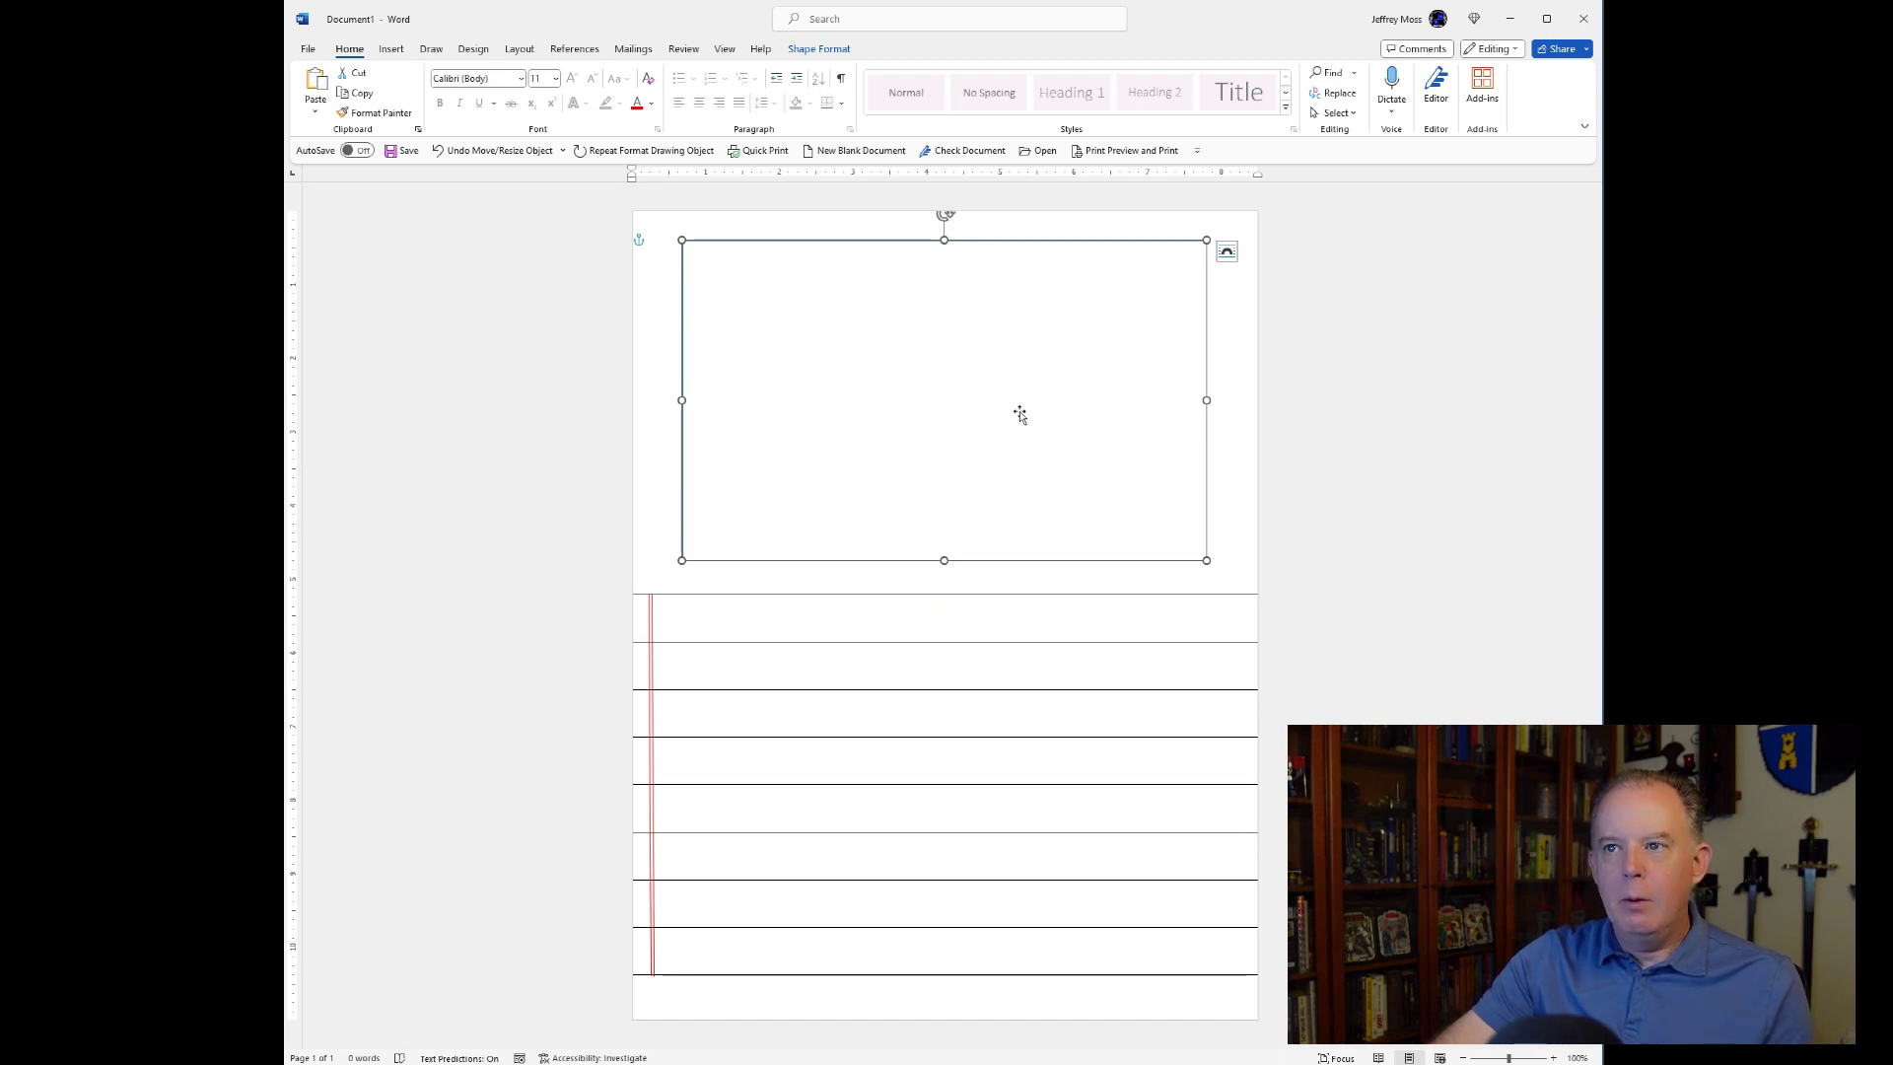
pyautogui.click(1314, 436)
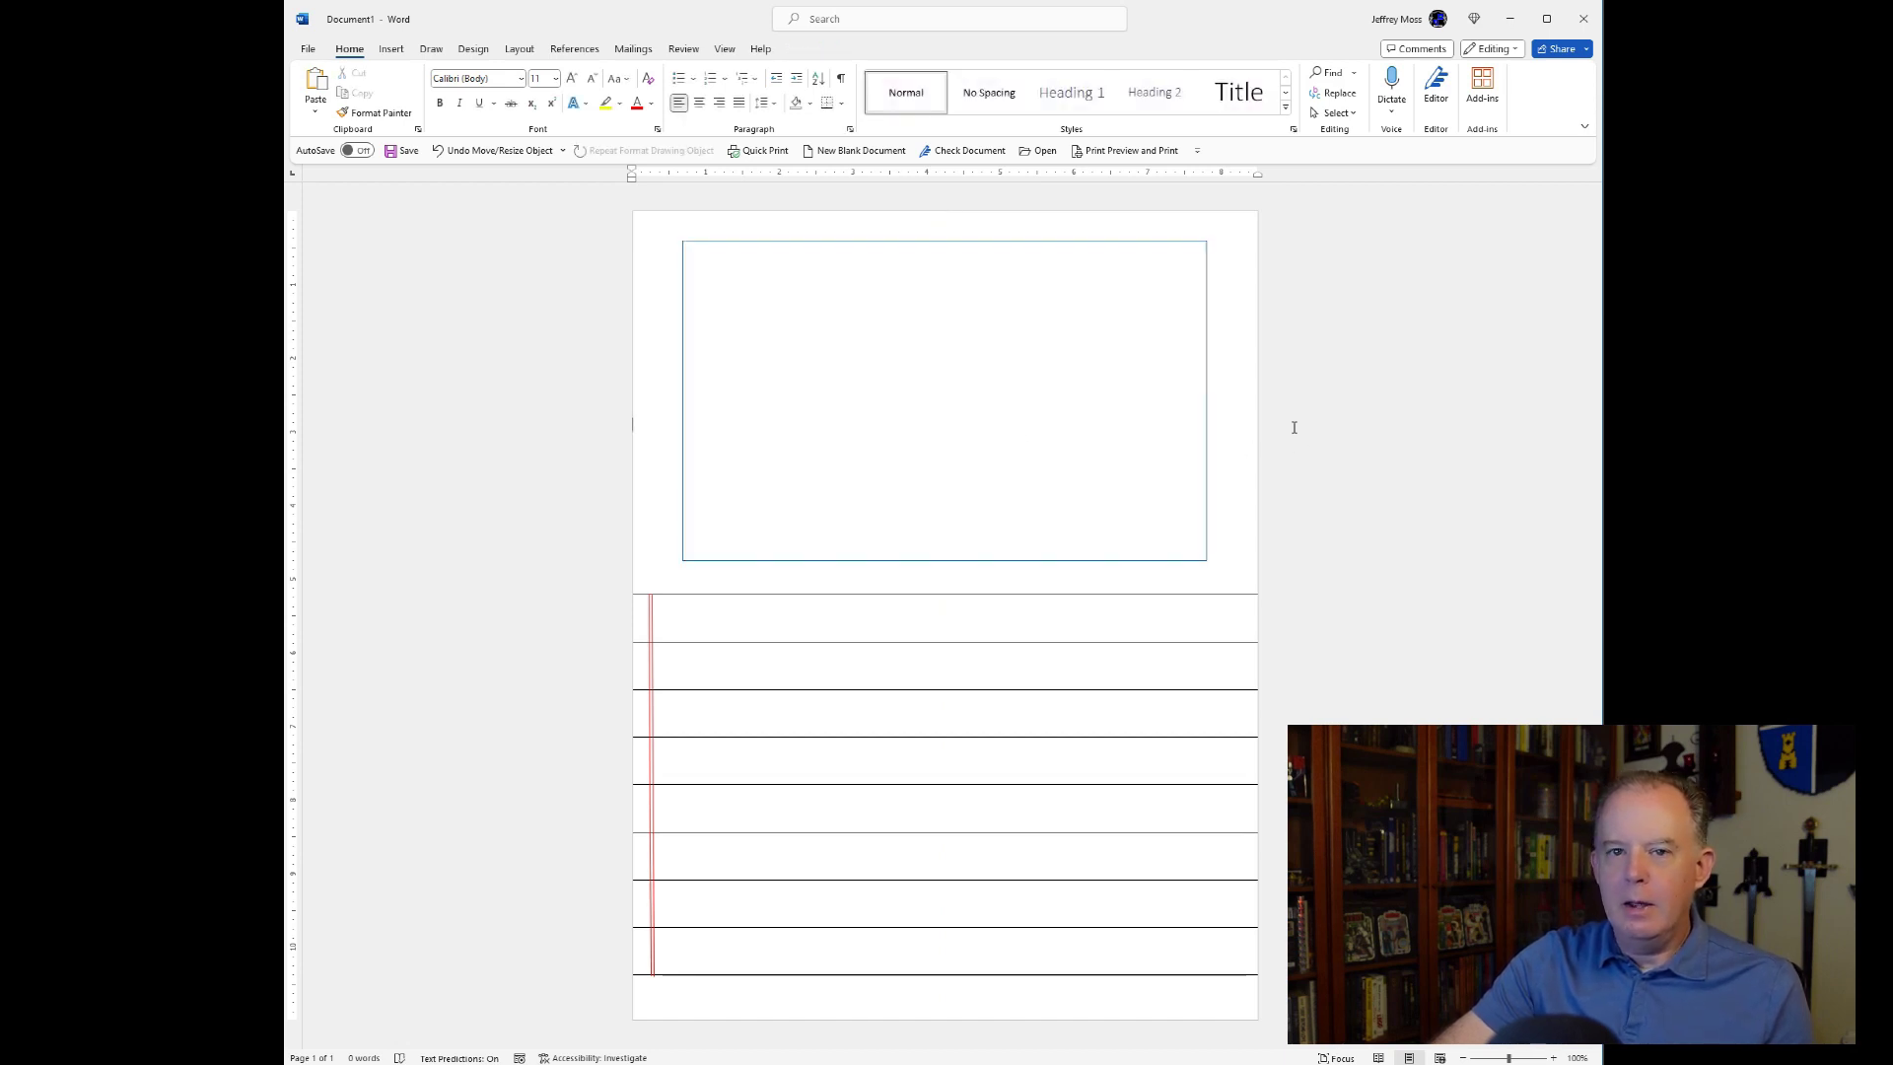
pyautogui.click(391, 49)
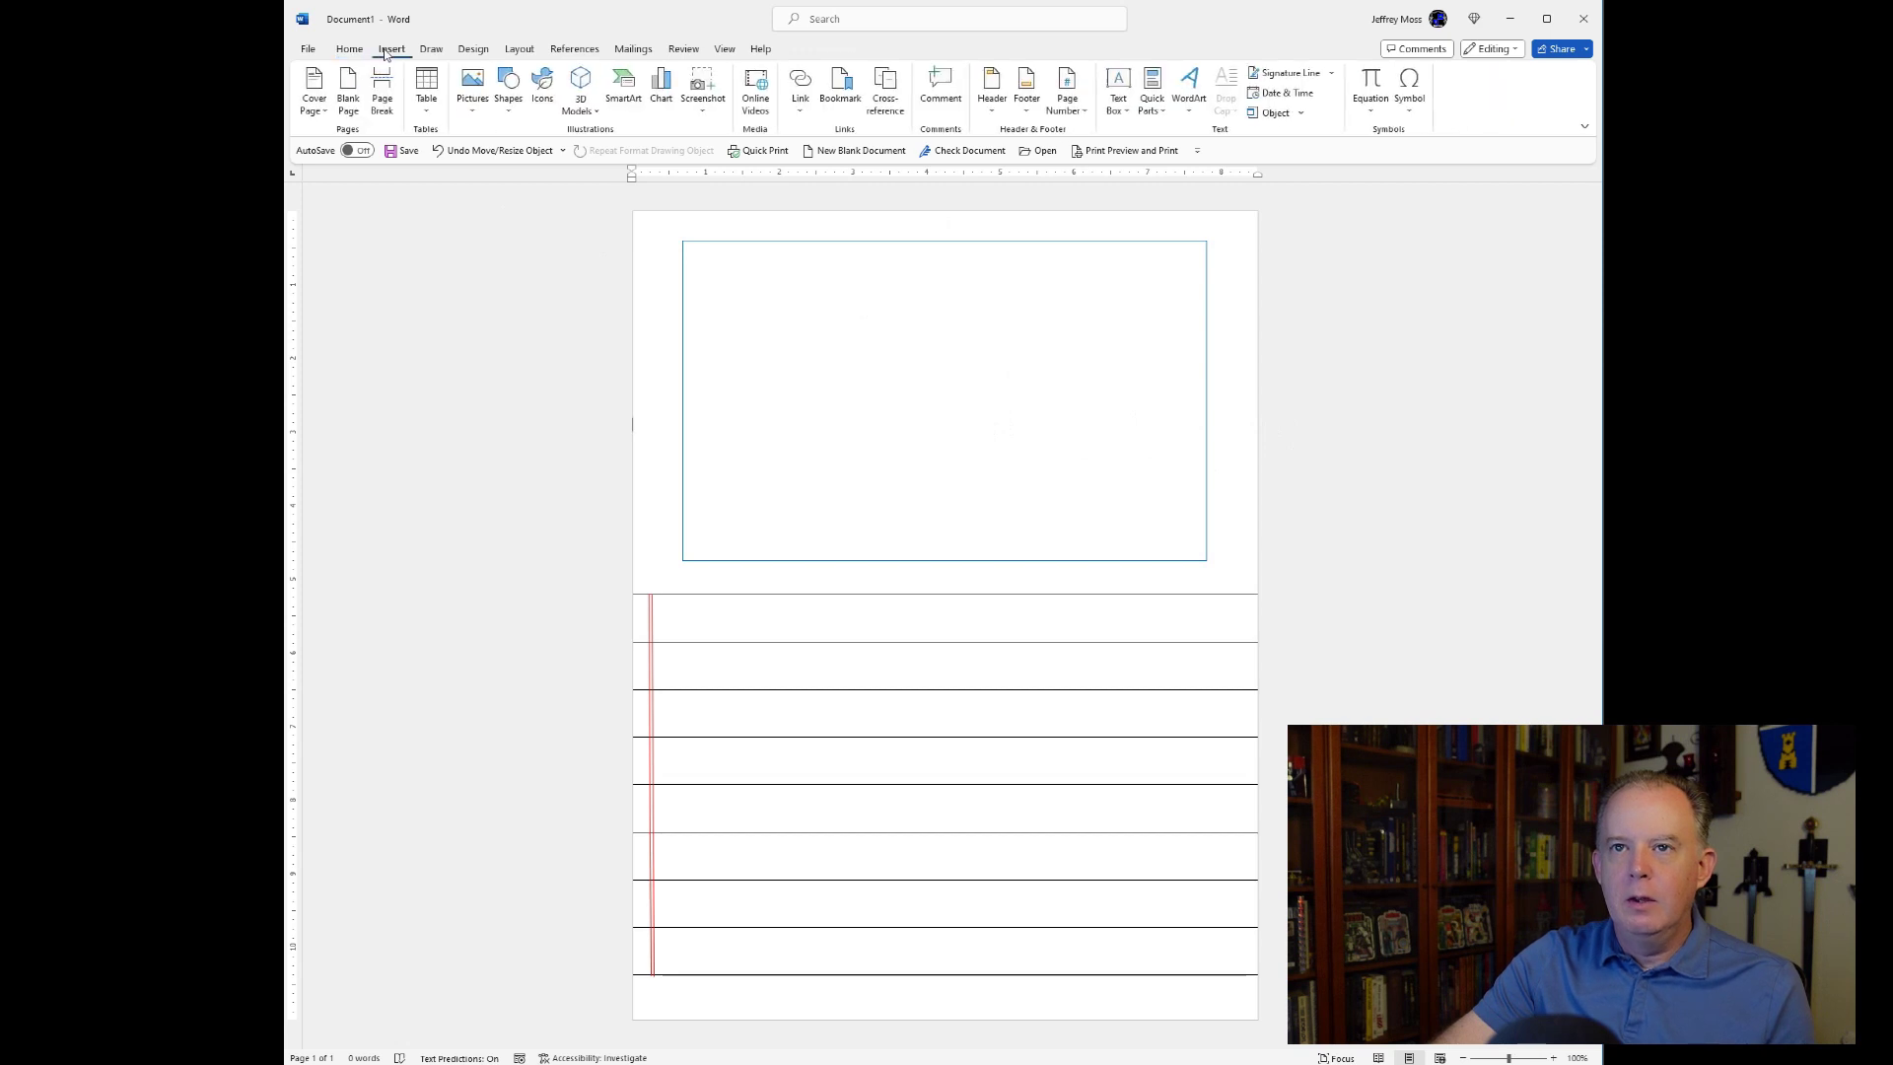
# - Insert the coat-of-arms picture from this device, set it Behind Text, shrink it and move it into the box
pyautogui.click(474, 110)
pyautogui.click(502, 158)
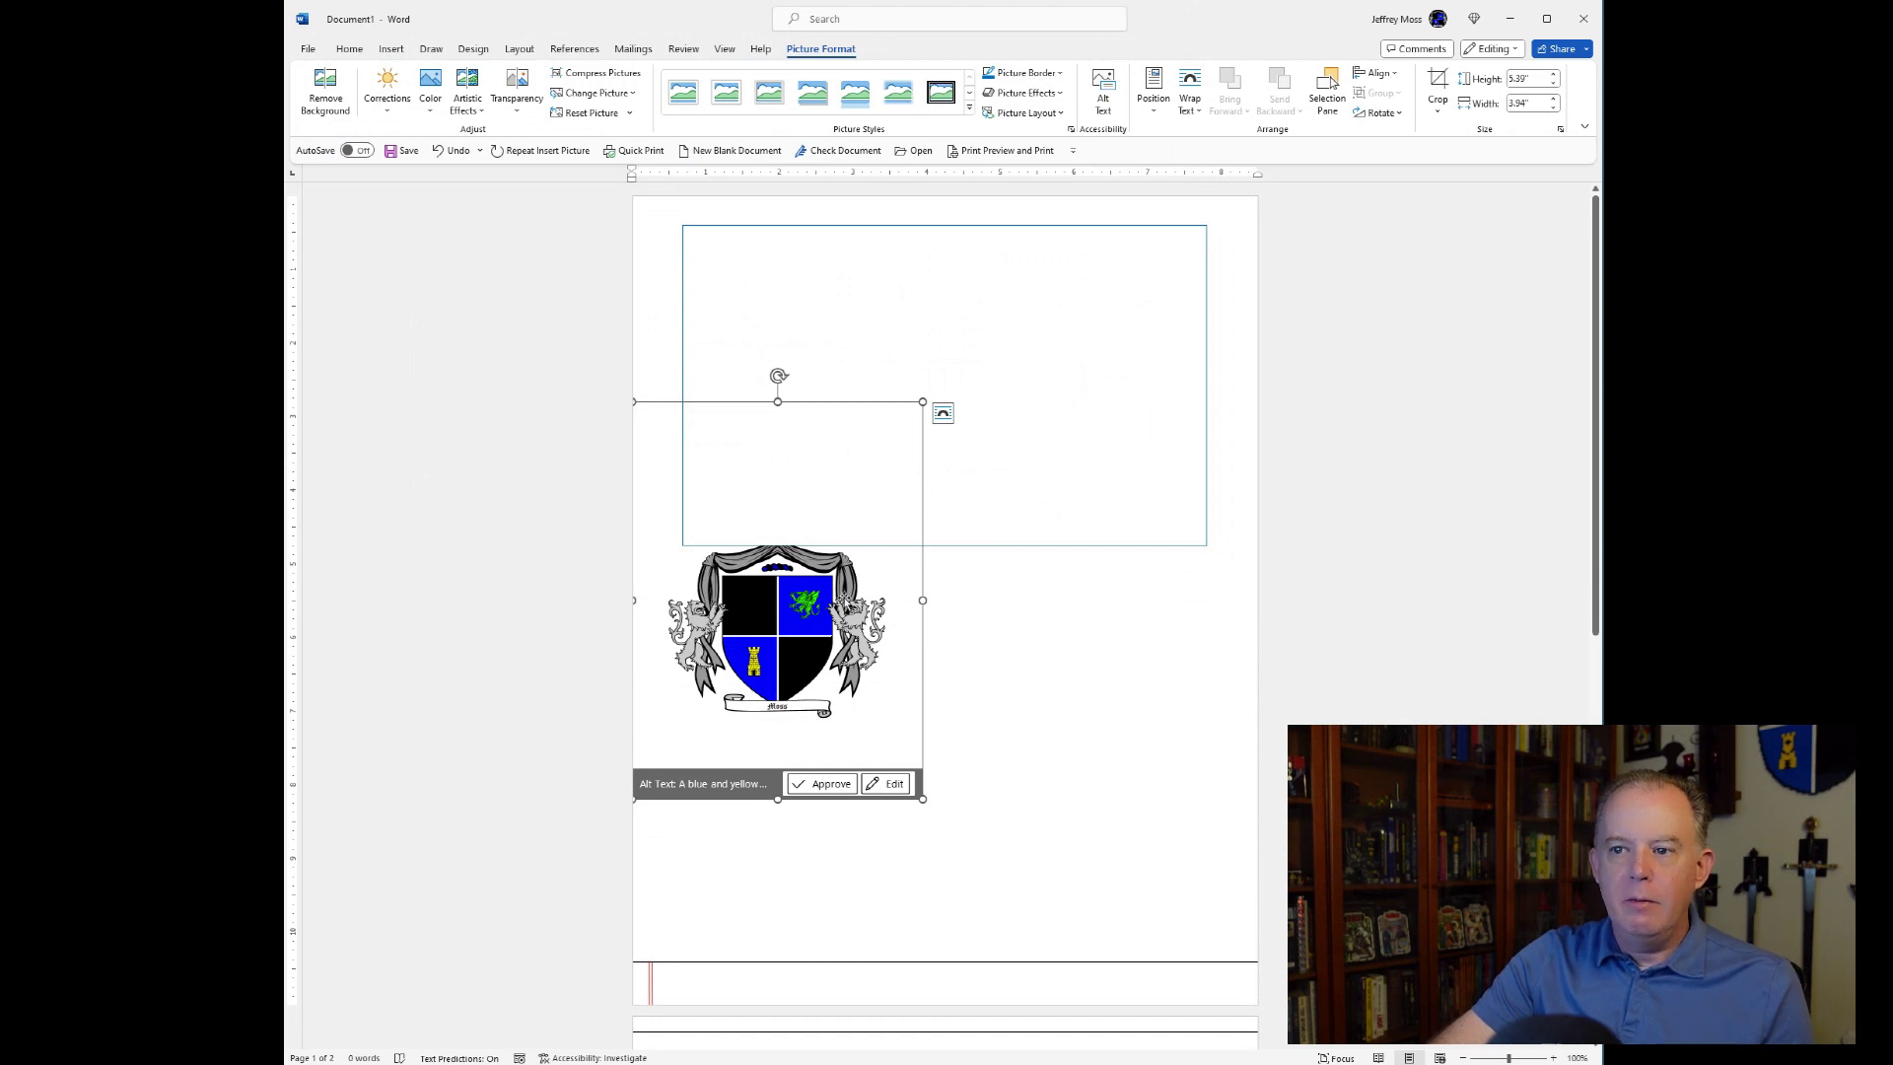
pyautogui.click(943, 413)
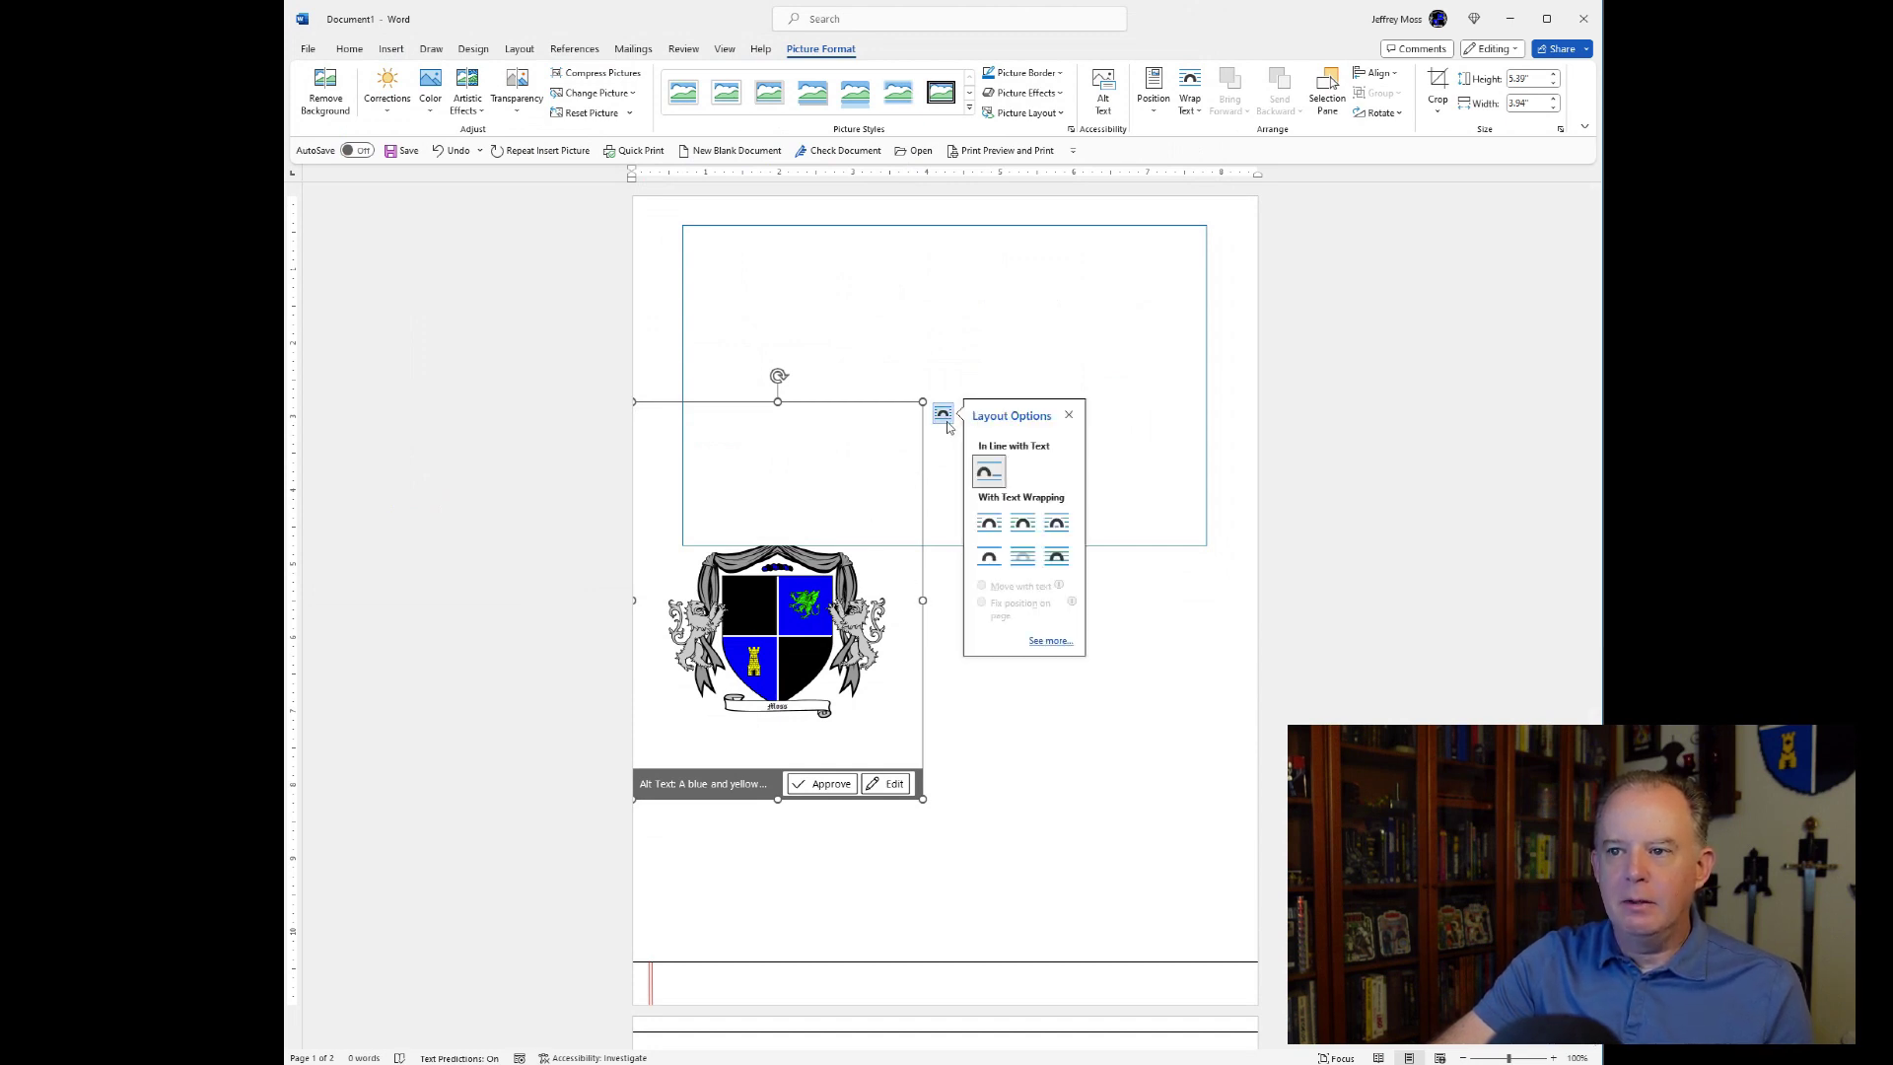
pyautogui.click(1024, 564)
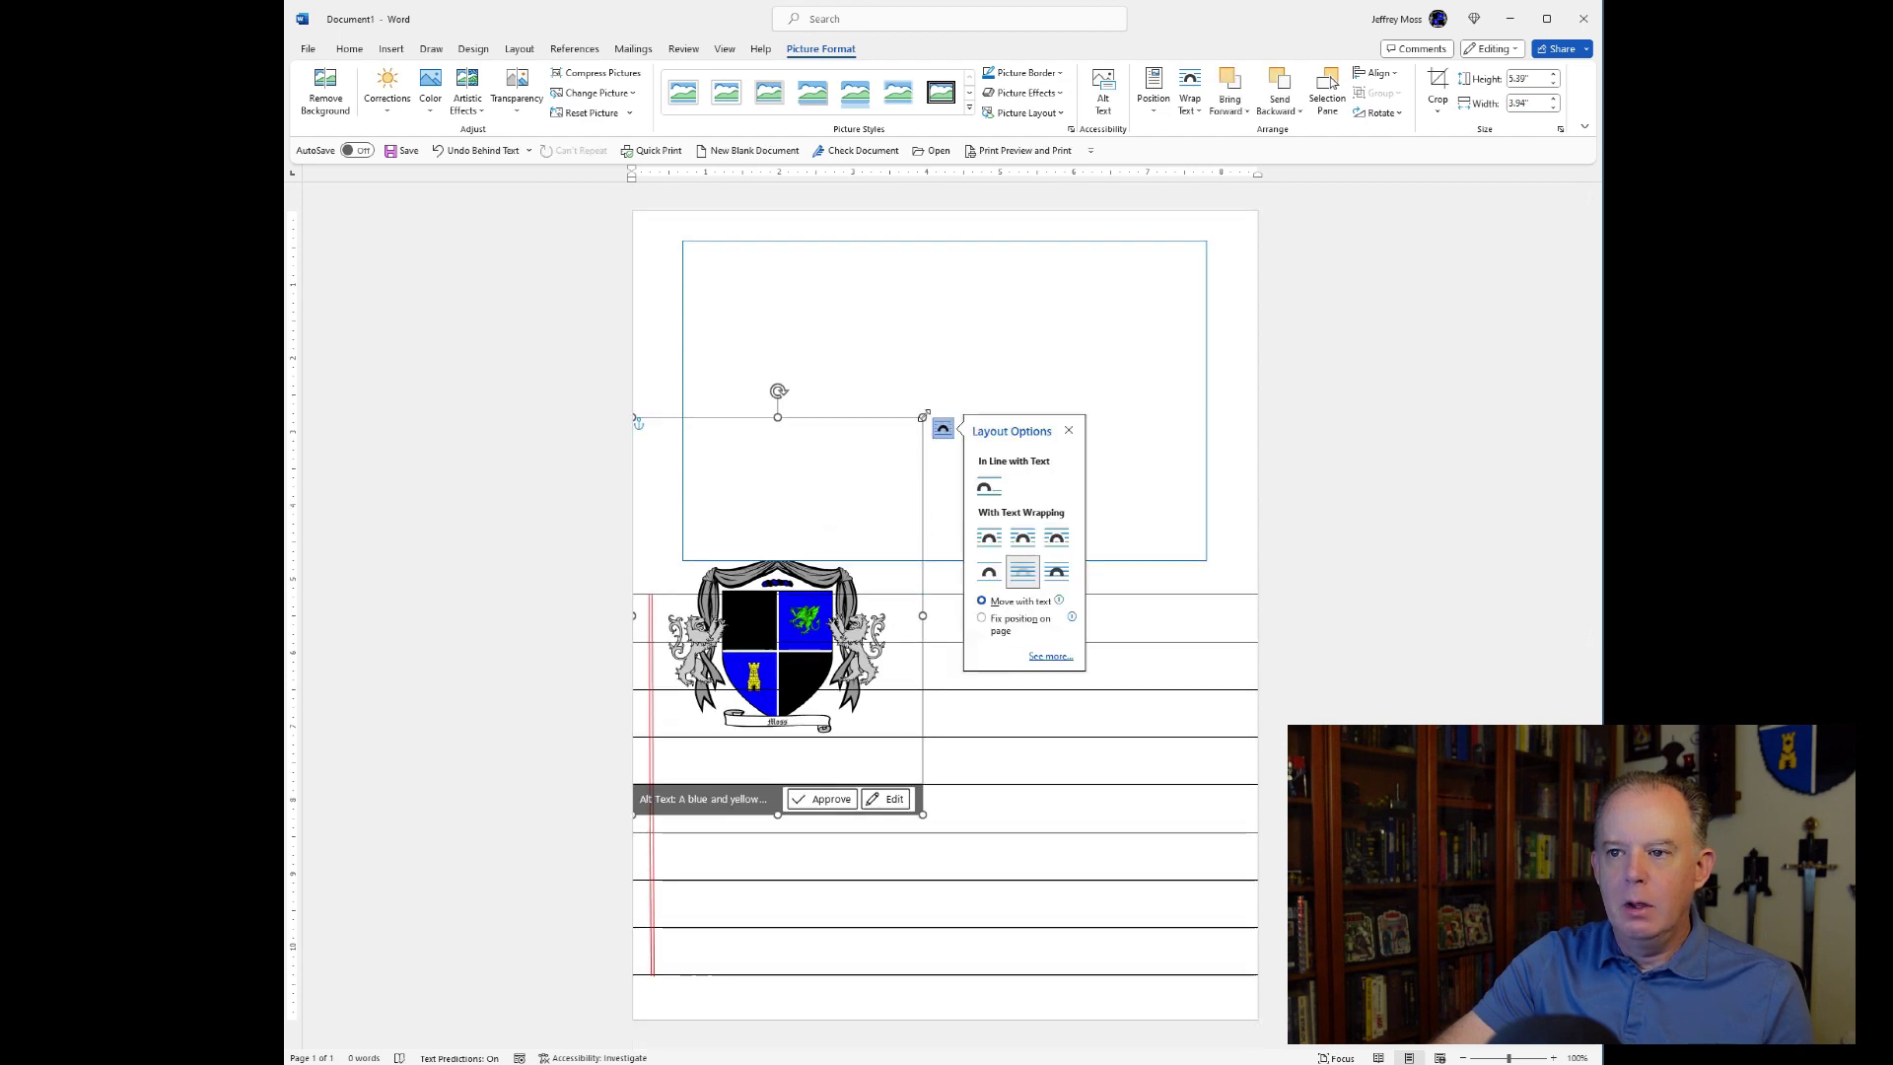
pyautogui.moveTo(923, 415); pyautogui.dragTo(804, 578)
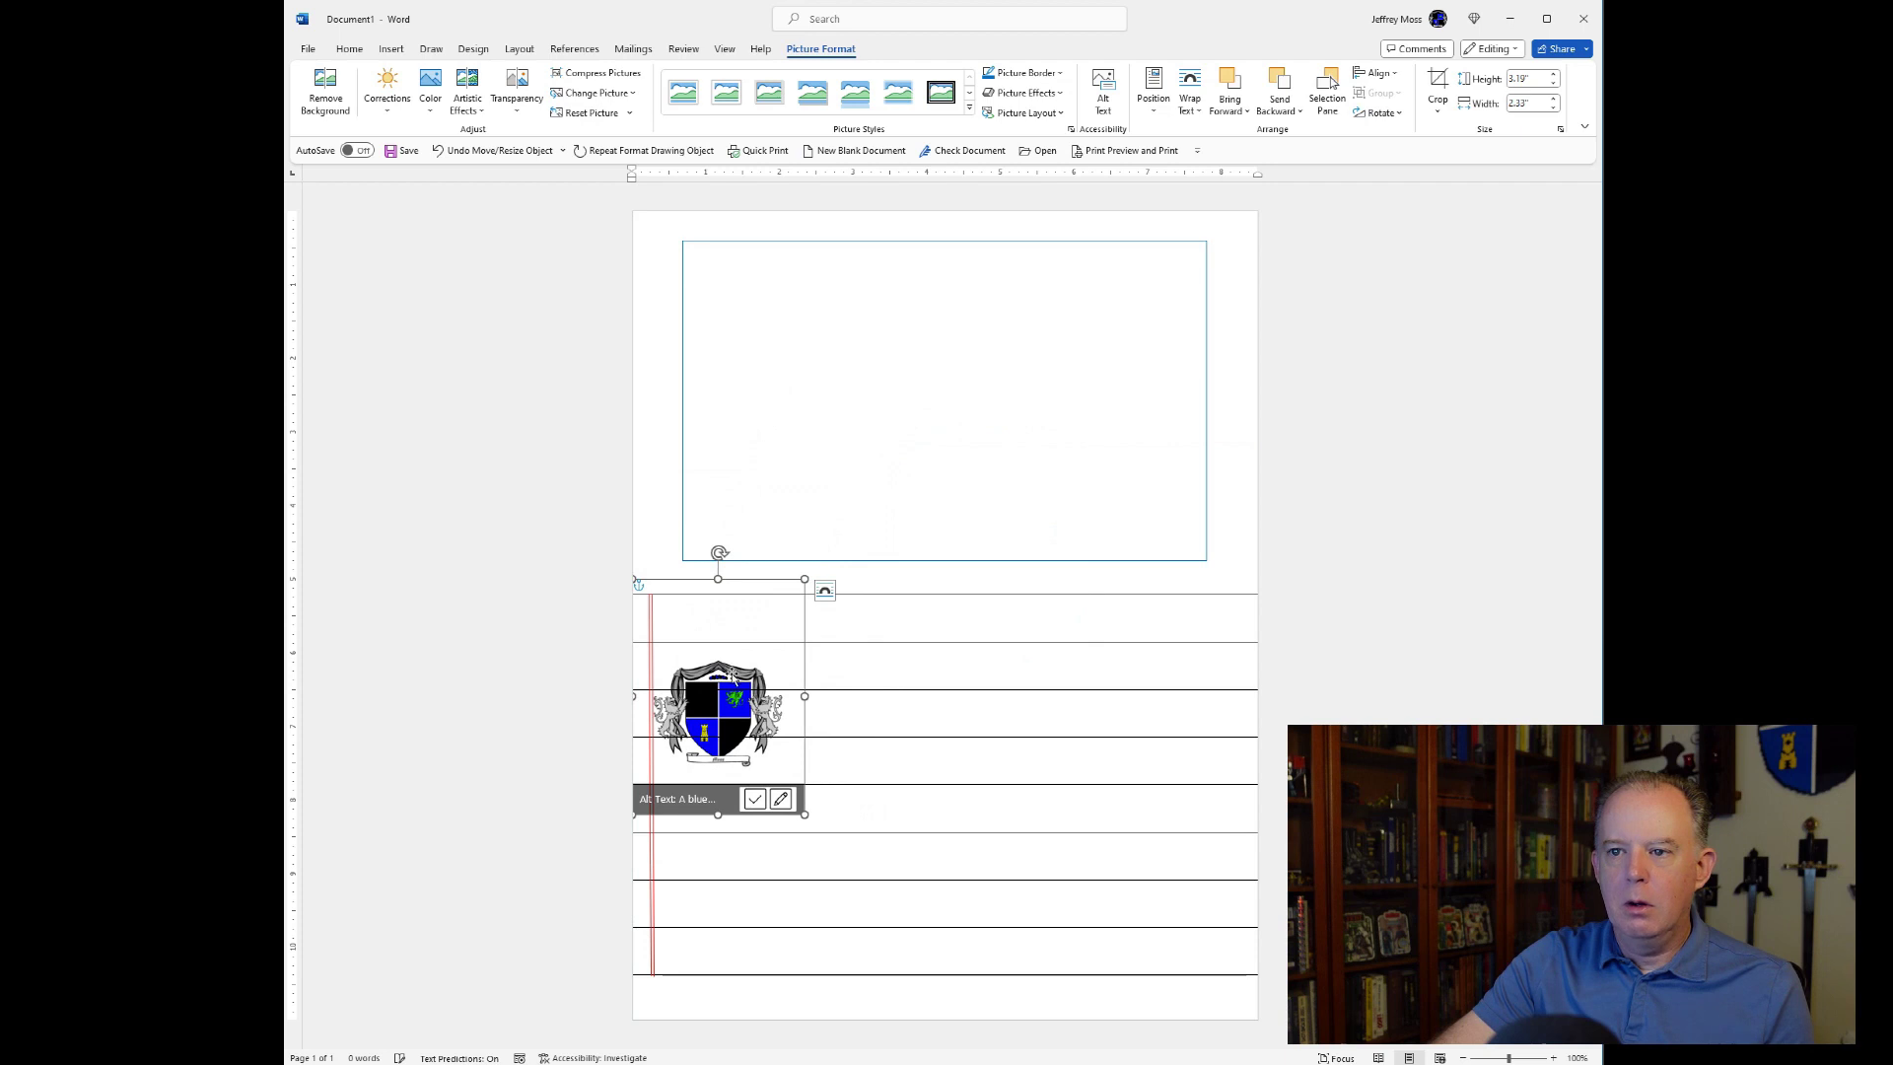
pyautogui.moveTo(733, 678); pyautogui.dragTo(951, 378)
pyautogui.rightClick(1093, 383)
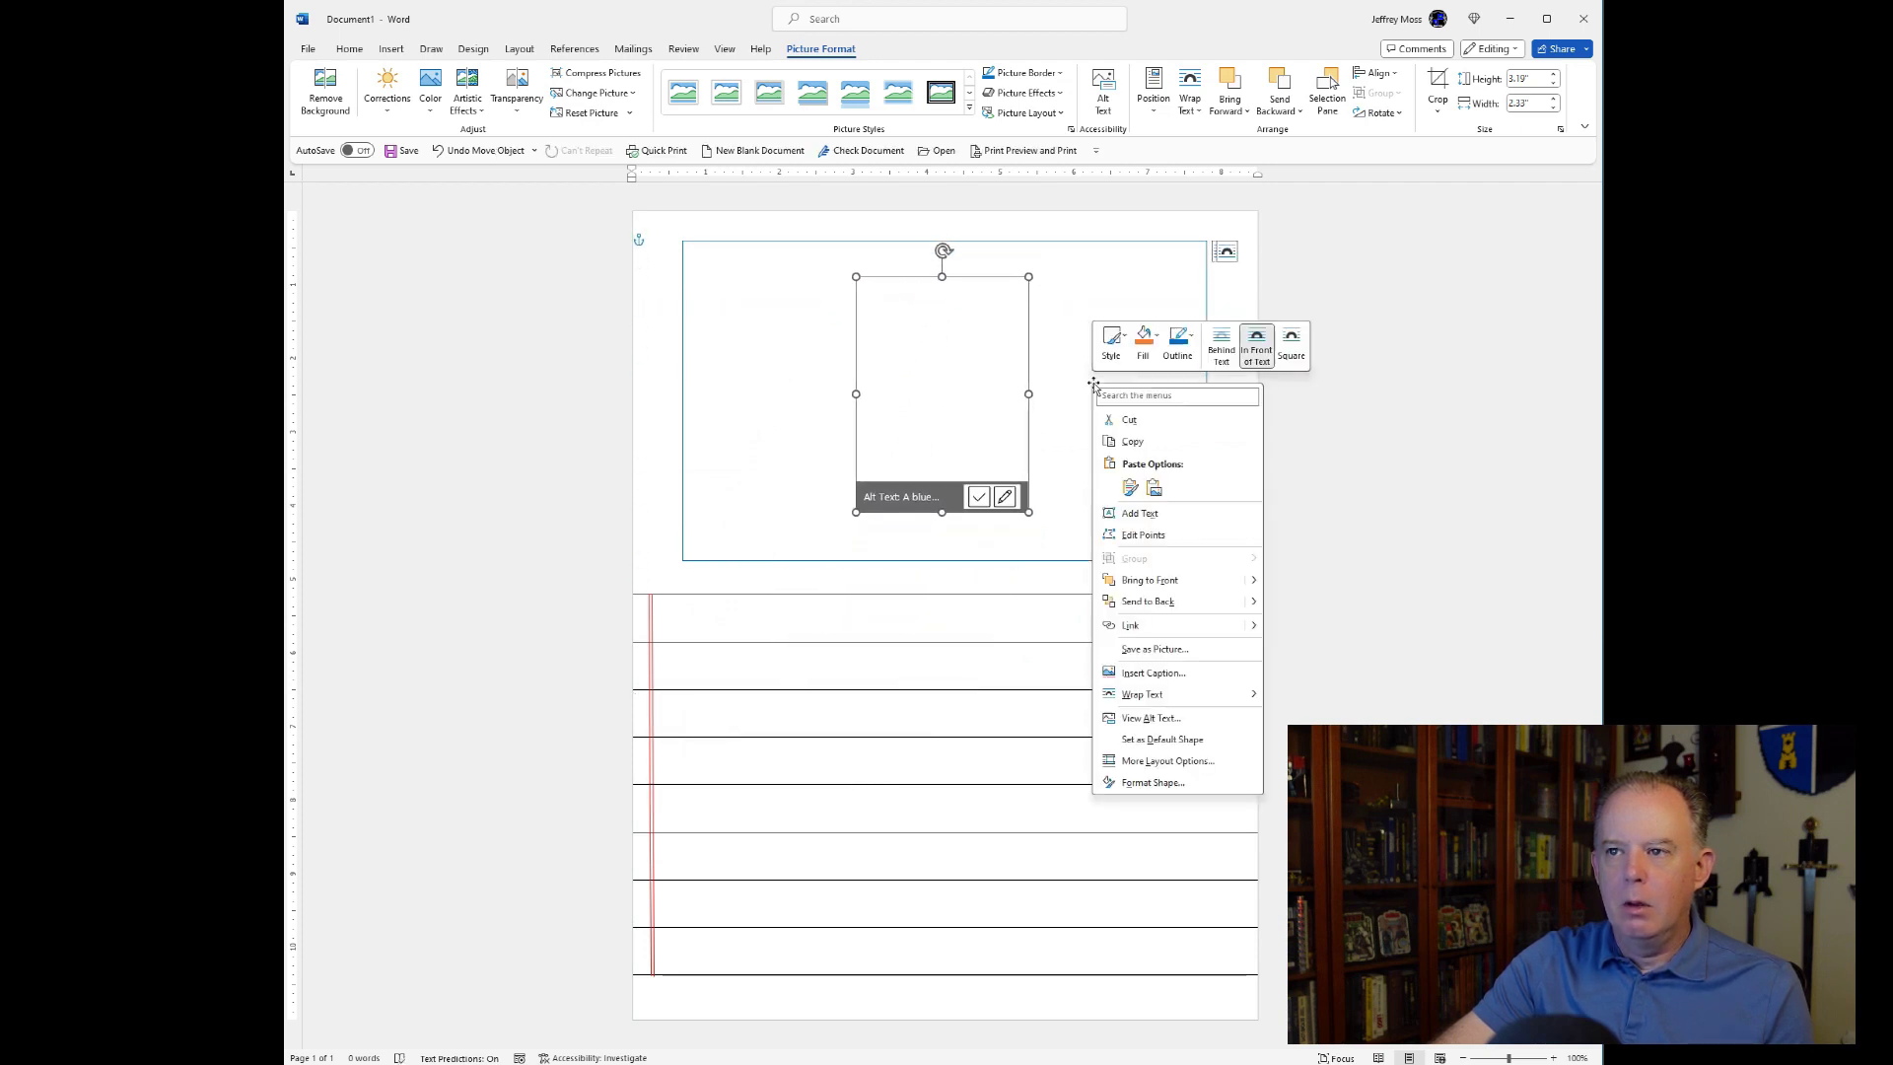
# - Send the box to the back and set its Shape Fill to No Fill
pyautogui.click(1148, 602)
pyautogui.rightClick(1134, 487)
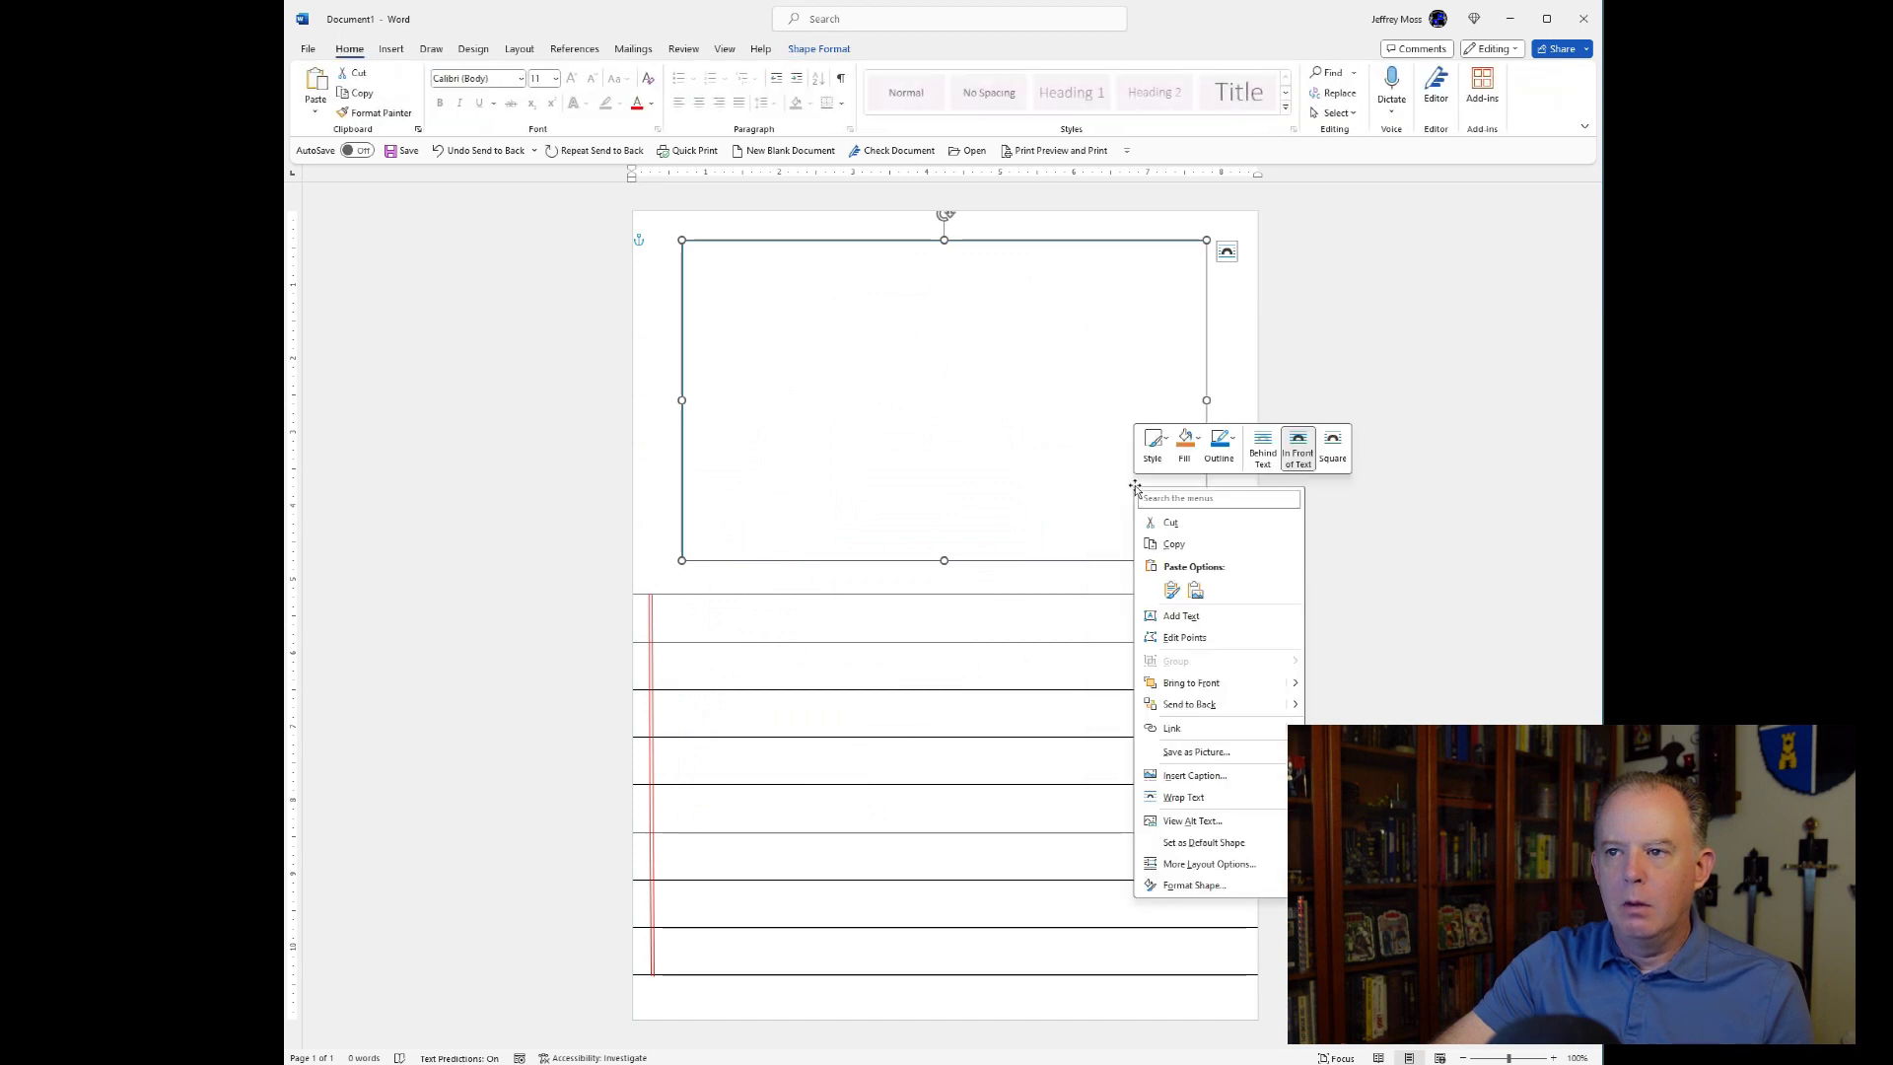
pyautogui.click(1190, 703)
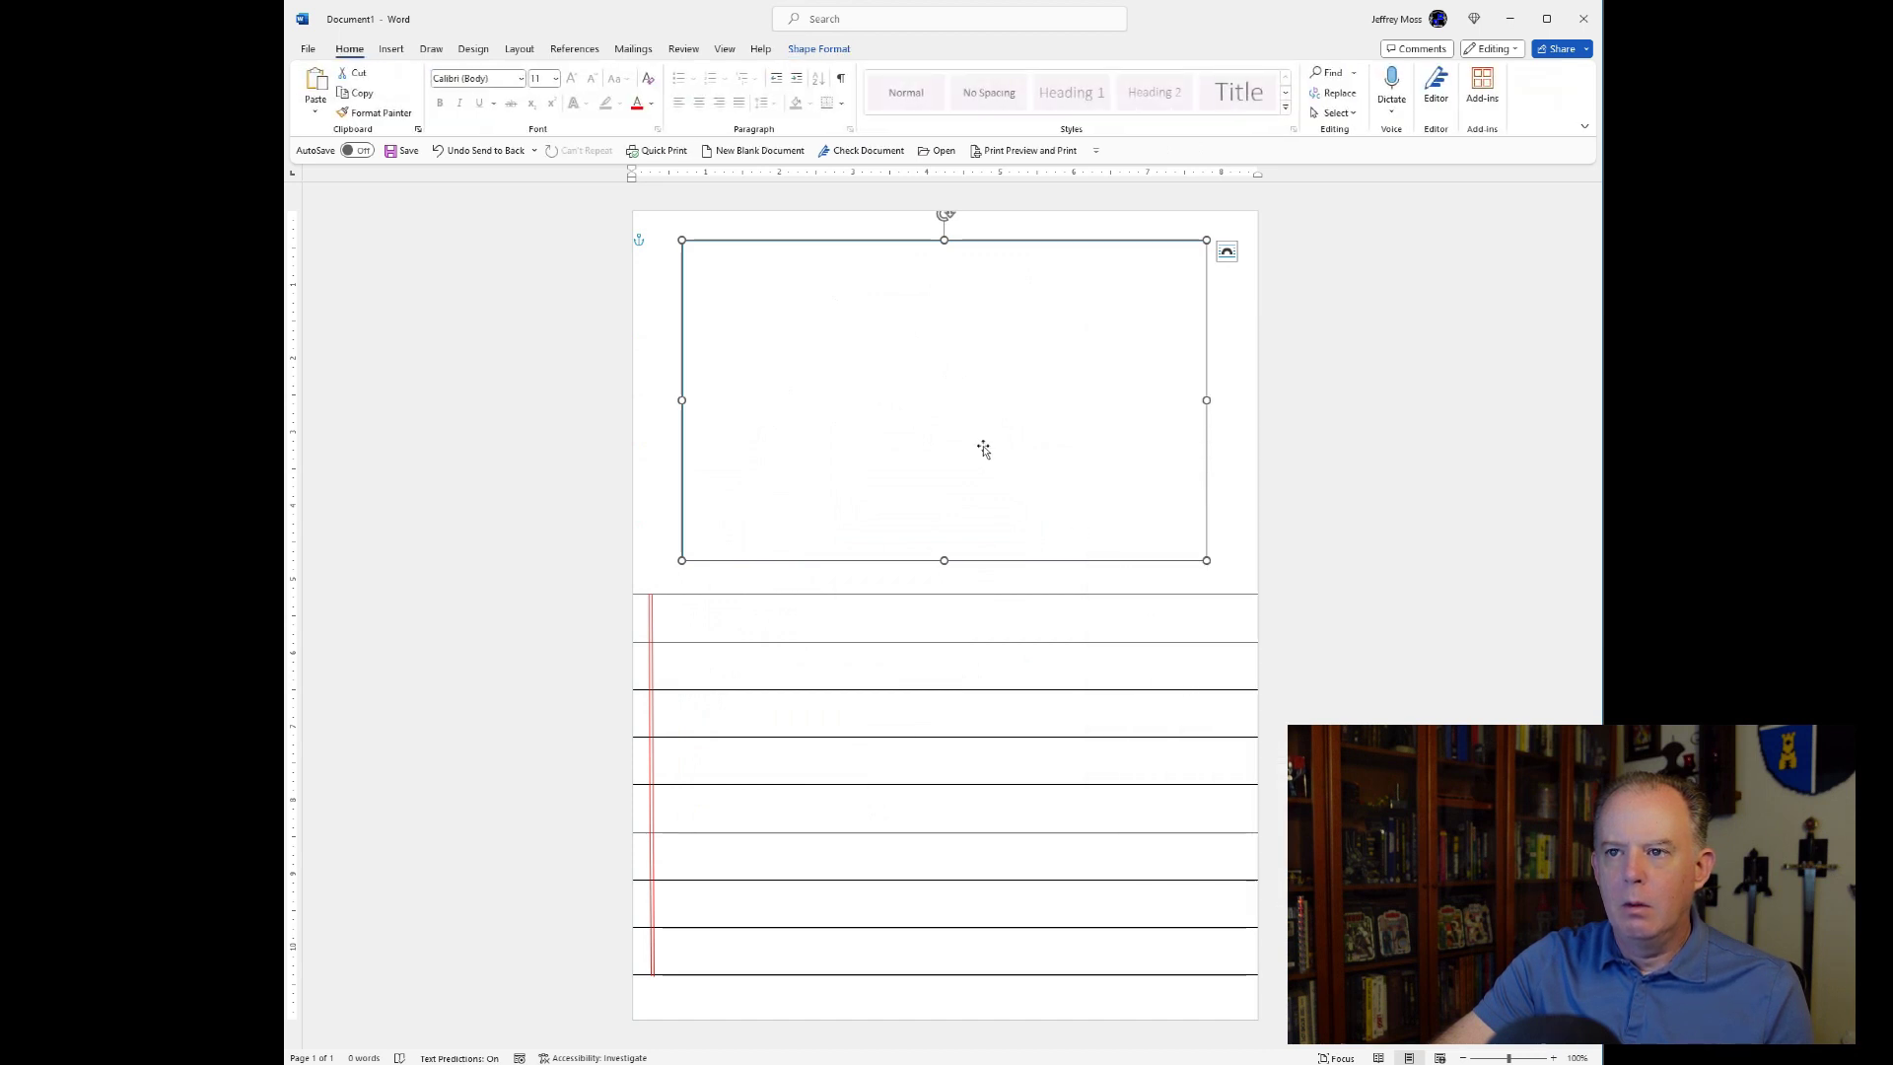
pyautogui.click(821, 50)
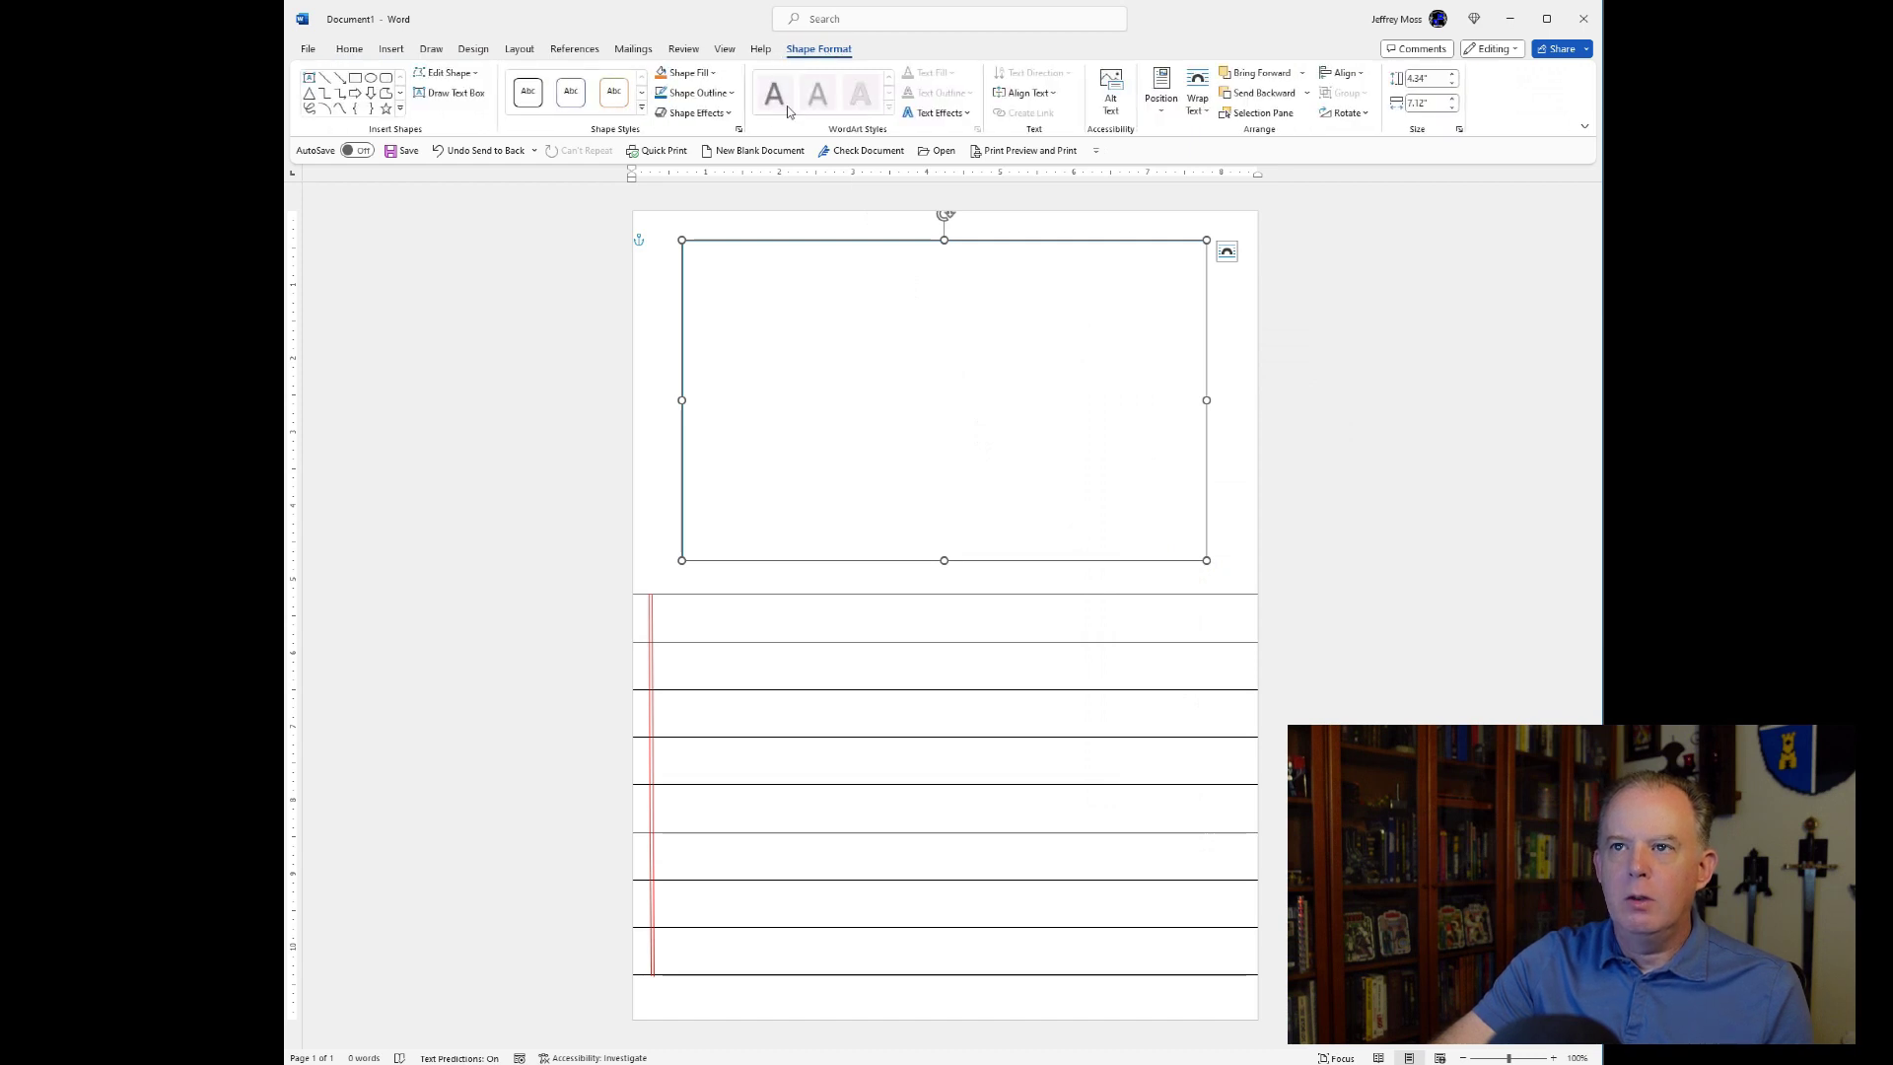
pyautogui.click(685, 73)
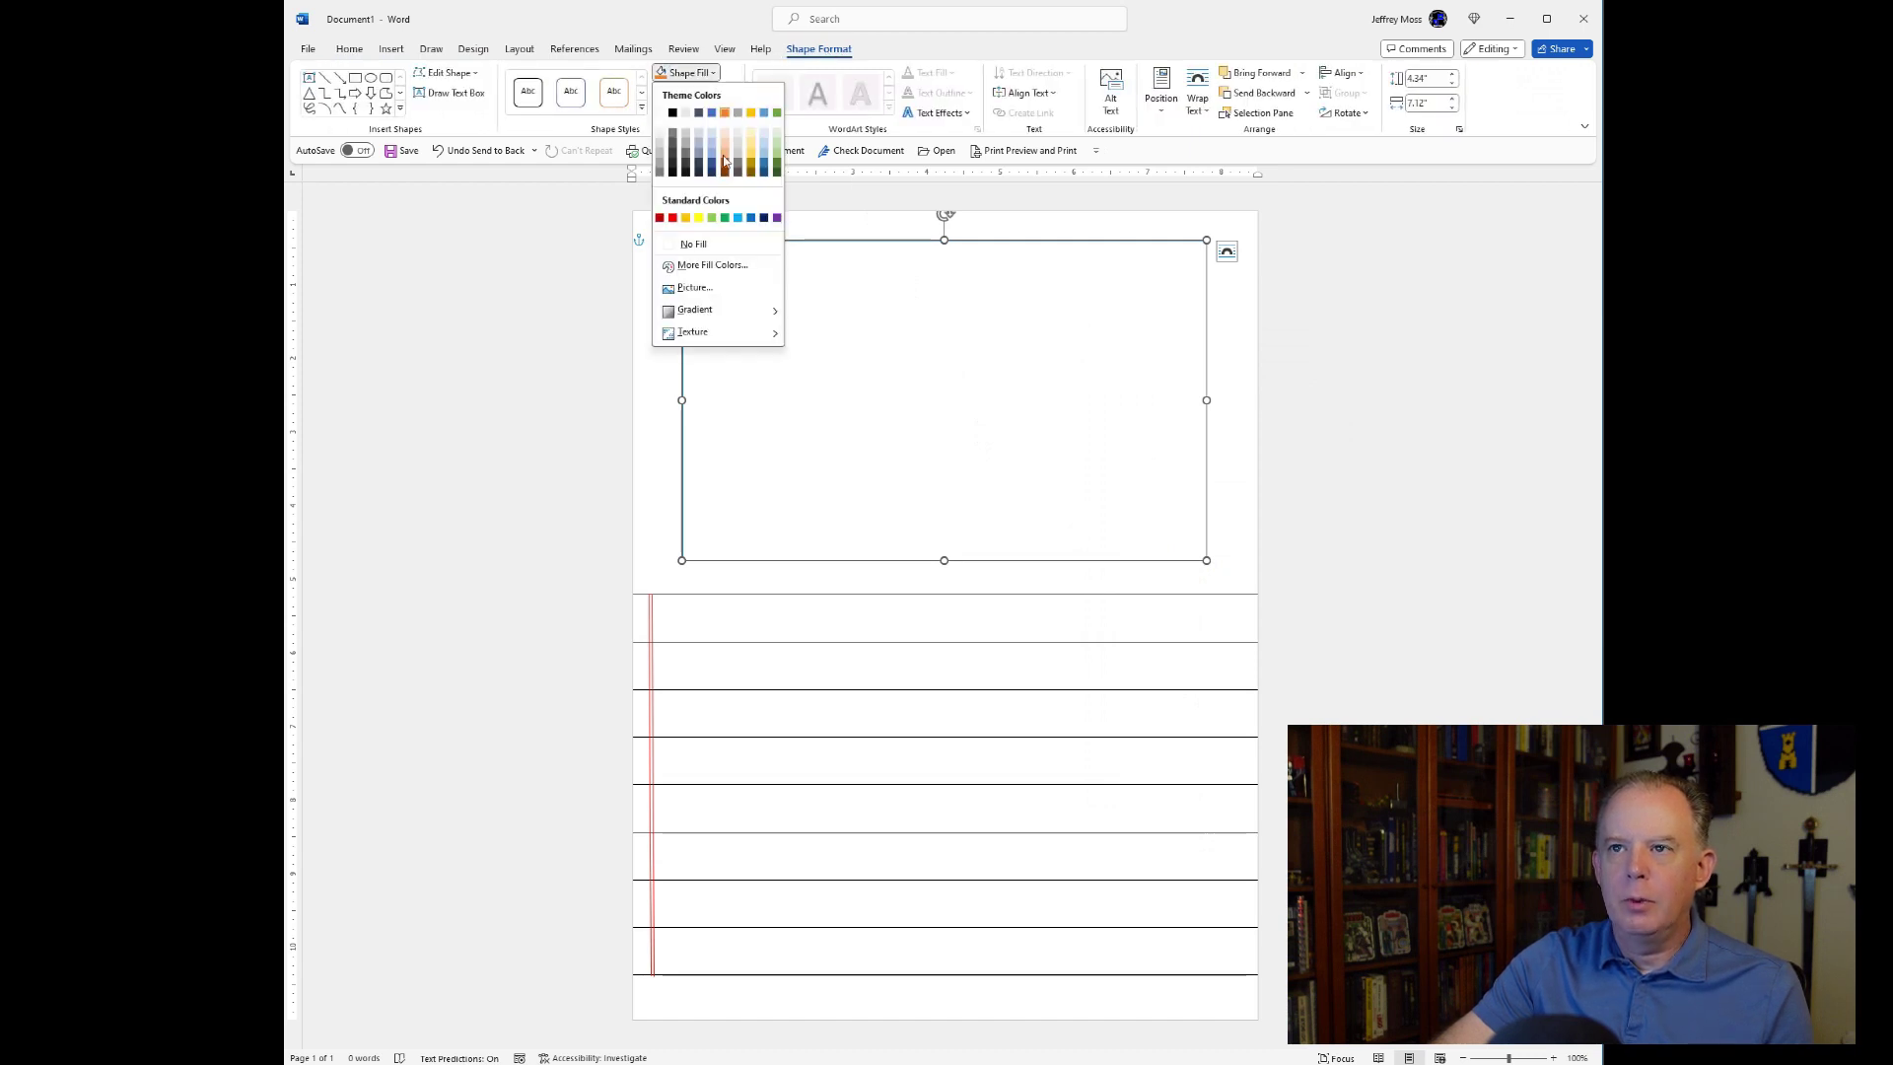
pyautogui.click(690, 244)
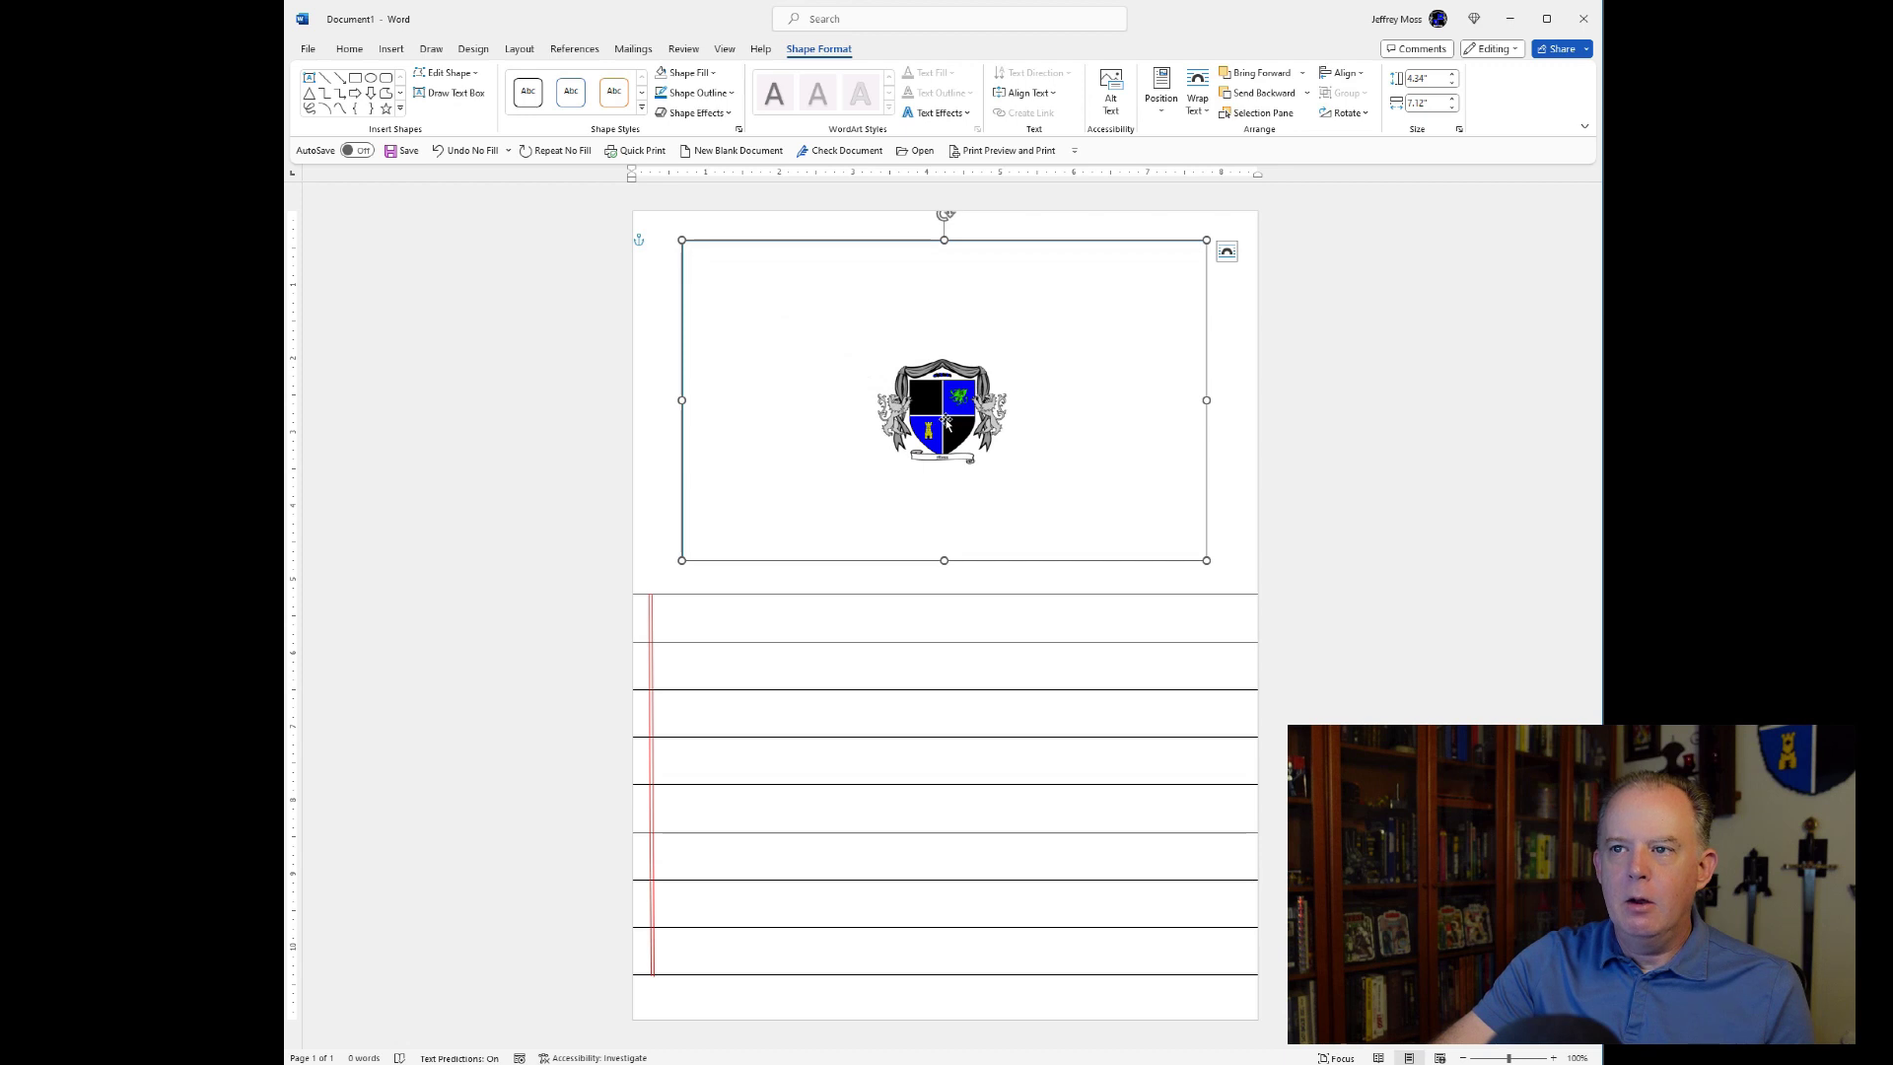
# - Select the crest and nudge it up to centre it in the box
pyautogui.click(946, 421)
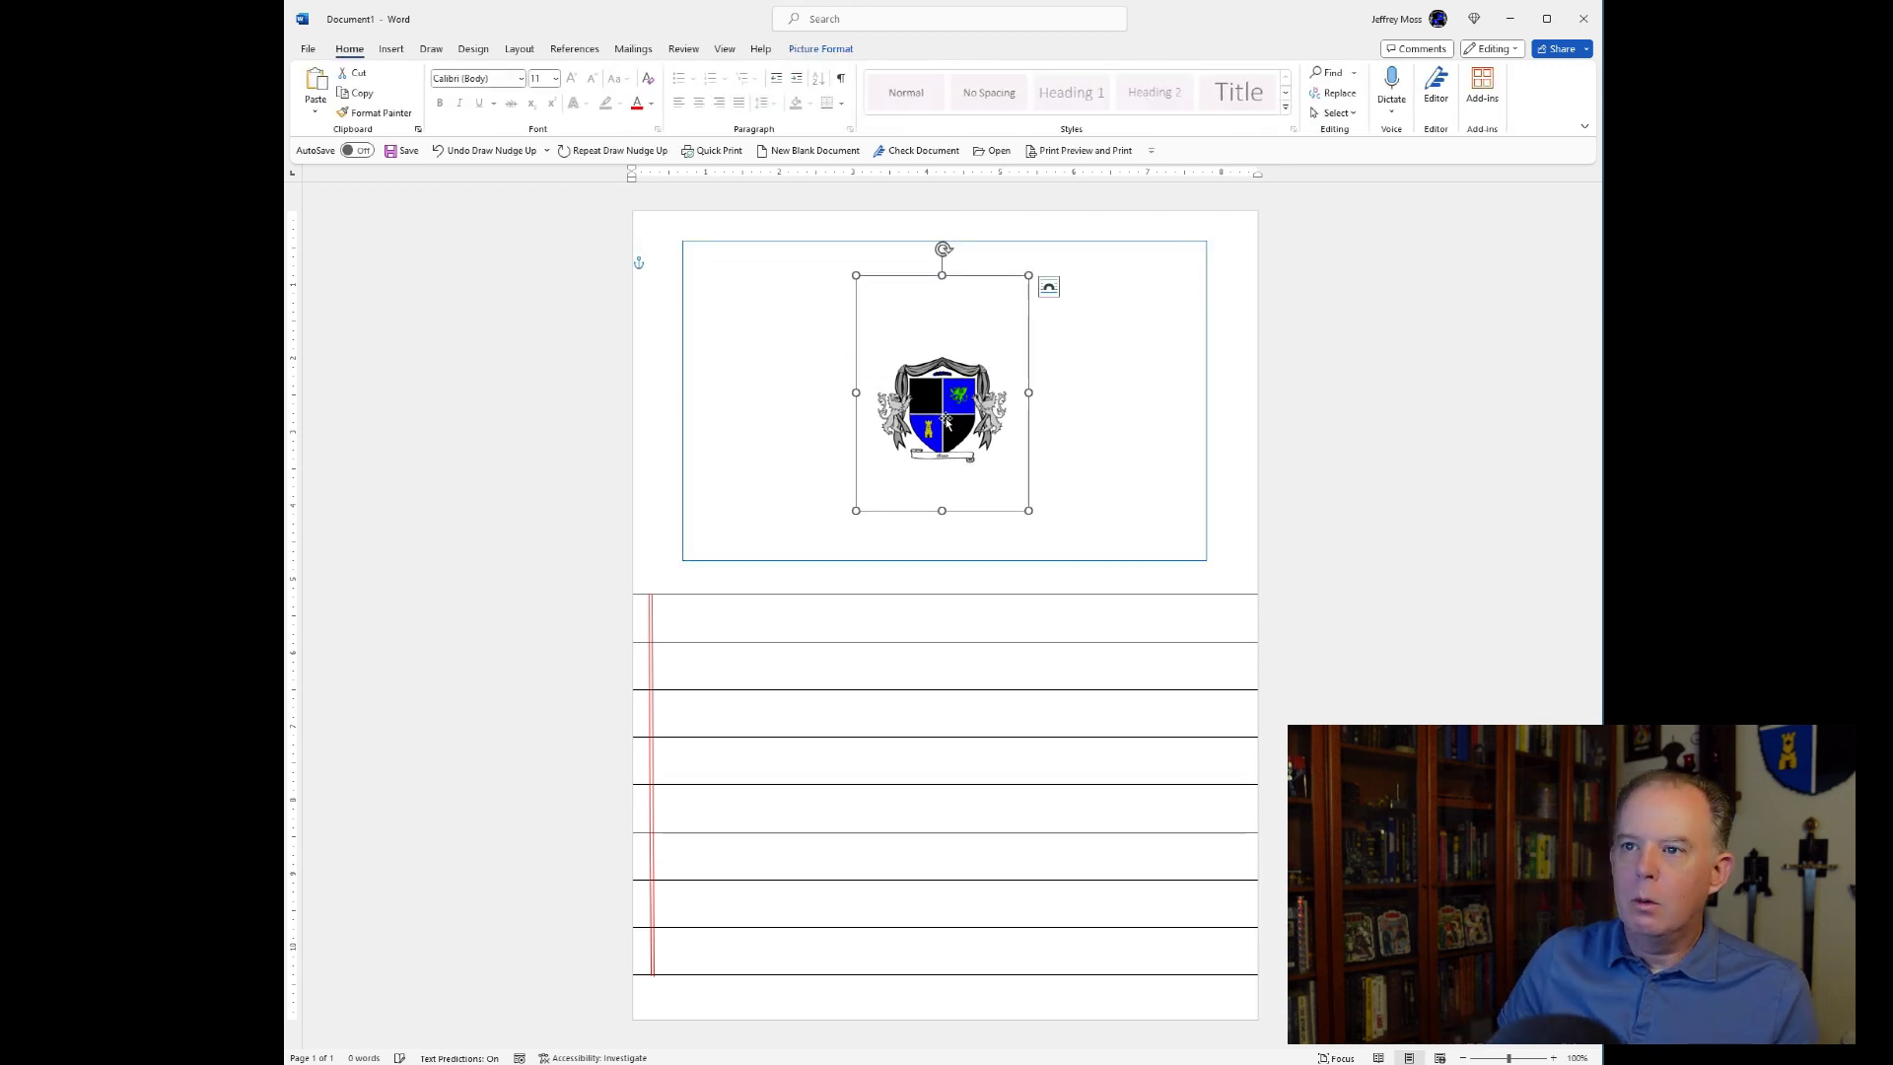
pyautogui.press('Up')
pyautogui.press('Up')
pyautogui.press('Up')
pyautogui.press('Up')
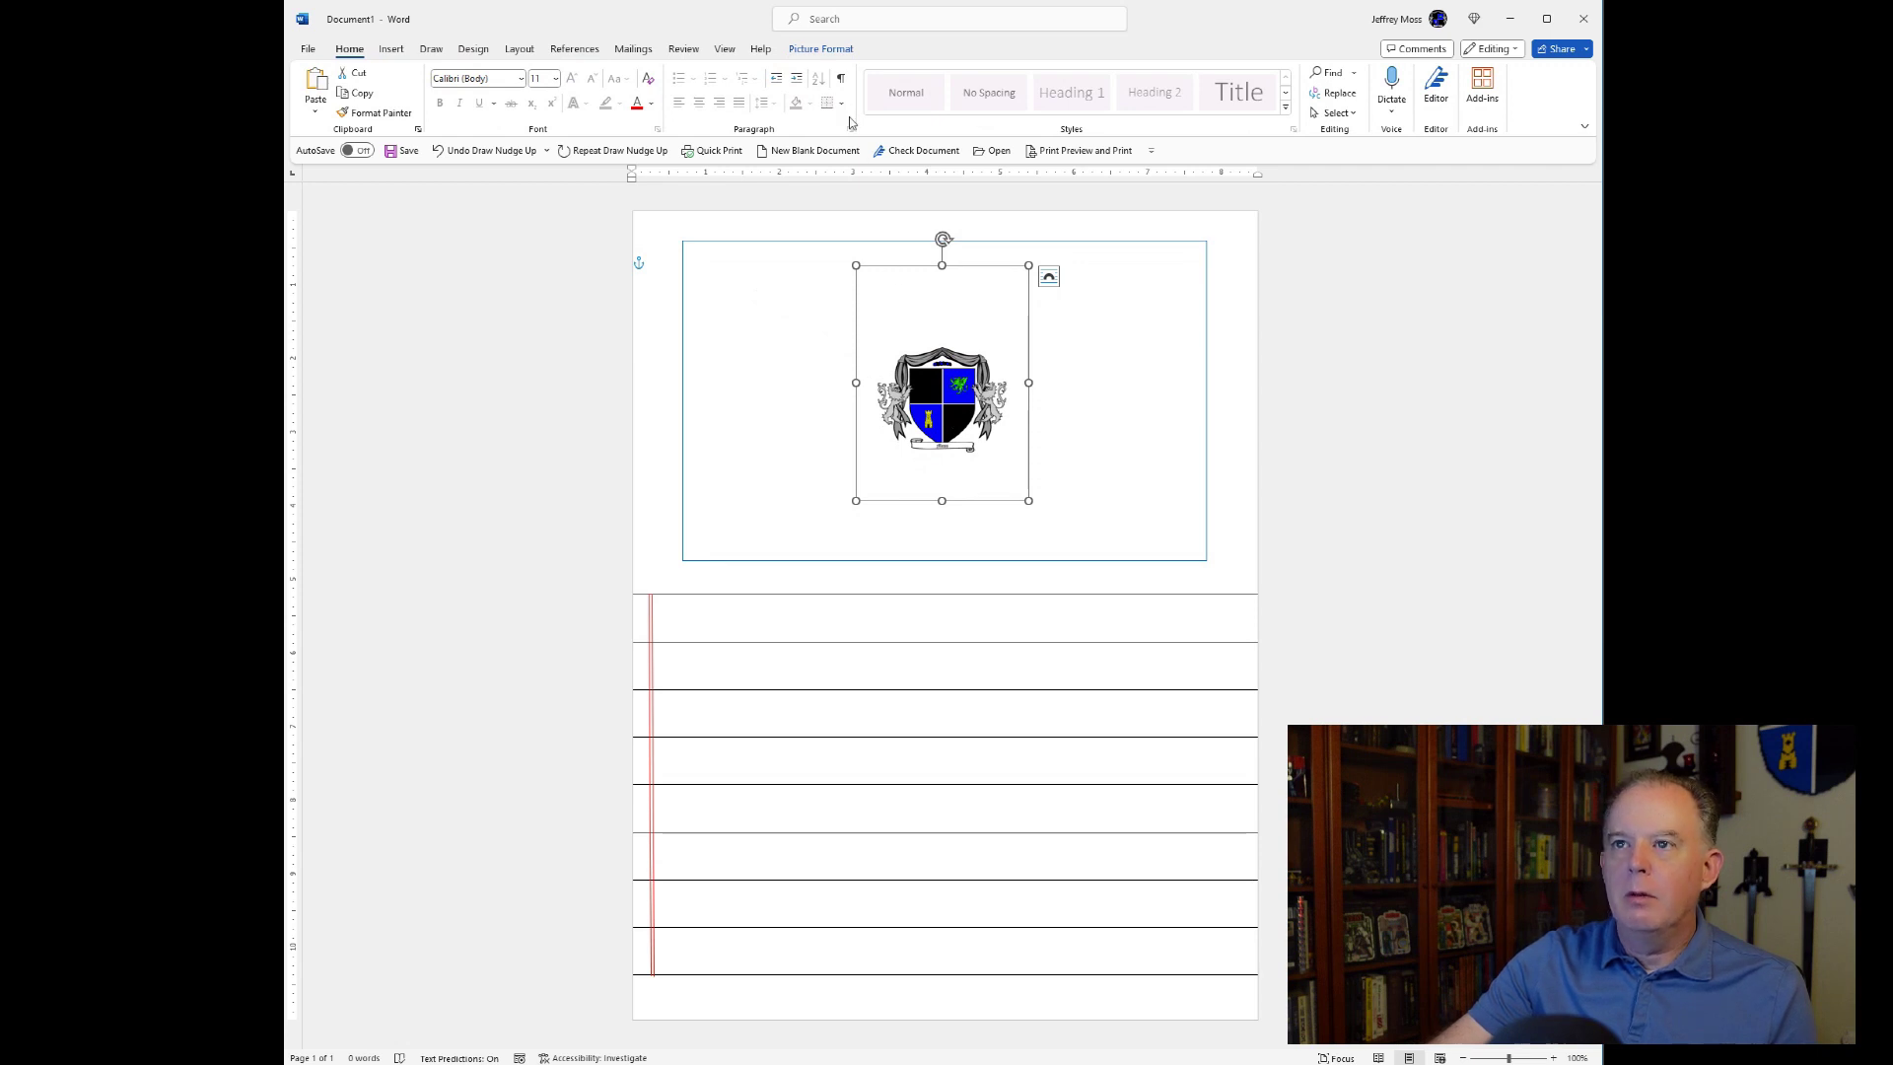
pyautogui.rightClick(968, 410)
# - In Format Picture, raise the crest's Picture Transparency slider so it fades to a faint watermark
pyautogui.click(1046, 786)
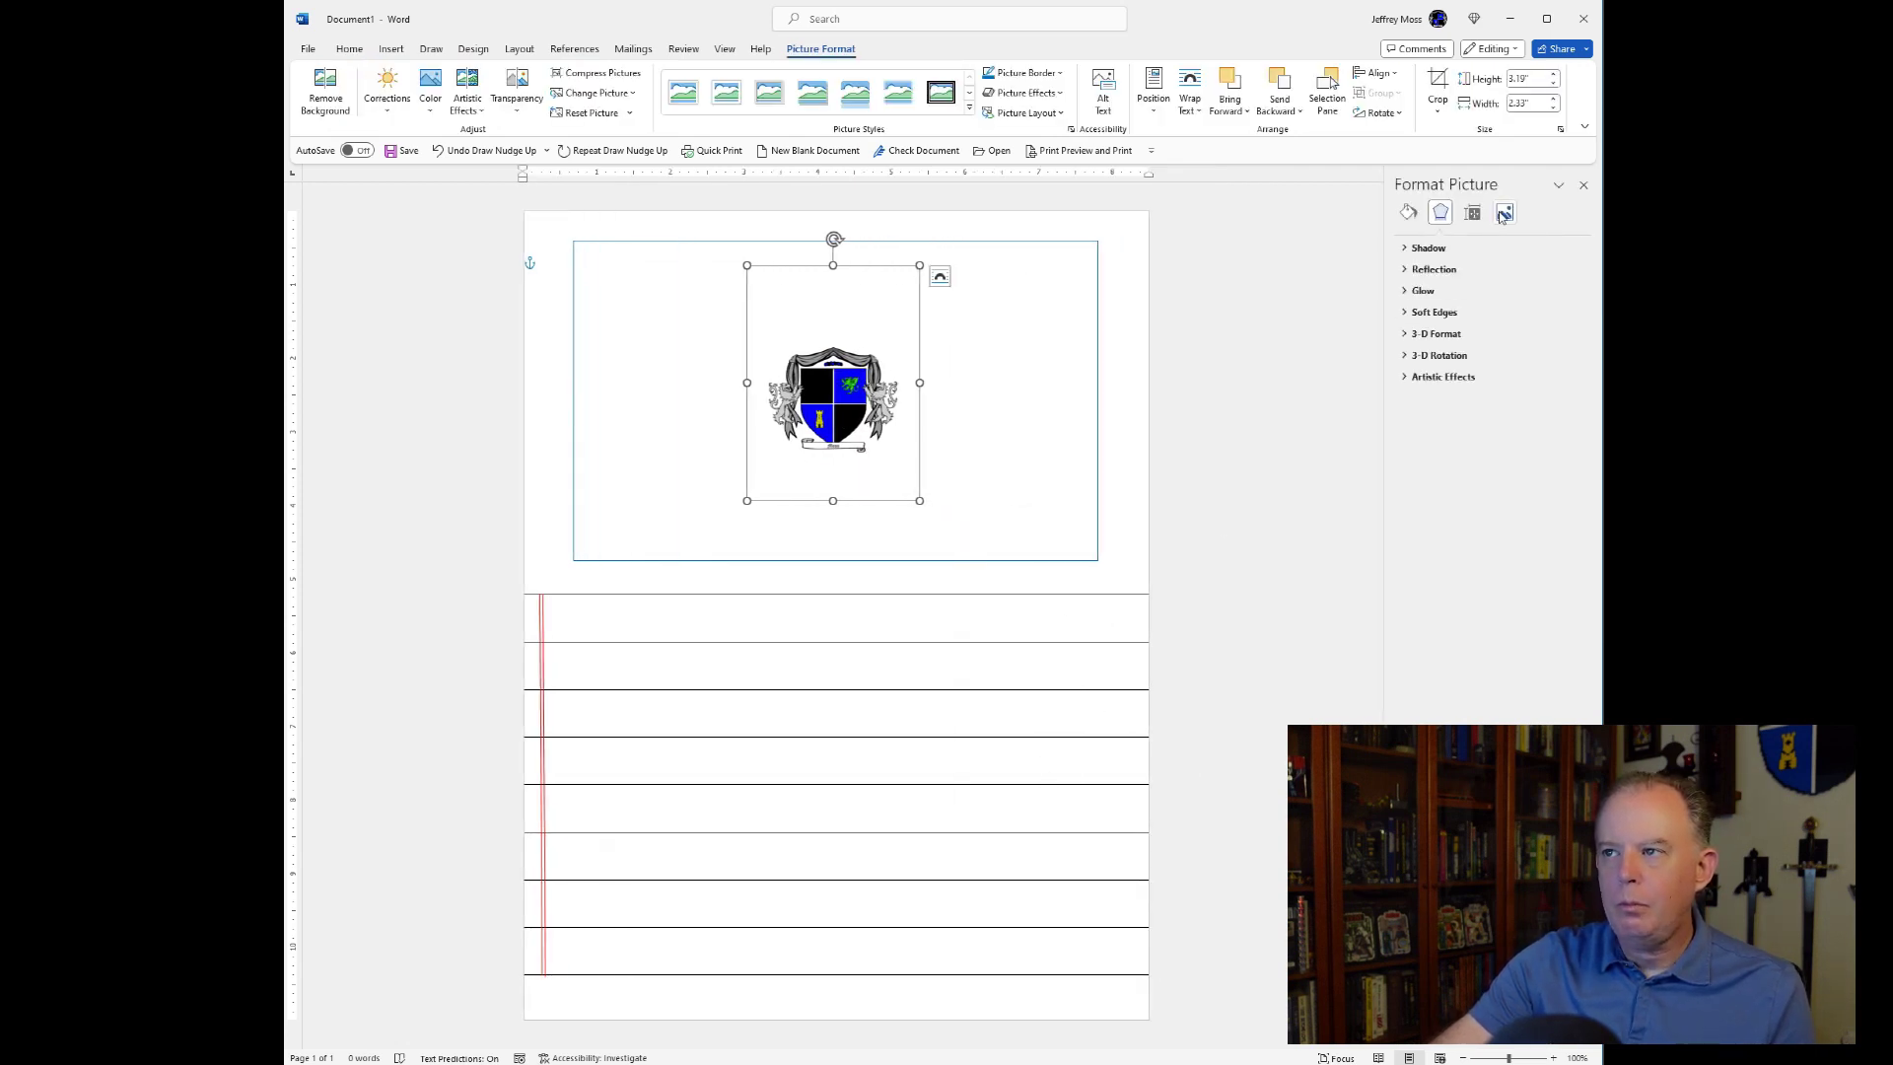
pyautogui.click(1502, 213)
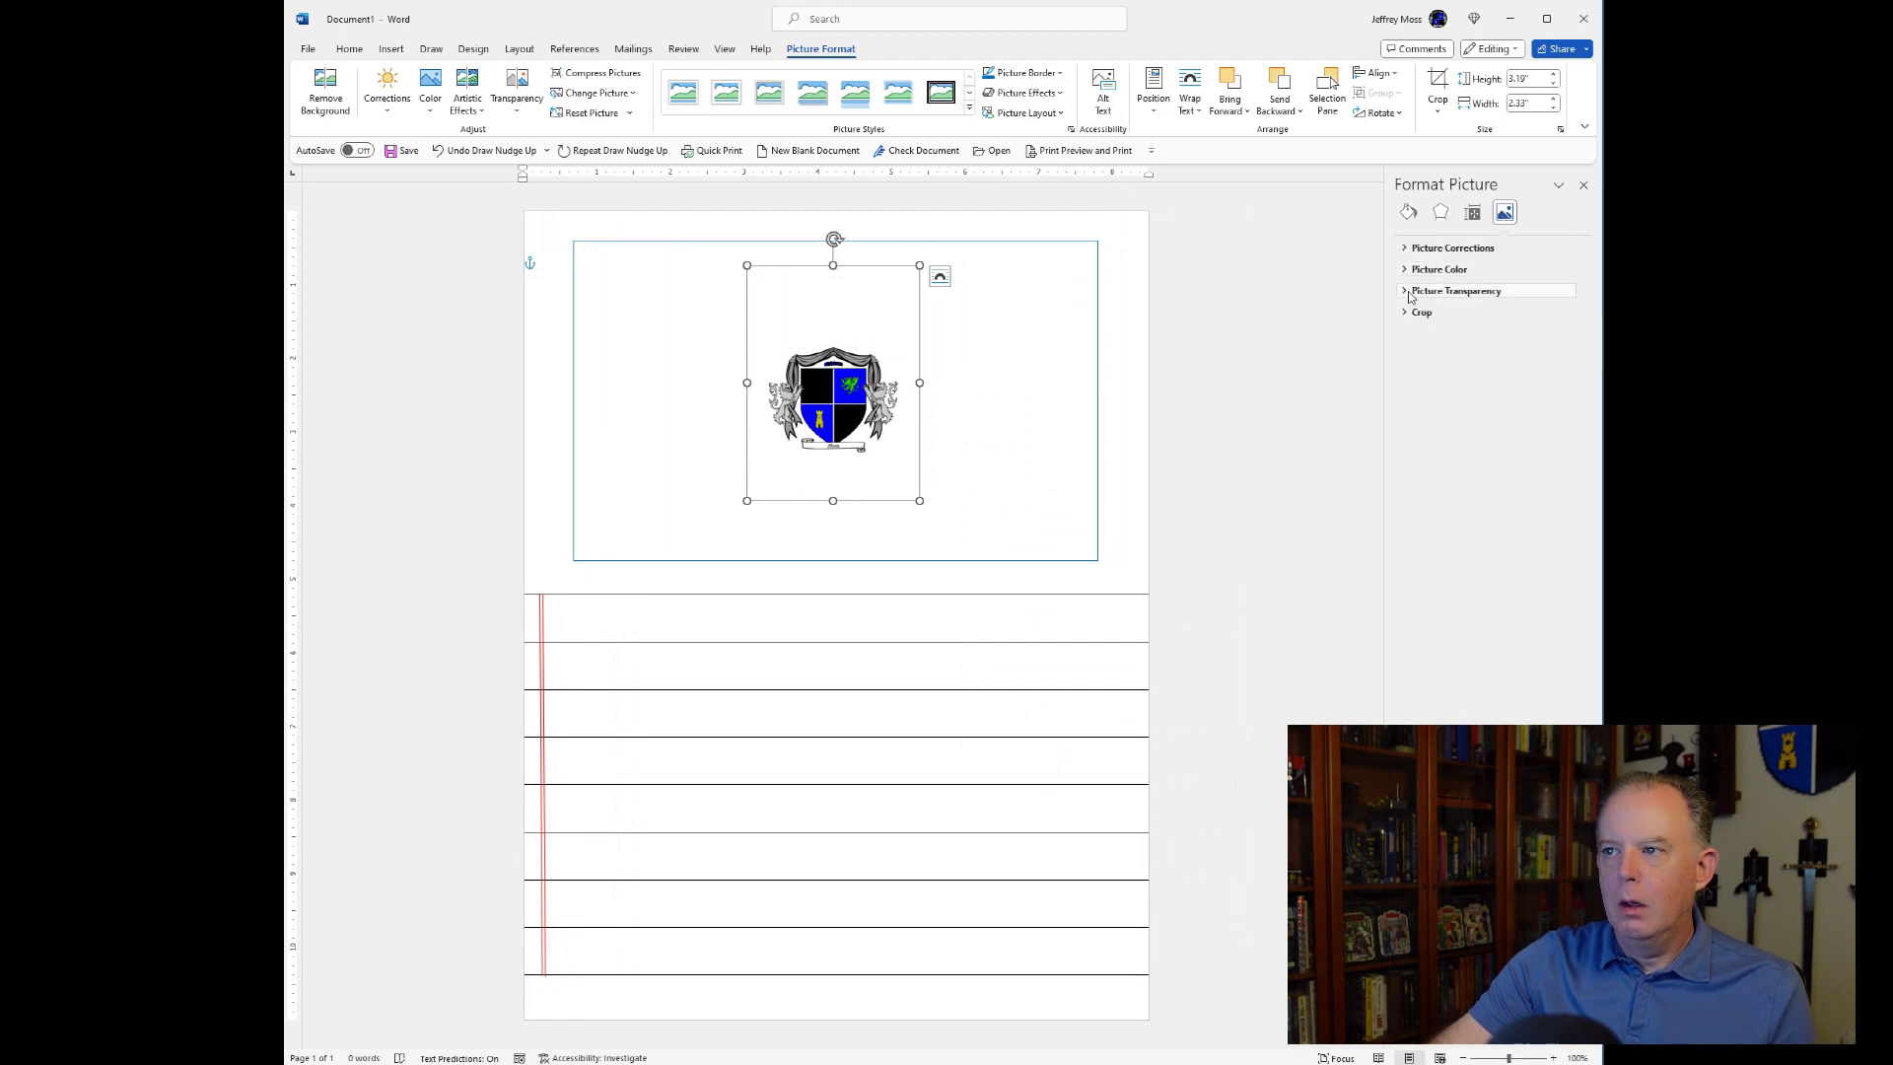
pyautogui.click(1409, 291)
pyautogui.moveTo(1475, 340); pyautogui.dragTo(1504, 341)
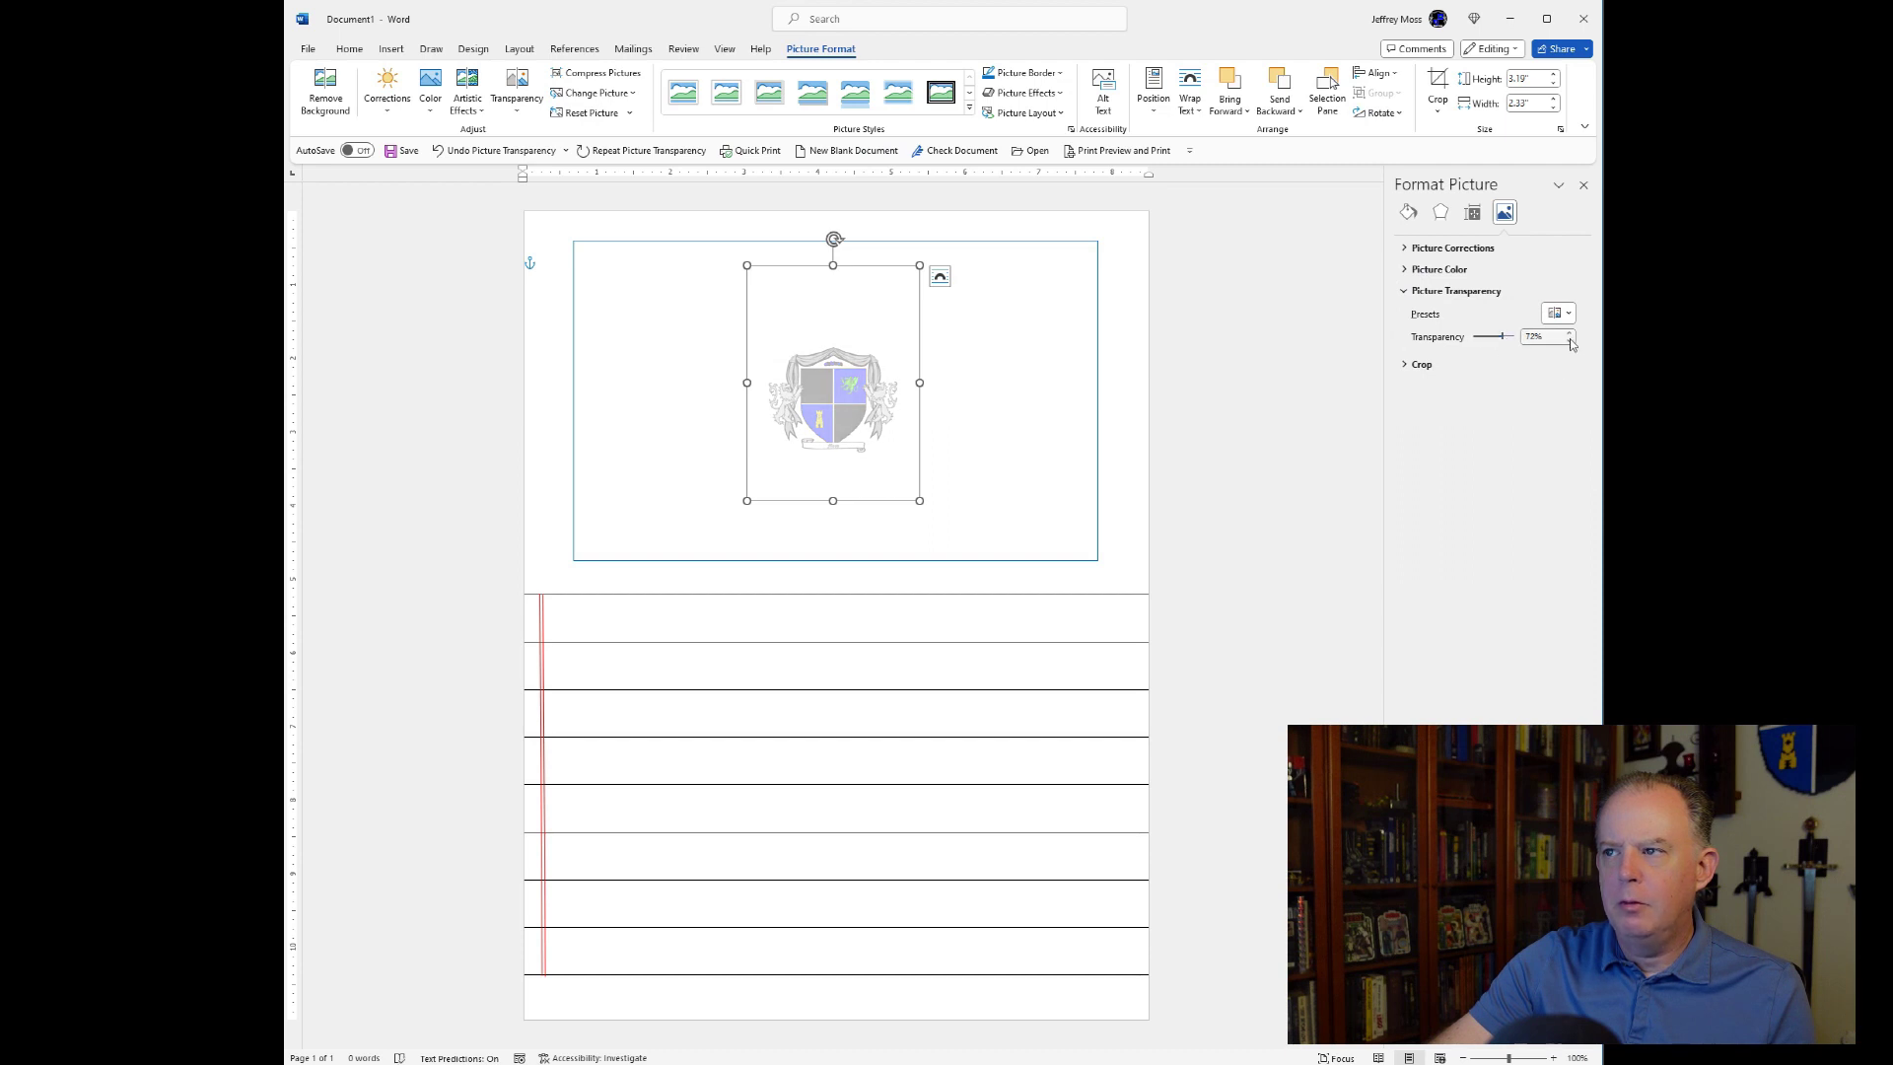
pyautogui.click(1243, 523)
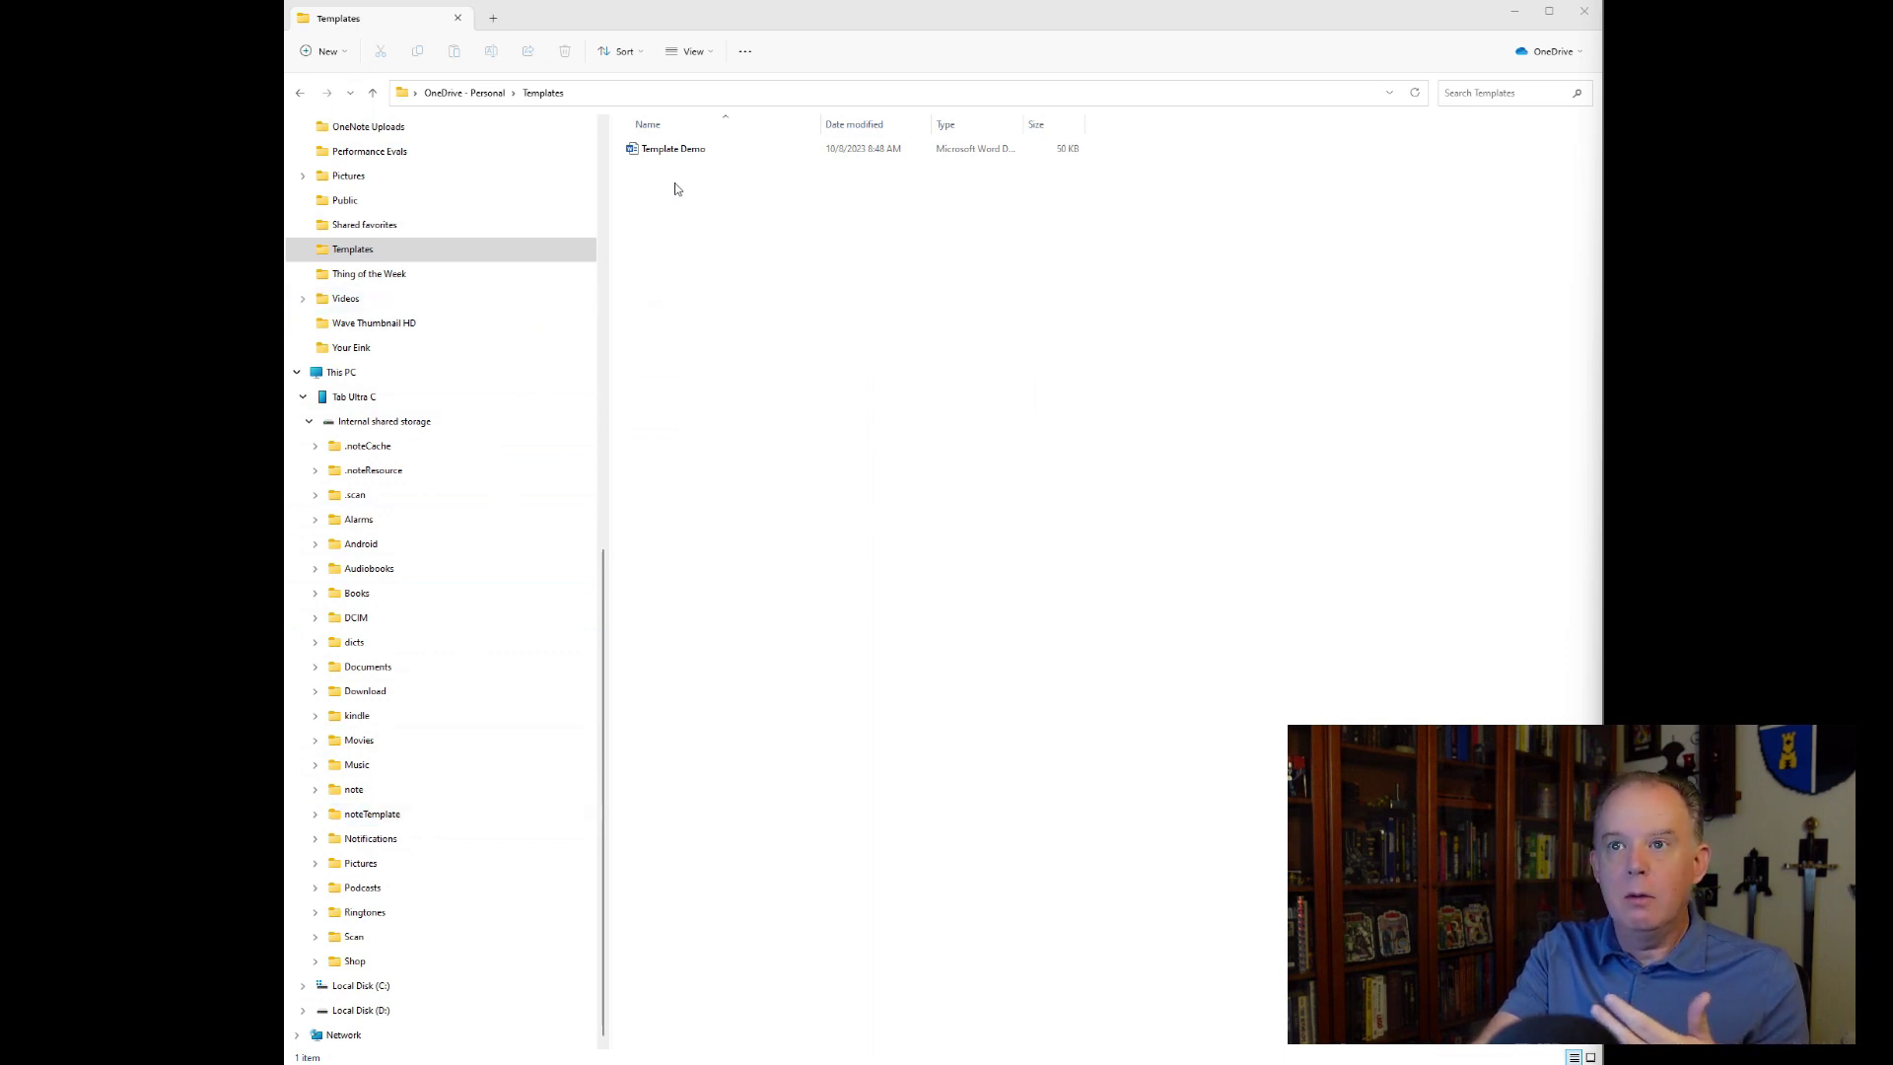
# - Drag Template Demo onto the tablet's noteTemplate folder and open that folder to confirm the copy
pyautogui.moveTo(673, 149); pyautogui.dragTo(400, 802)
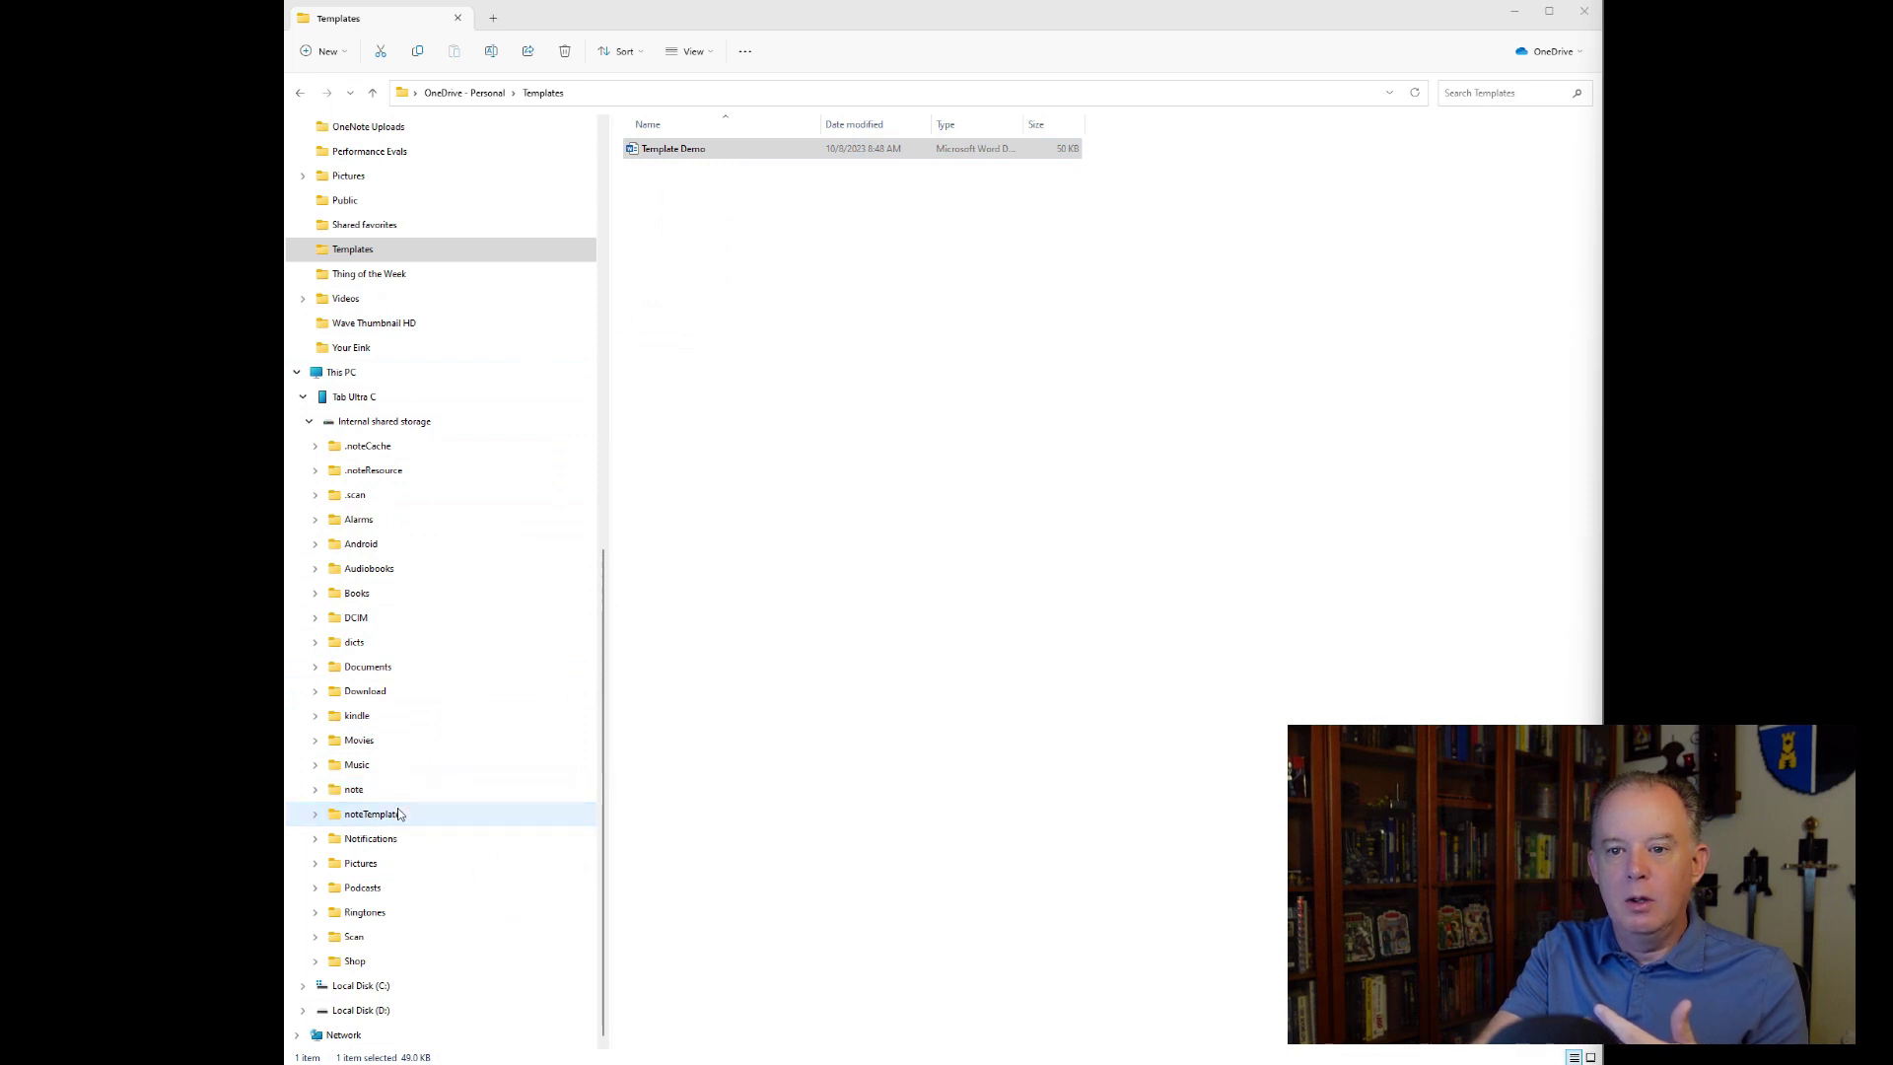
pyautogui.click(400, 814)
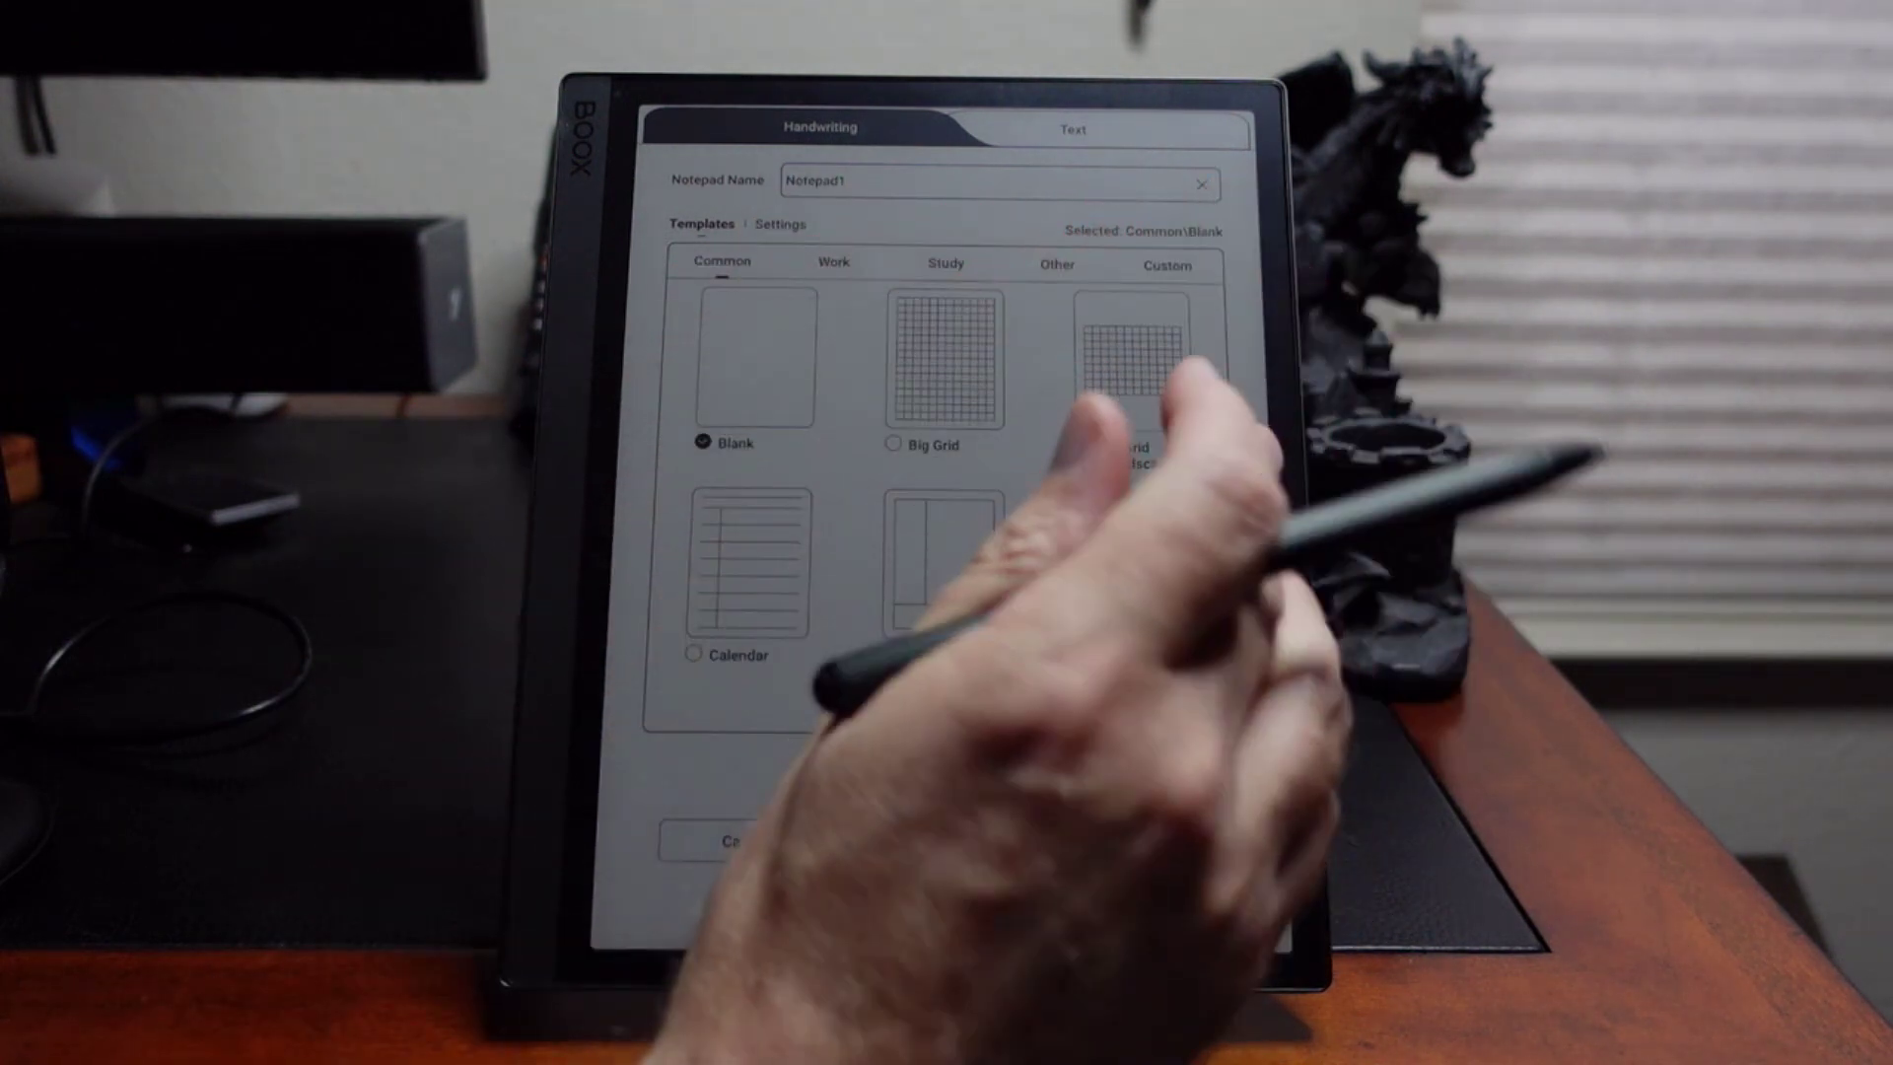
# - Show the Custom templates for the new notepad to reveal Template Demo
pyautogui.click(1167, 265)
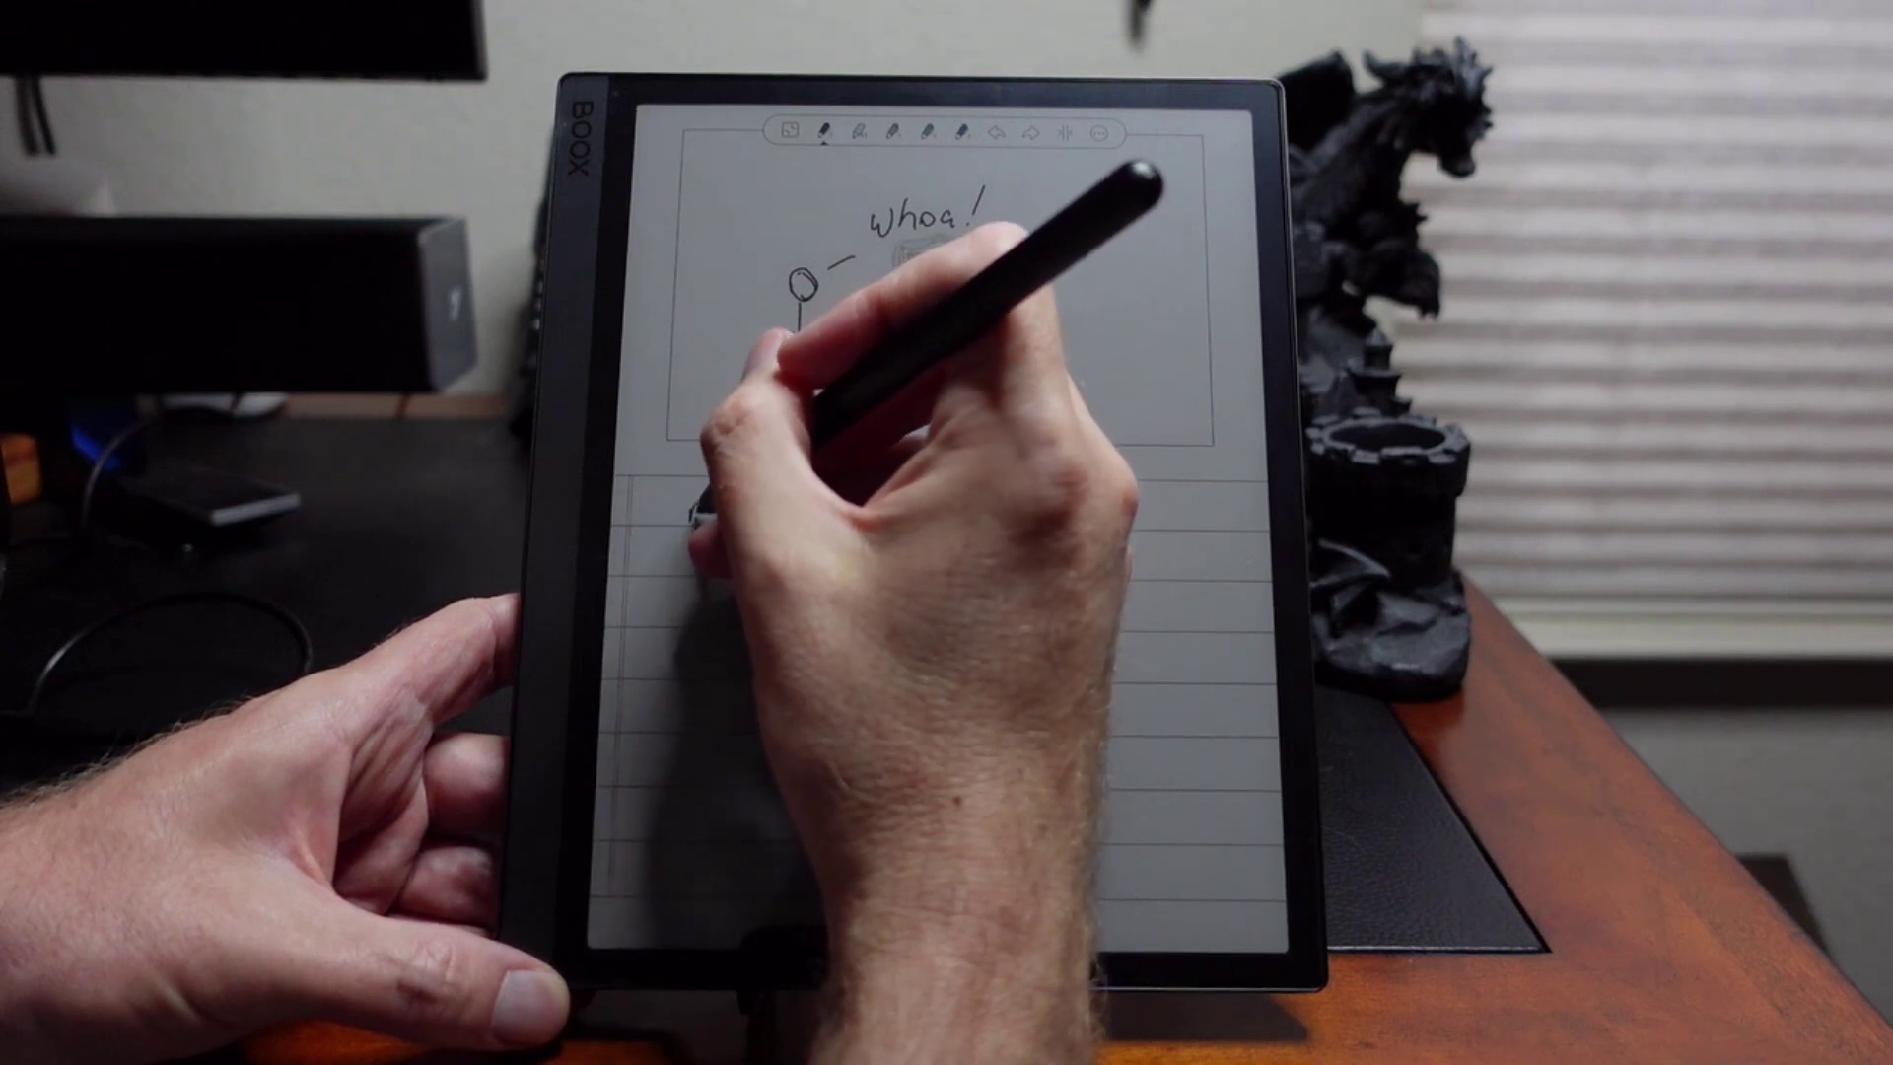
# - Handwrite "My template in action!" on the first ruled line
pyautogui.moveTo(688, 522)
pyautogui.mouseDown()
pyautogui.moveTo(712, 509)
pyautogui.moveTo(726, 538)
pyautogui.moveTo(859, 499)
pyautogui.moveTo(1011, 522)
pyautogui.moveTo(1069, 494)
pyautogui.moveTo(1107, 506)
pyautogui.moveTo(1124, 483)
pyautogui.moveTo(1117, 514)
pyautogui.mouseUp()
pyautogui.click(1115, 532)
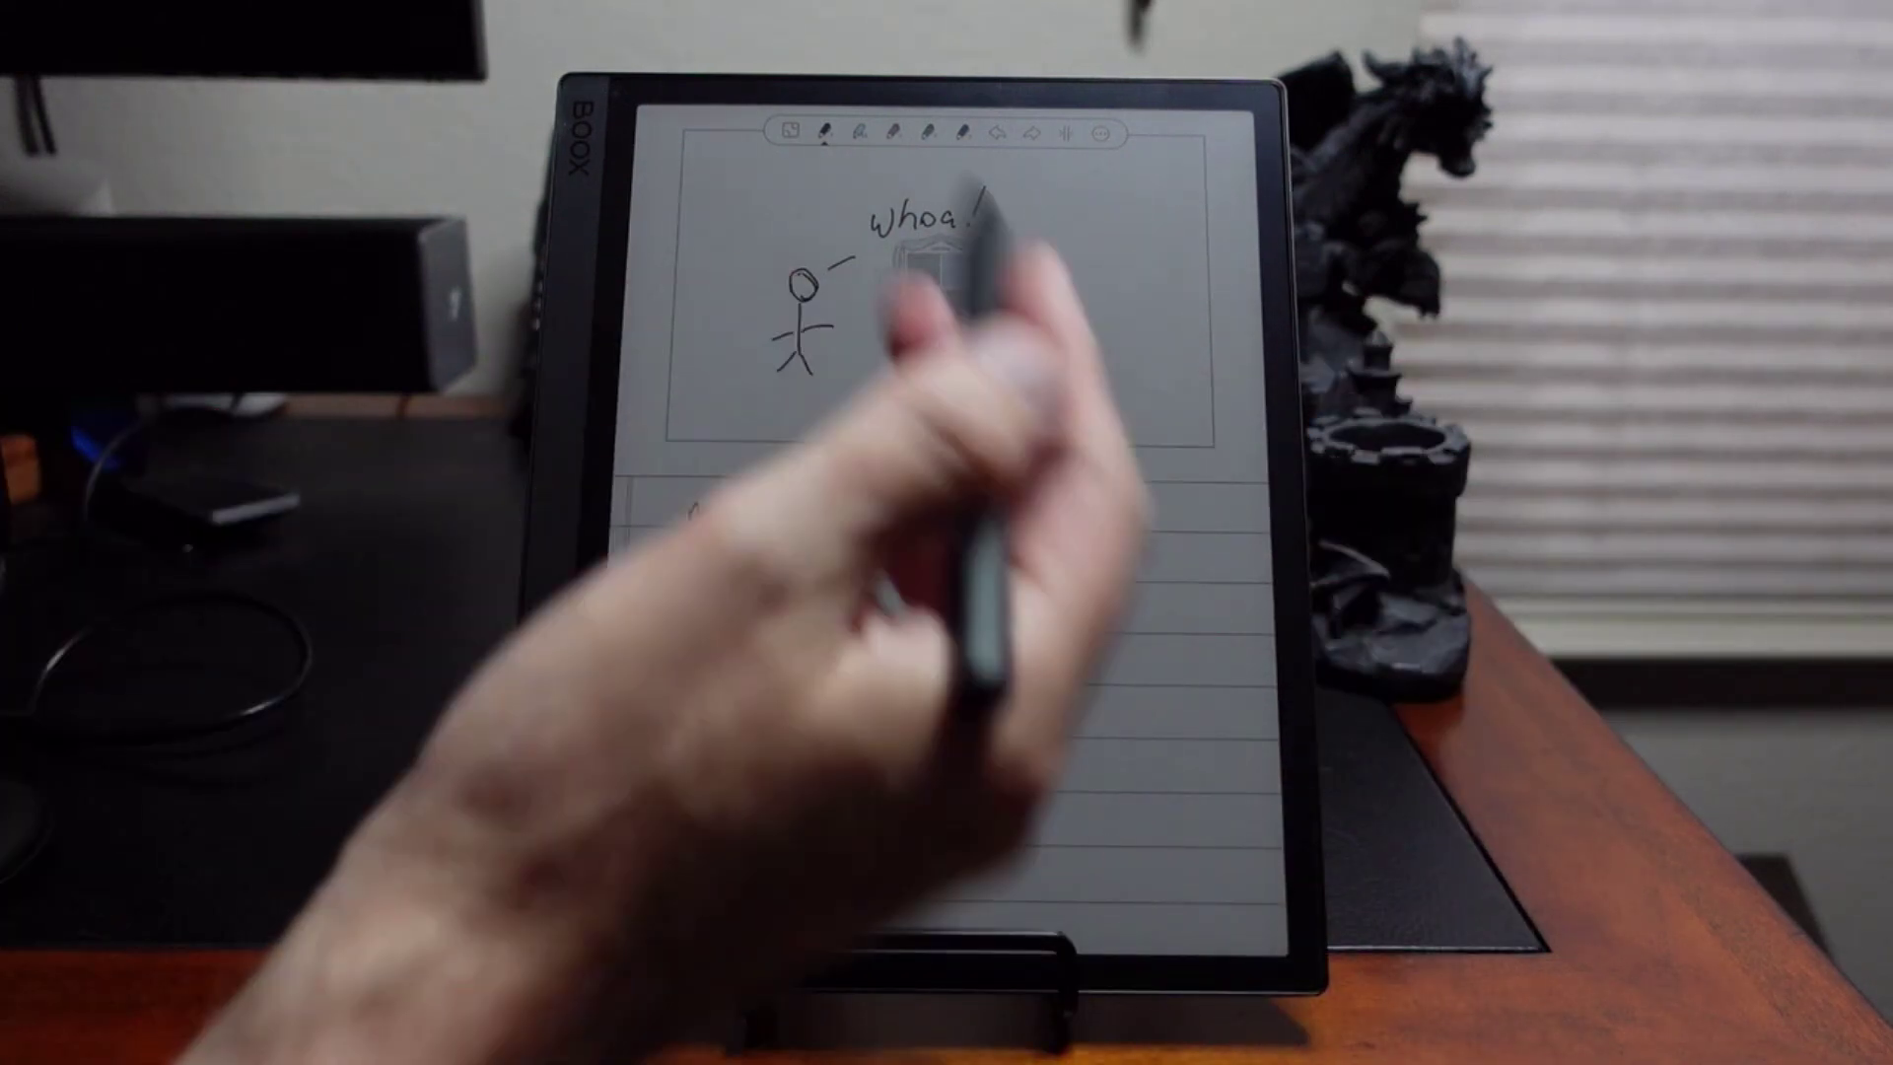